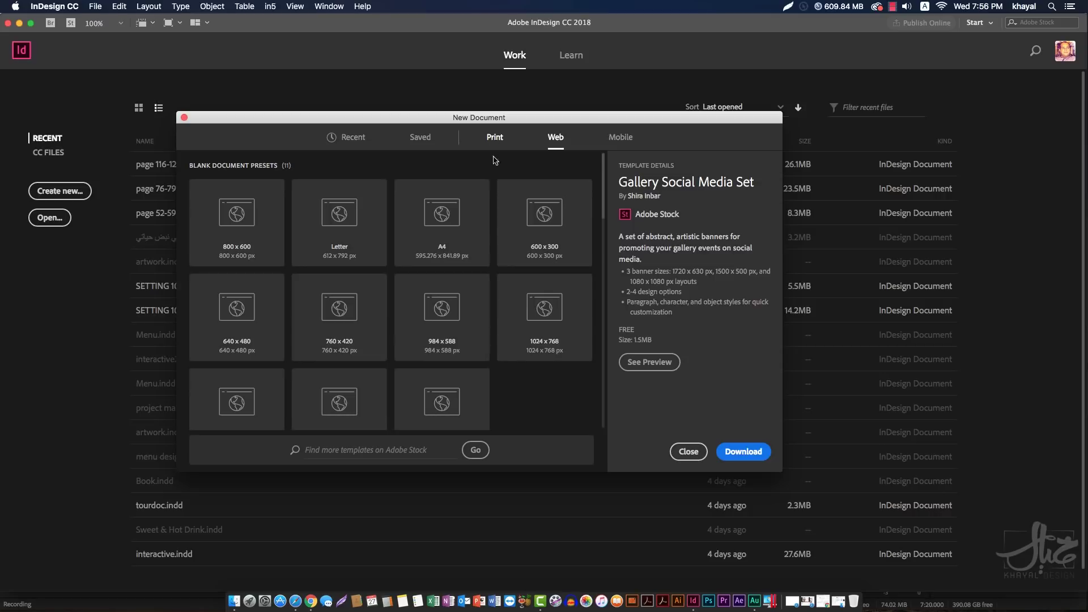
Preview the pages of the Foodie Cookbook eBook Layout template among the mobile templates and return to the preset overview
{"action": "left_click", "coordinate": [622, 139]}
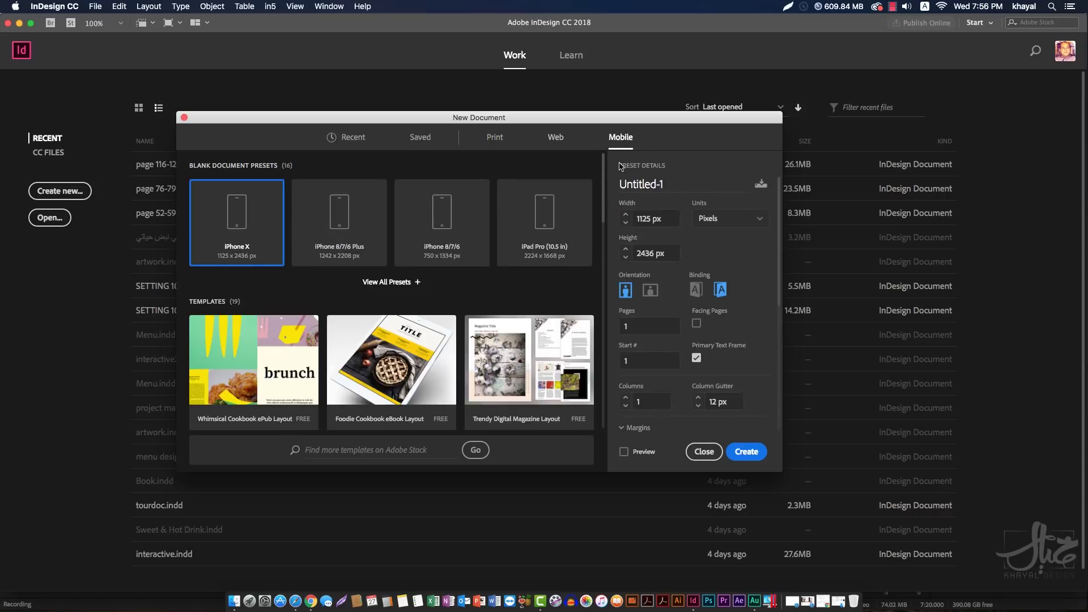
{"action": "mouse_move", "coordinate": [607, 162]}
{"action": "left_mouse_down"}
{"action": "mouse_move", "coordinate": [608, 221]}
{"action": "mouse_move", "coordinate": [607, 170]}
{"action": "left_mouse_up"}
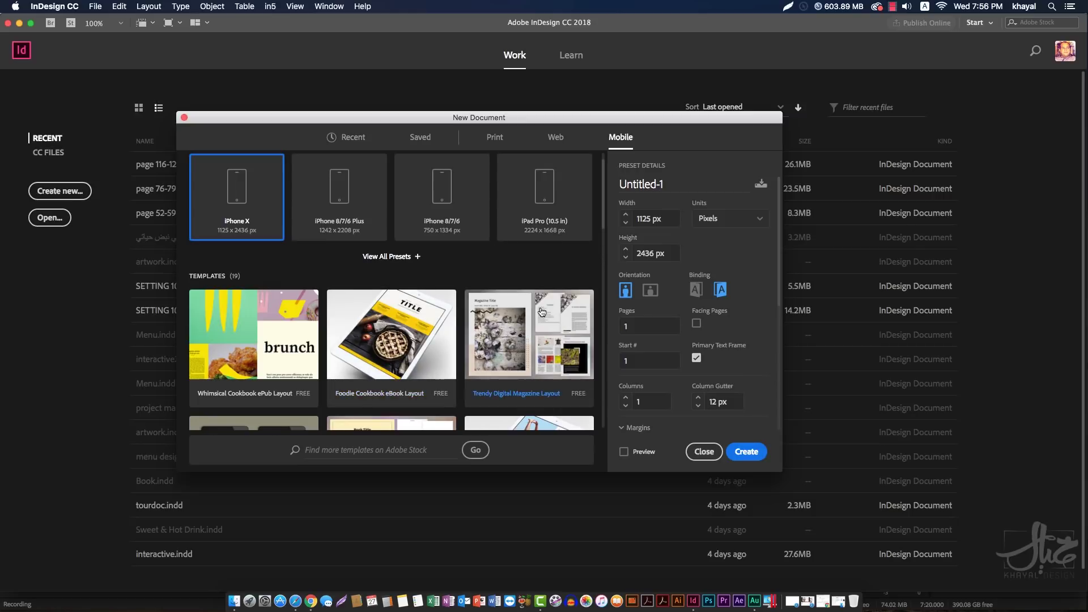
{"action": "left_click", "coordinate": [431, 339]}
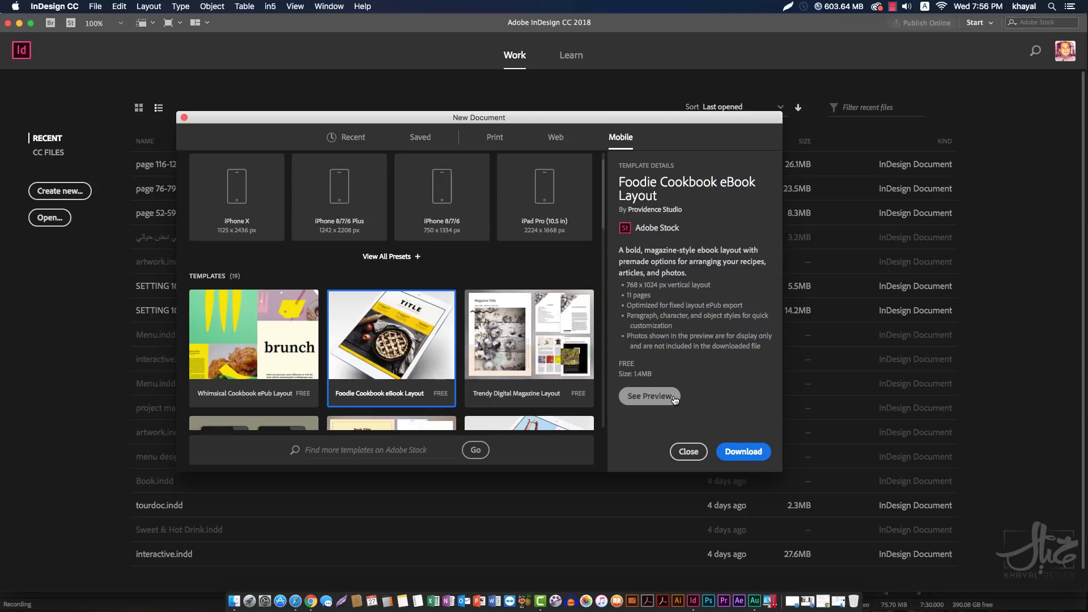
{"action": "left_click", "coordinate": [650, 396]}
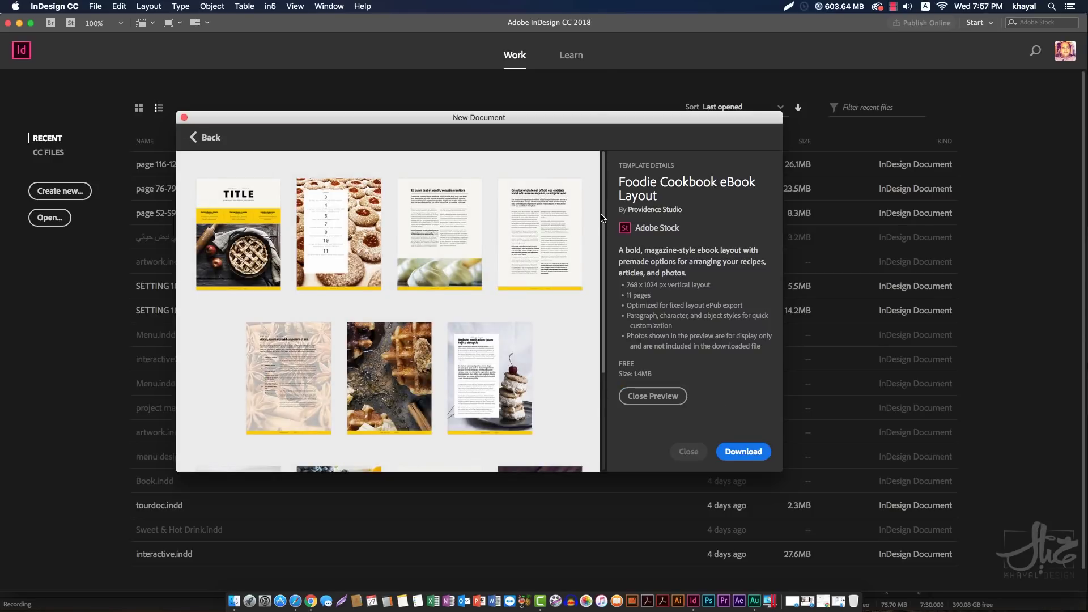
{"action": "scroll", "coordinate": [602, 217], "scroll_direction": "down", "scroll_amount": 5}
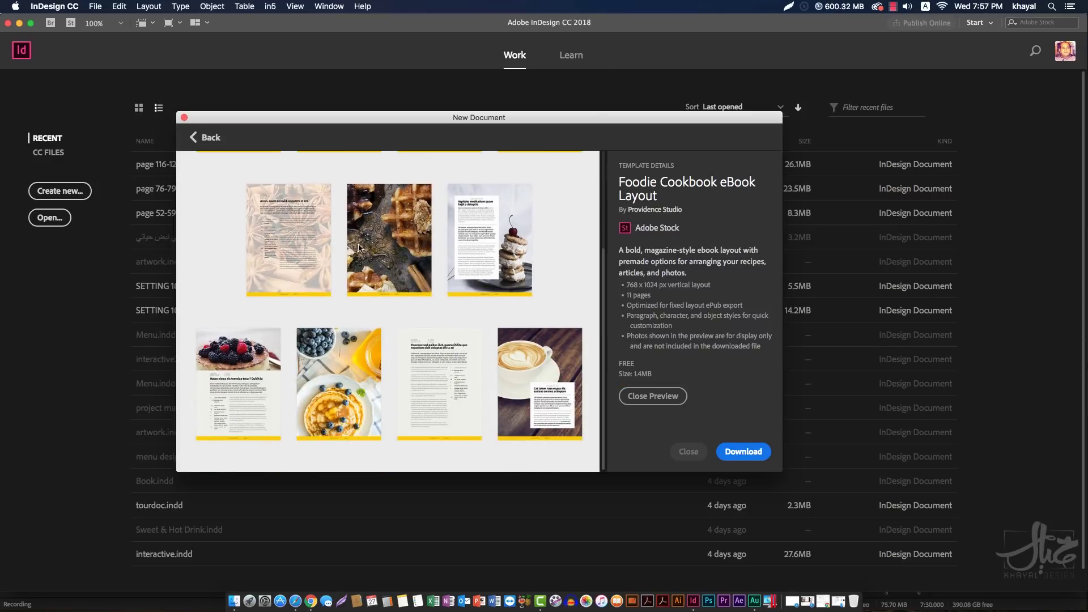
{"action": "left_click", "coordinate": [207, 137]}
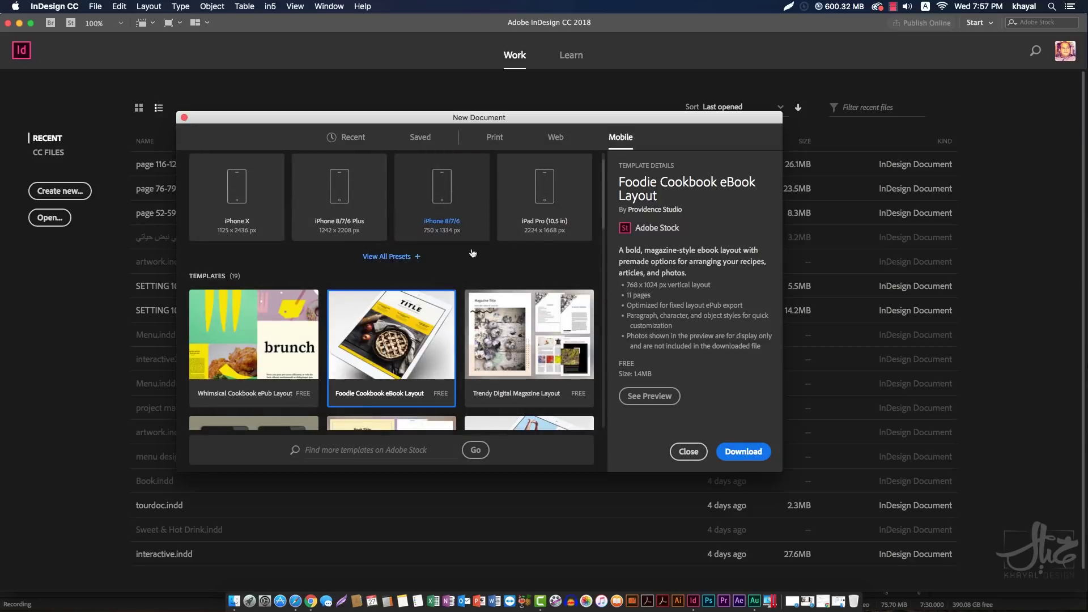
Show all blank mobile presets and try the Samsung S8 and iPad Pro (12.9 in) presets
{"action": "left_click", "coordinate": [619, 142]}
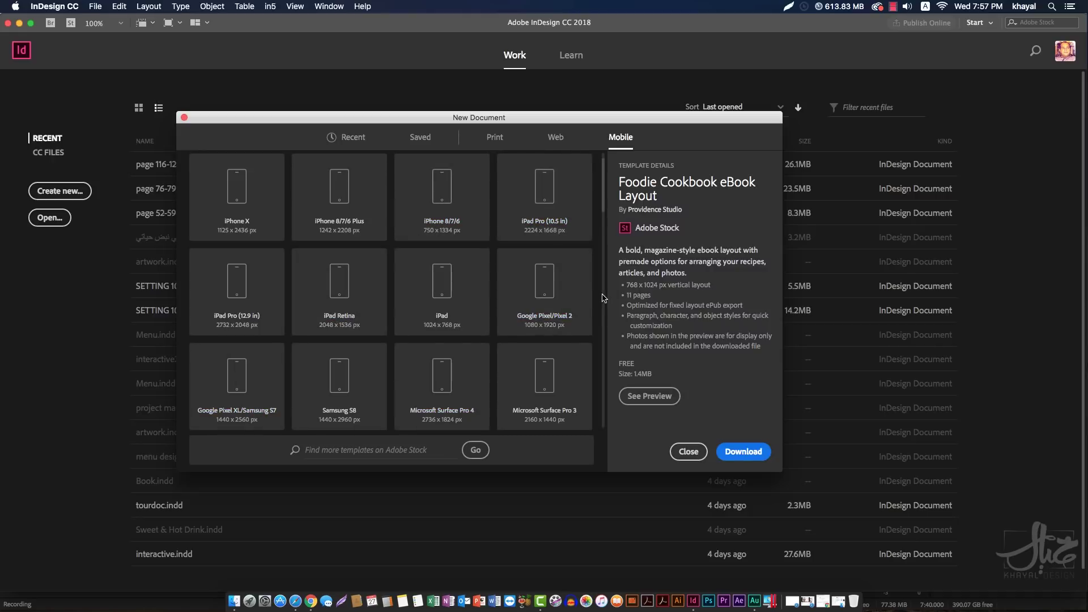
{"action": "left_click_drag", "start_coordinate": [604, 208], "coordinate": [605, 233]}
{"action": "left_click", "coordinate": [351, 293]}
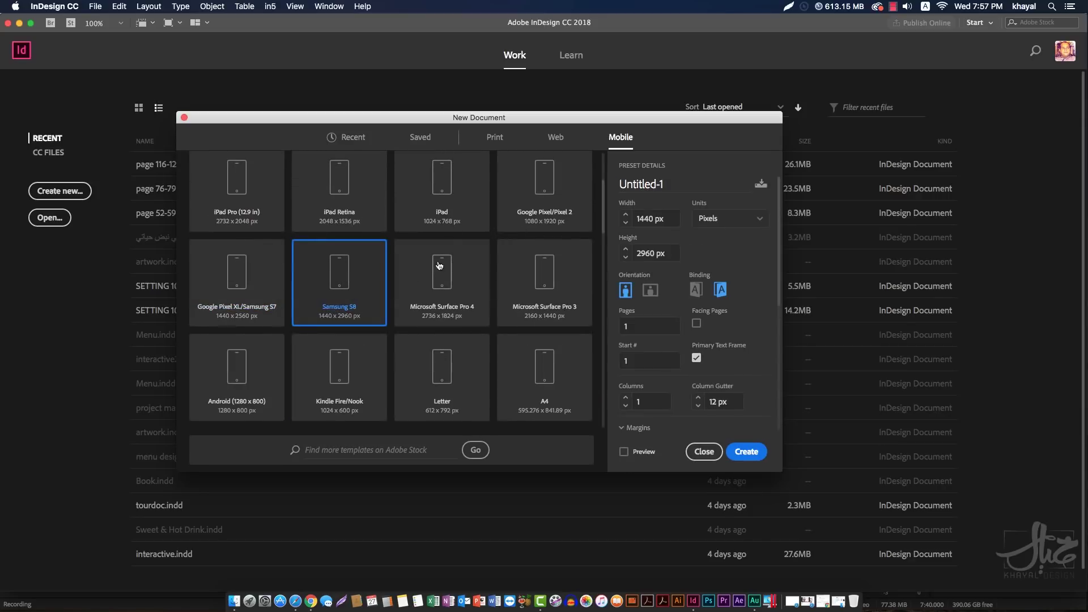
{"action": "left_click", "coordinate": [367, 192]}
{"action": "left_click", "coordinate": [237, 181]}
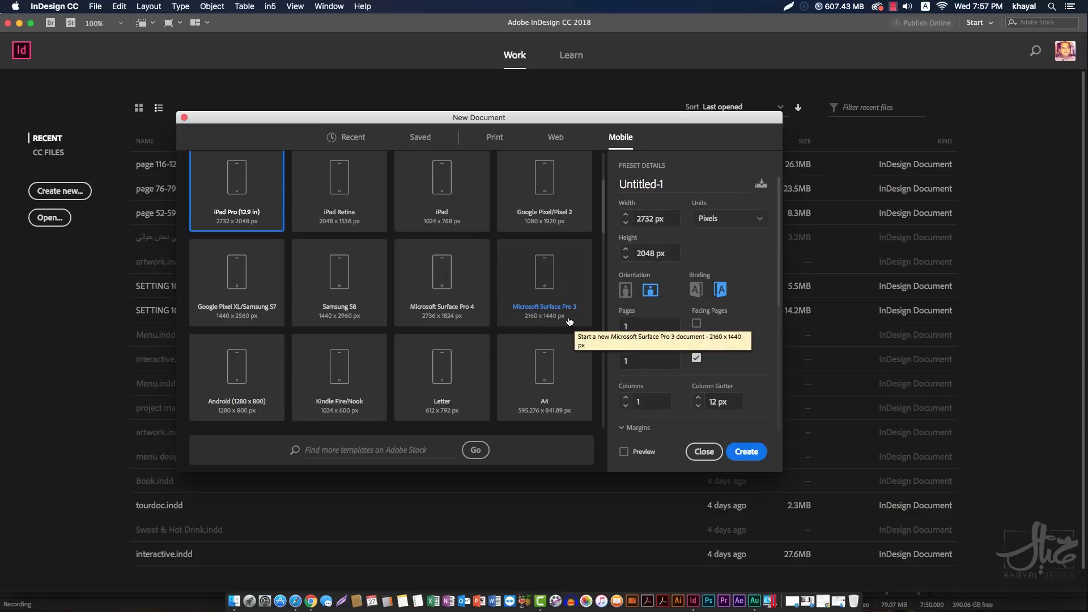
Switch to the print presets and look through the preset details for the A4 document
{"action": "left_click", "coordinate": [502, 144]}
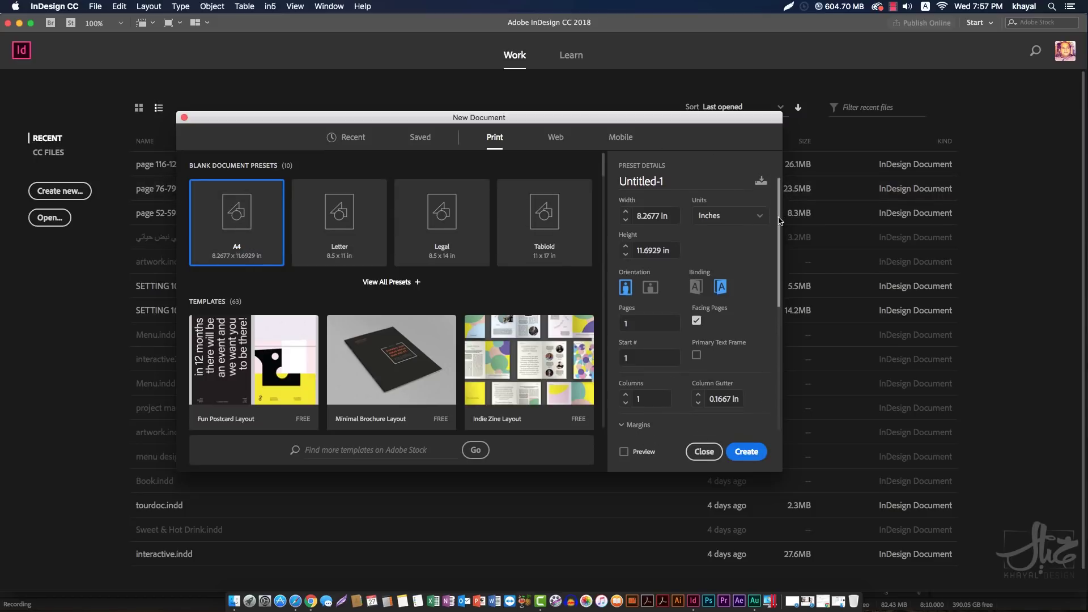
{"action": "left_click_drag", "start_coordinate": [780, 204], "coordinate": [775, 334]}
{"action": "scroll", "coordinate": [776, 334], "scroll_direction": "up", "scroll_amount": 5}
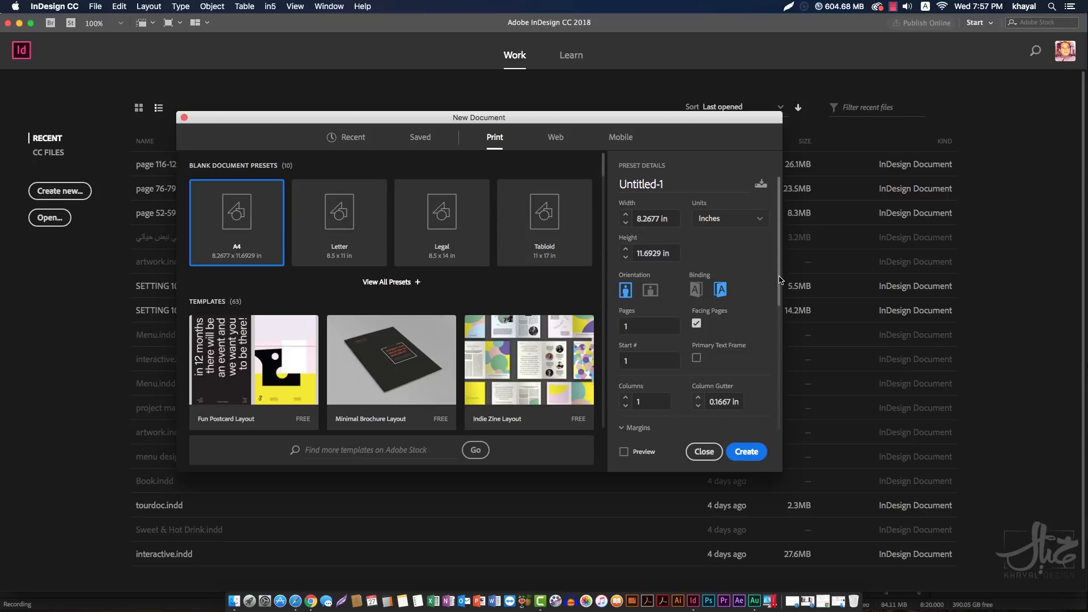
{"action": "left_click_drag", "start_coordinate": [779, 280], "coordinate": [773, 213]}
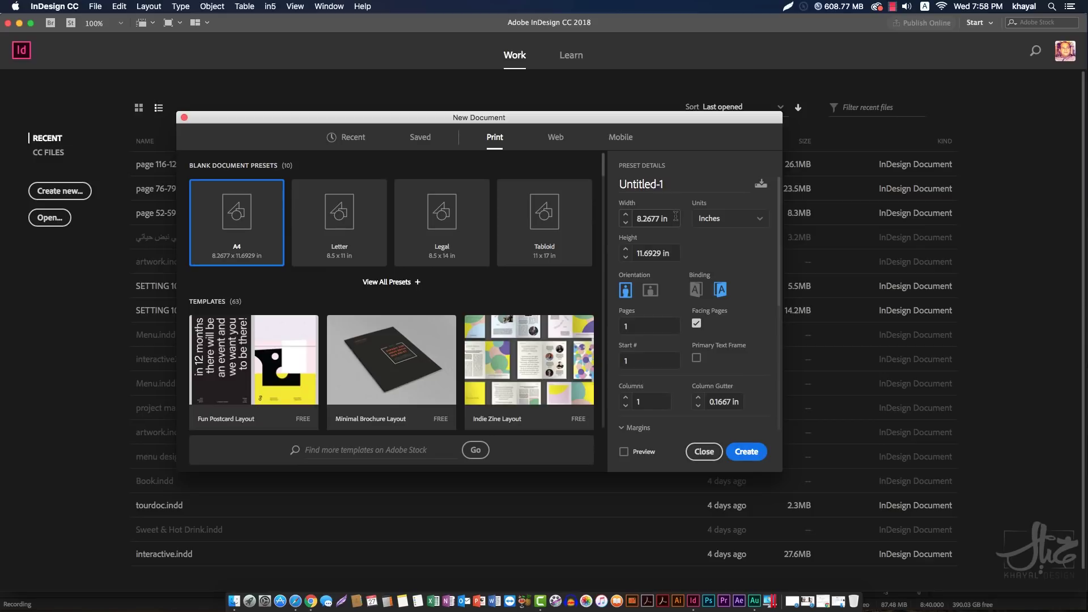
Set the new document's width and height to 21 inches each
{"action": "left_click", "coordinate": [643, 225]}
{"action": "double_click", "coordinate": [636, 220]}
{"action": "left_click", "coordinate": [636, 220]}
{"action": "double_click", "coordinate": [641, 219]}
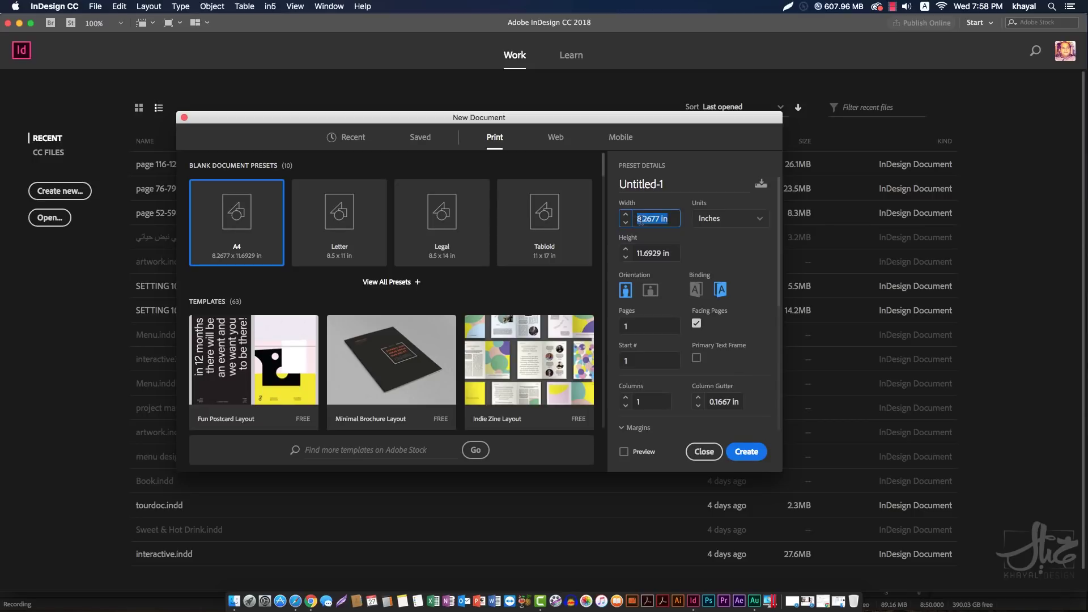
{"action": "type", "text": "21"}
{"action": "double_click", "coordinate": [647, 253]}
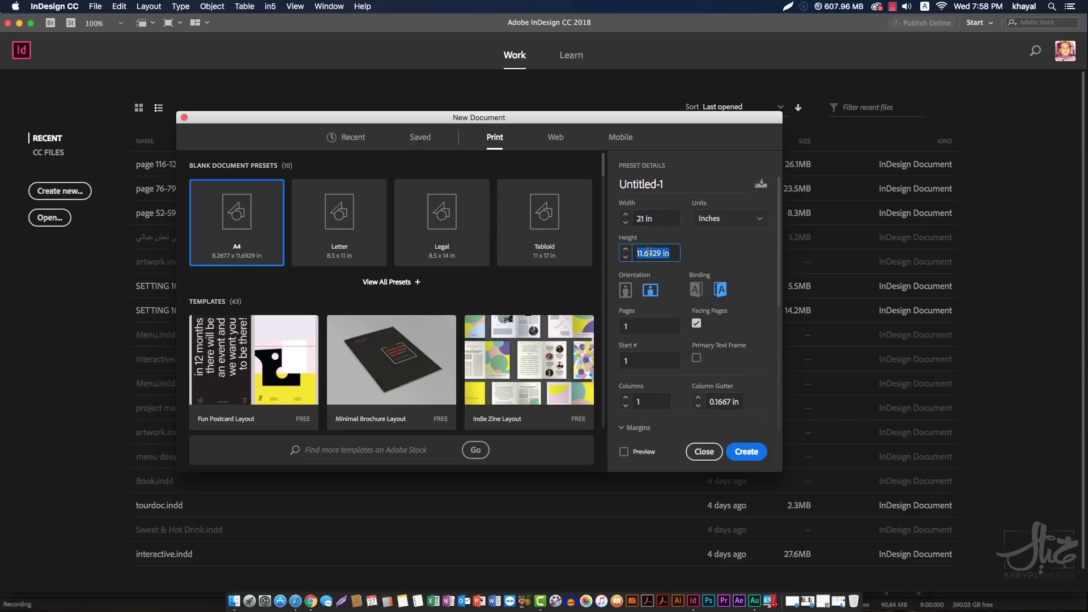
{"action": "type", "text": "21"}
{"action": "left_click", "coordinate": [713, 254]}
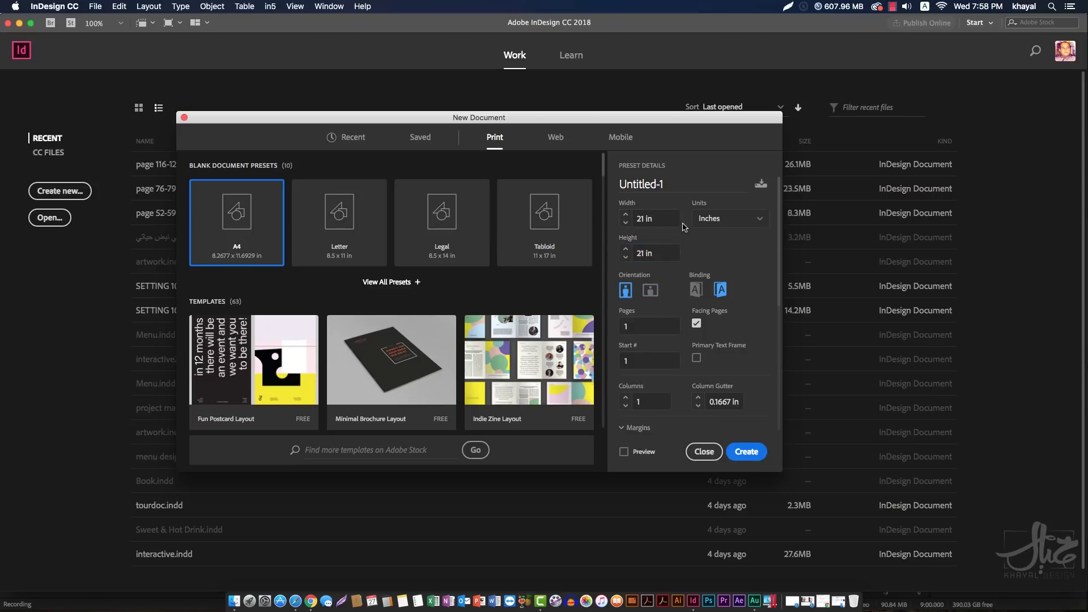
Change the new document's measurement units to Centimeters
{"action": "left_click", "coordinate": [731, 224]}
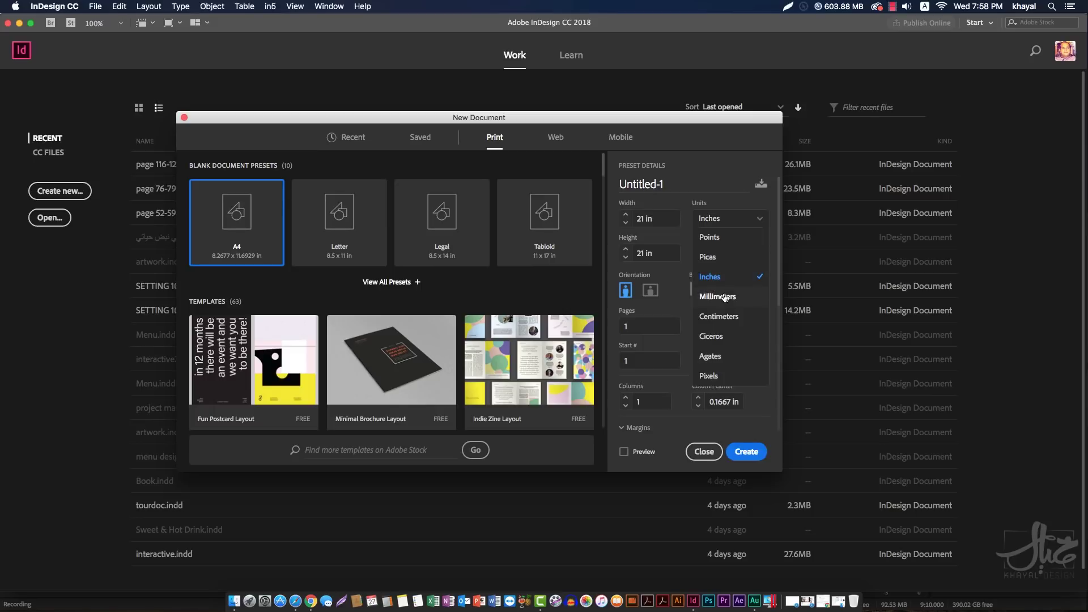
{"action": "left_click", "coordinate": [717, 323]}
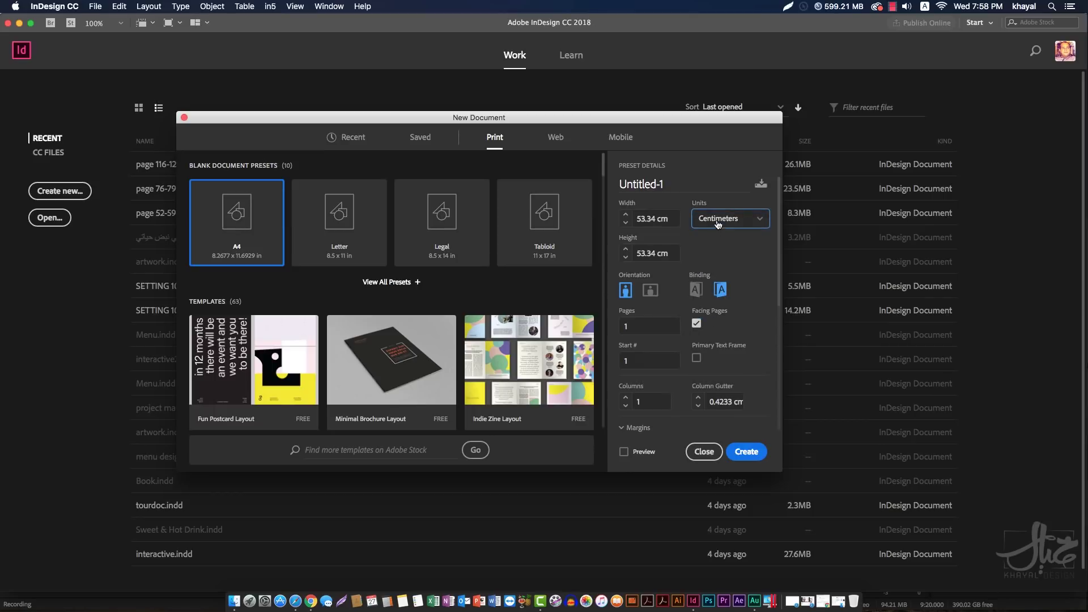
{"action": "left_click", "coordinate": [665, 220]}
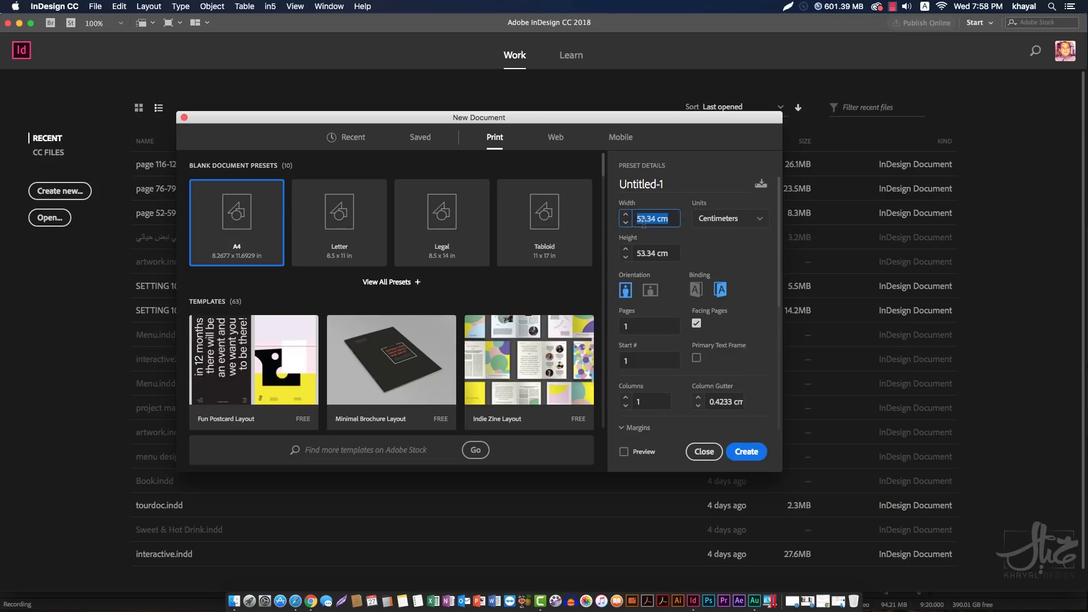
{"action": "left_click", "coordinate": [732, 221]}
{"action": "left_click", "coordinate": [729, 315]}
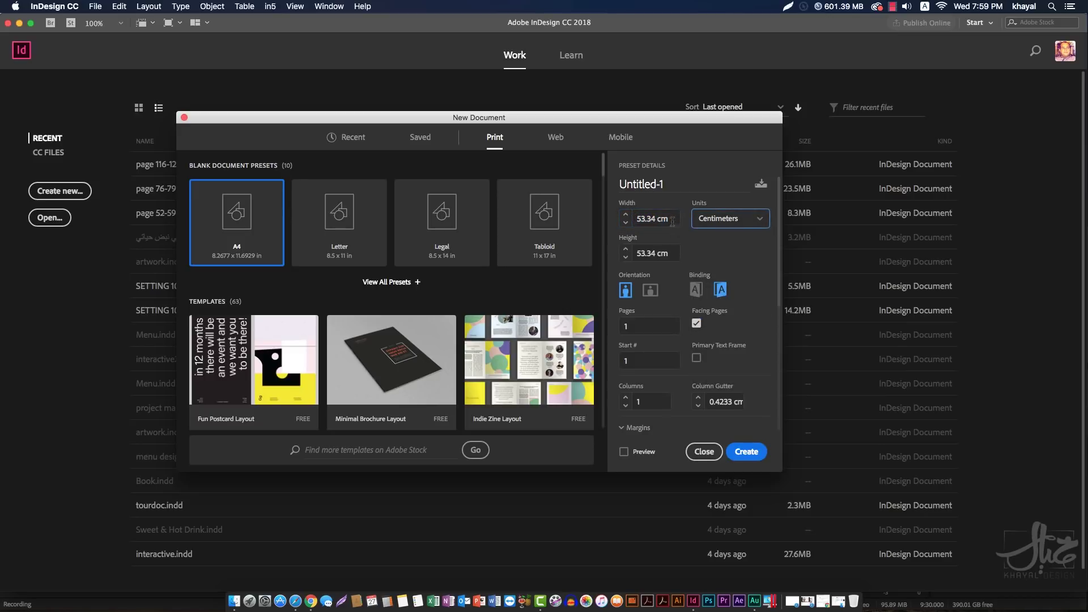
Set the page width and height to 21 cm each
{"action": "type", "text": "21"}
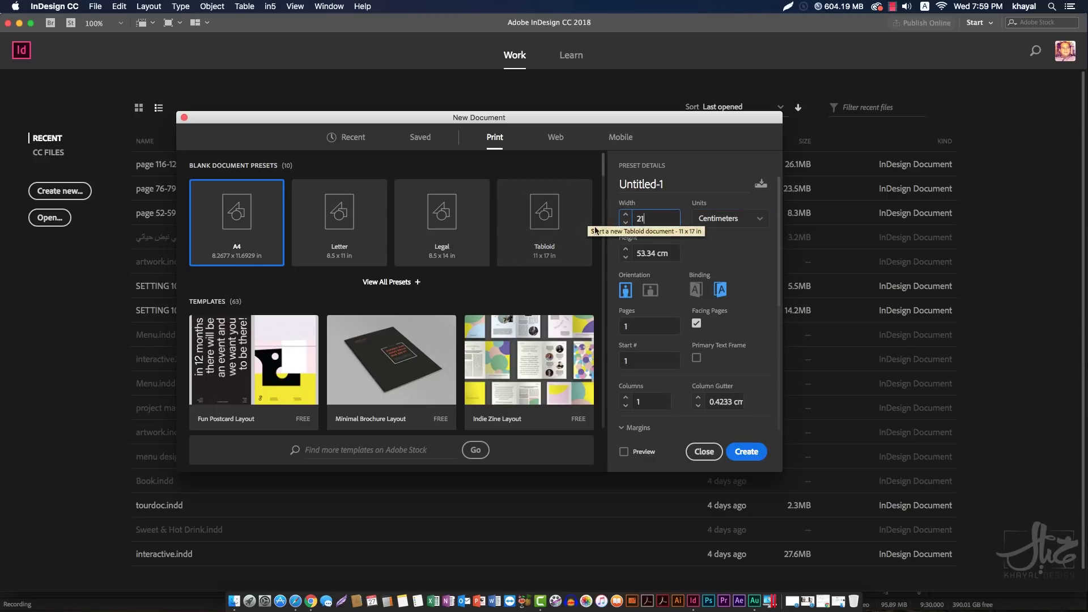
{"action": "key", "text": "Tab"}
{"action": "type", "text": "21"}
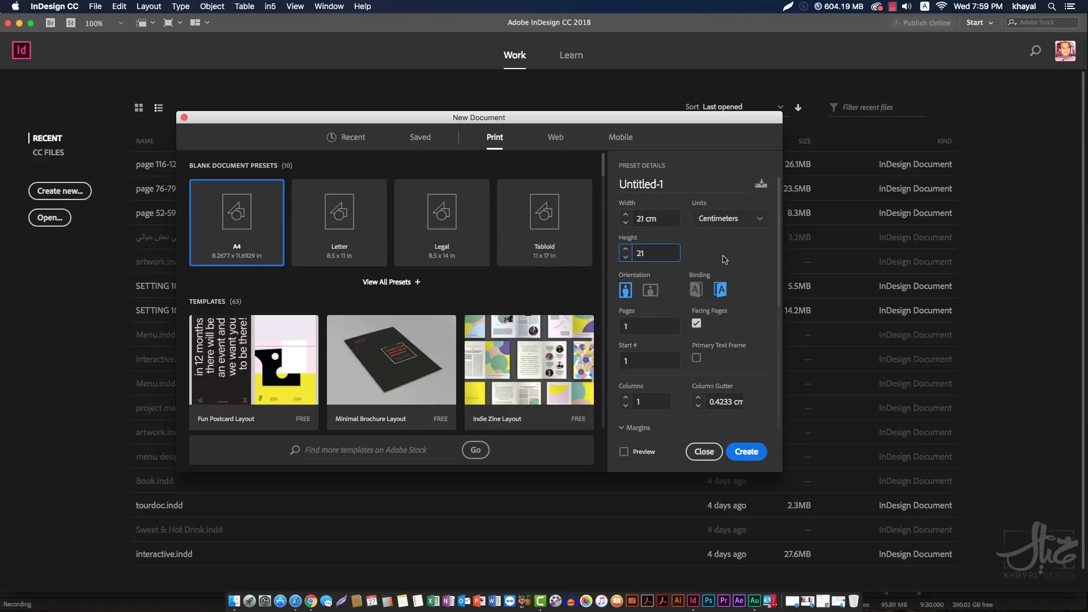
{"action": "key", "text": "Tab"}
{"action": "left_click", "coordinate": [656, 183]}
{"action": "left_click", "coordinate": [654, 183]}
{"action": "double_click", "coordinate": [653, 185]}
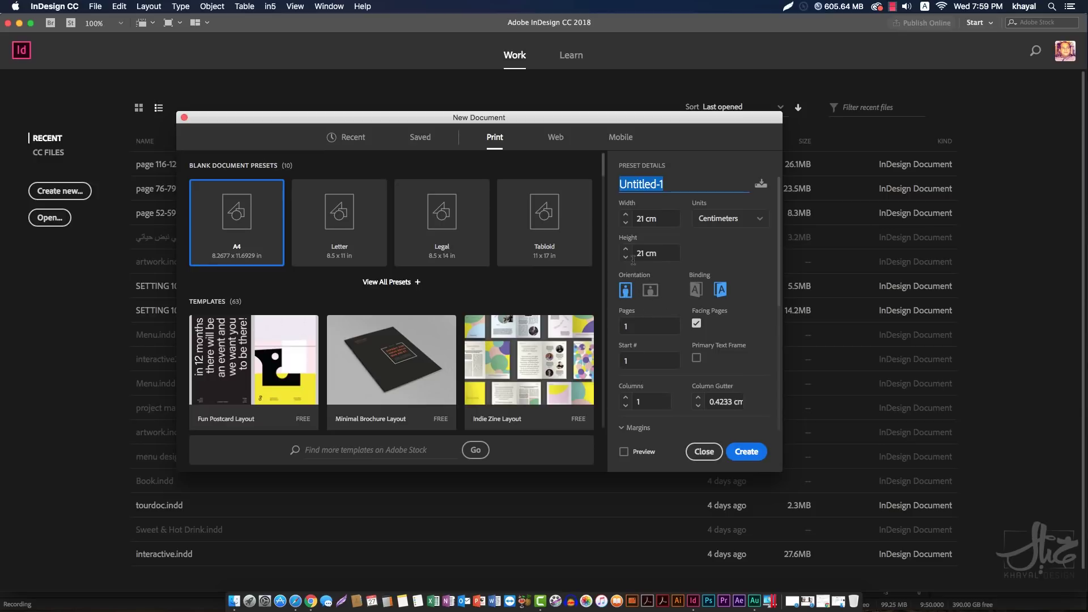
Turn on the live preview of the new document and move the dialog aside to examine the page behind it
{"action": "left_click_drag", "start_coordinate": [612, 120], "coordinate": [526, 127]}
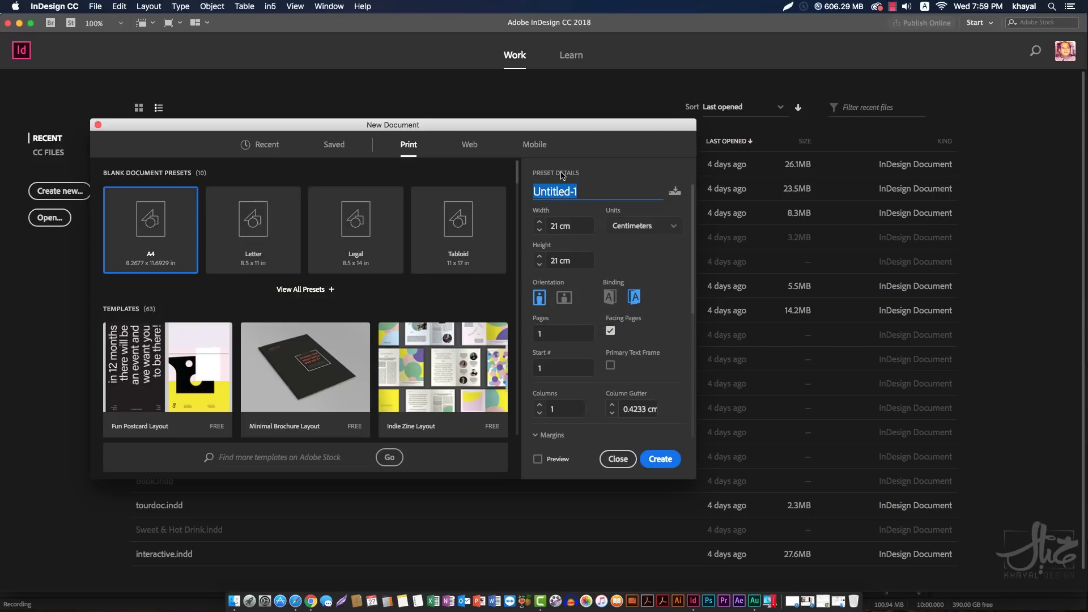
{"action": "left_click", "coordinate": [539, 462]}
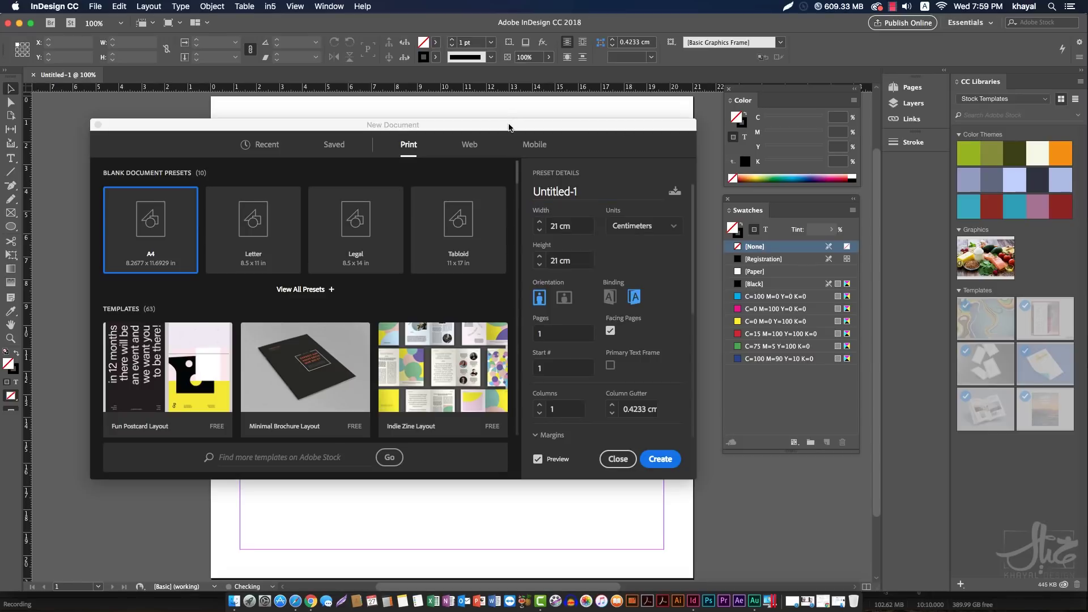
{"action": "left_click_drag", "start_coordinate": [545, 123], "coordinate": [927, 101]}
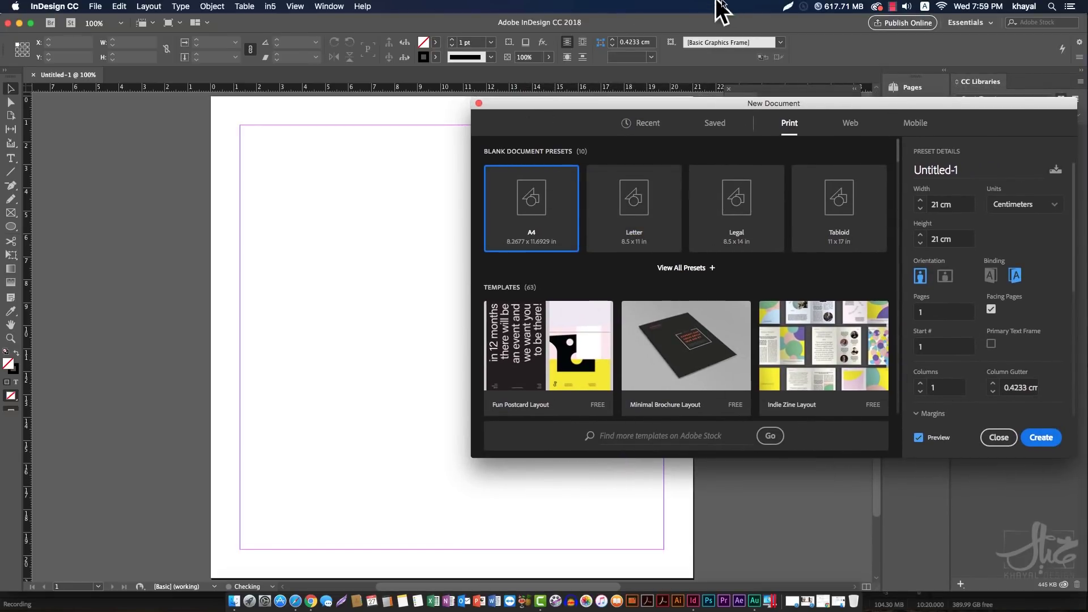
{"action": "left_click_drag", "start_coordinate": [688, 108], "coordinate": [356, 139]}
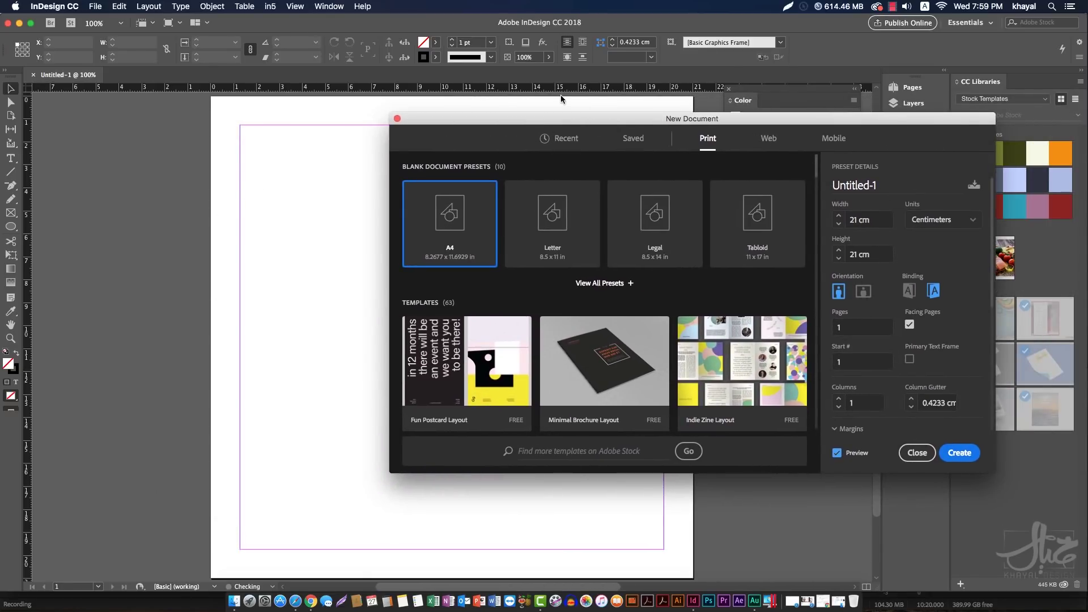
{"action": "left_click_drag", "start_coordinate": [556, 119], "coordinate": [425, 115]}
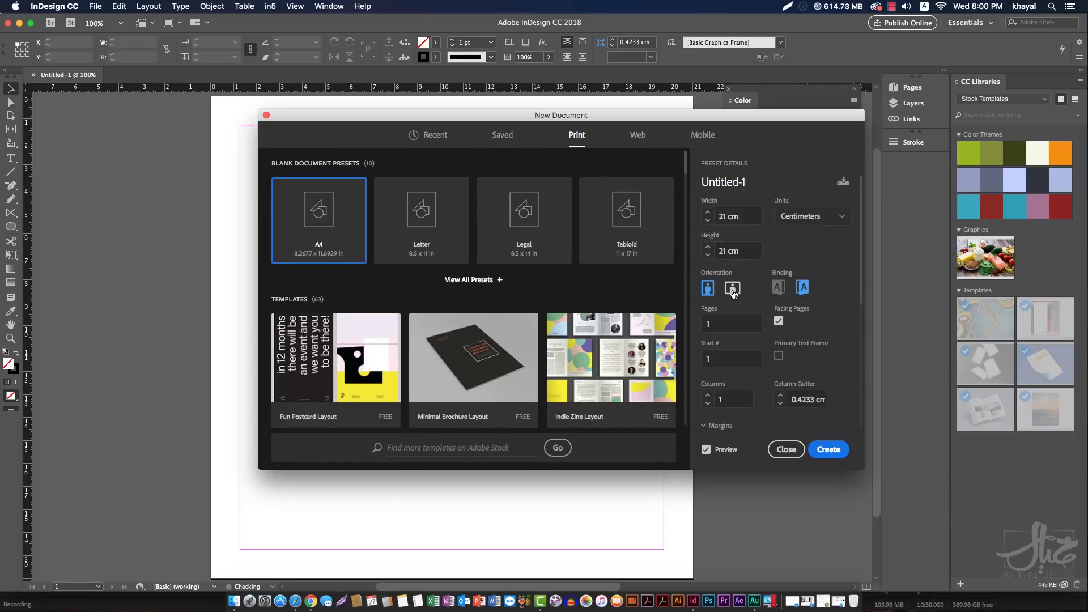
Set the page height to 40 cm and move the dialog aside to check the previewed page
{"action": "left_click", "coordinate": [741, 225]}
{"action": "left_click", "coordinate": [738, 249]}
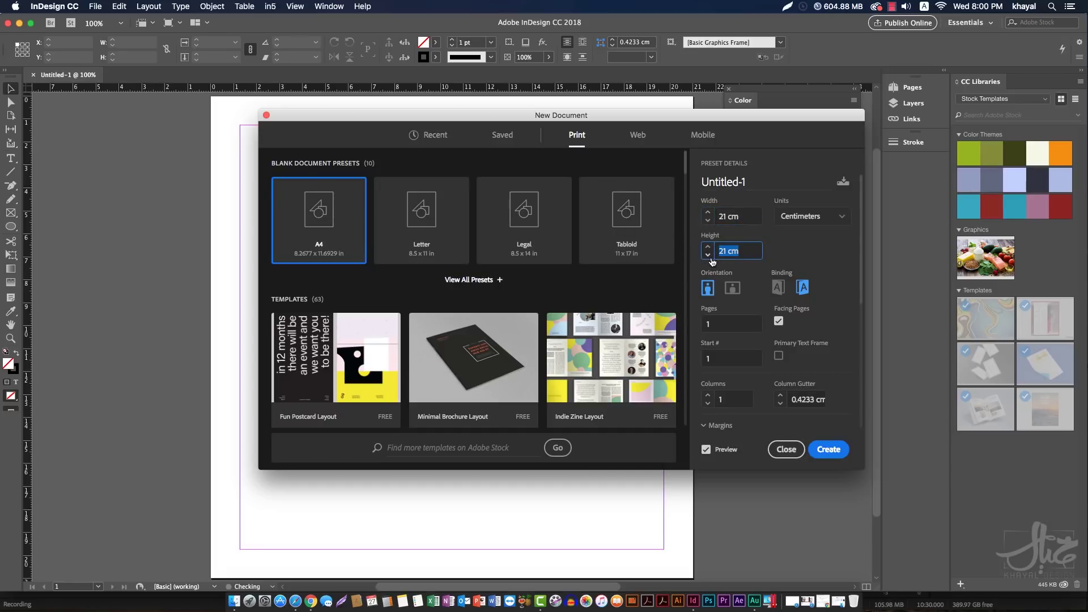
{"action": "type", "text": "40"}
{"action": "key", "text": "Return"}
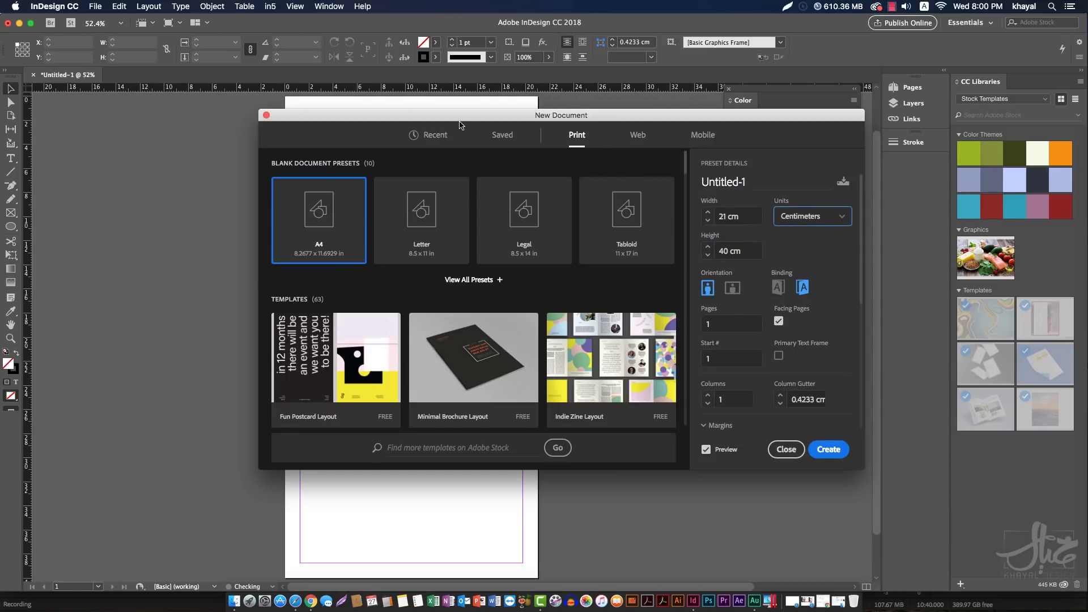
{"action": "left_click_drag", "start_coordinate": [456, 123], "coordinate": [719, 133]}
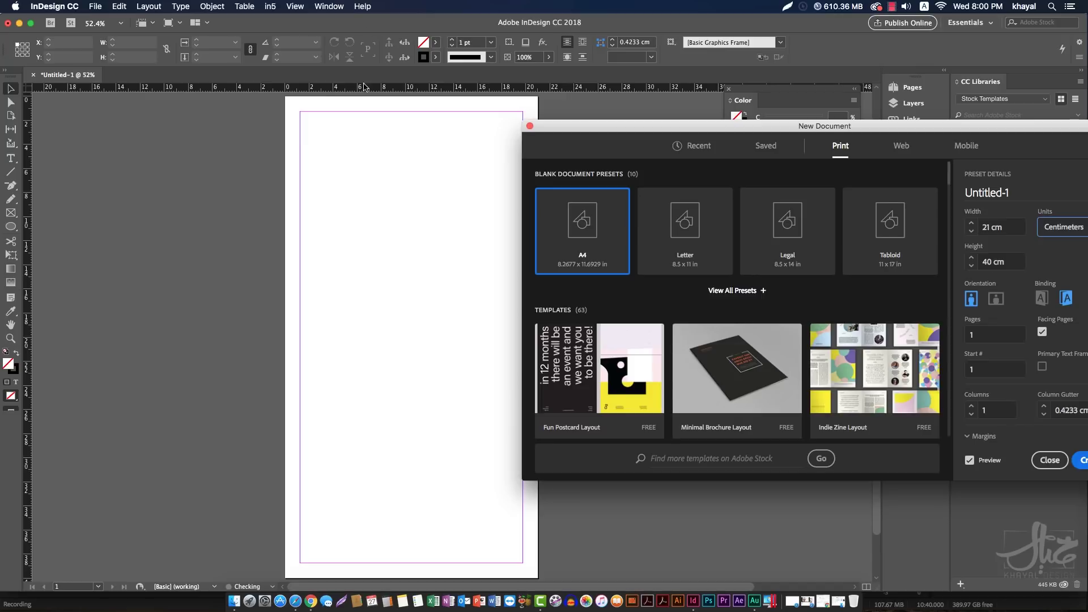
{"action": "left_click_drag", "start_coordinate": [542, 130], "coordinate": [369, 134]}
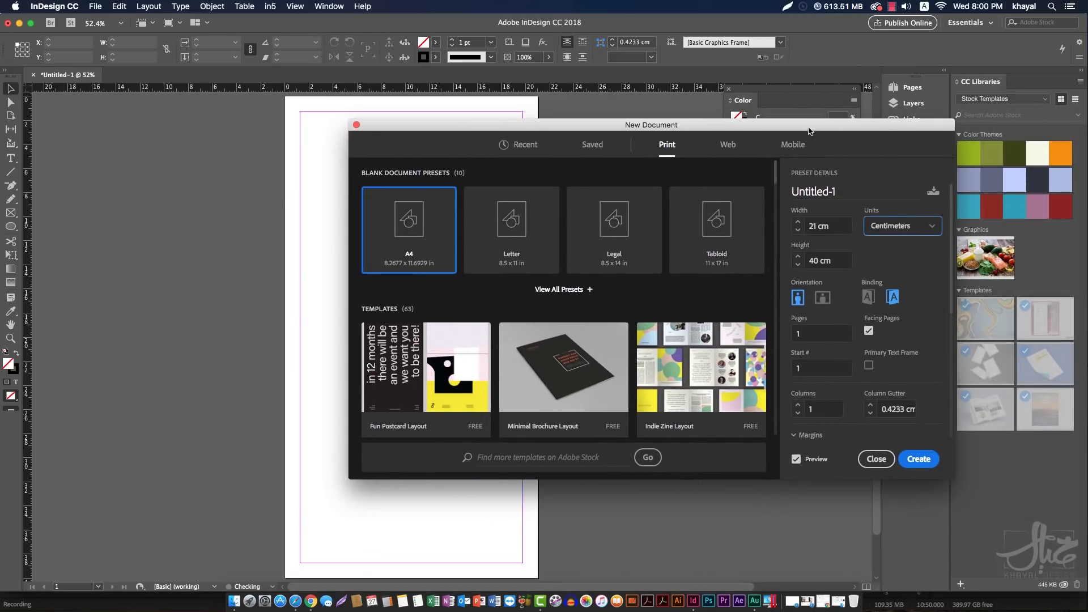
{"action": "left_click_drag", "start_coordinate": [809, 127], "coordinate": [648, 111]}
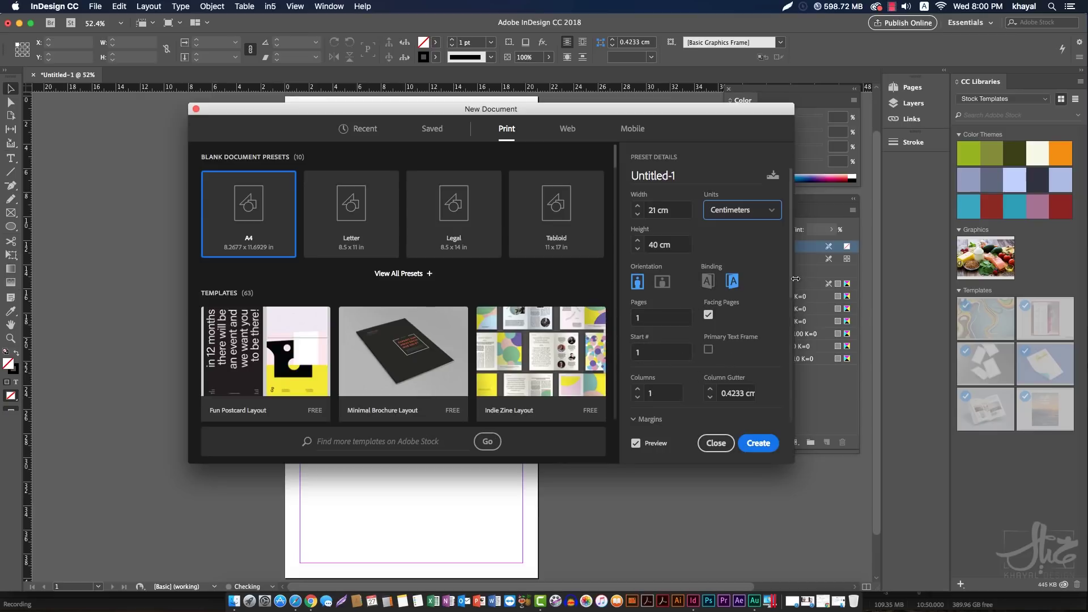
Review the margin, bleed and slug settings, and close the dialog without creating the document
{"action": "scroll", "coordinate": [792, 379], "scroll_direction": "down", "scroll_amount": 3}
{"action": "scroll", "coordinate": [792, 378], "scroll_direction": "down", "scroll_amount": 5}
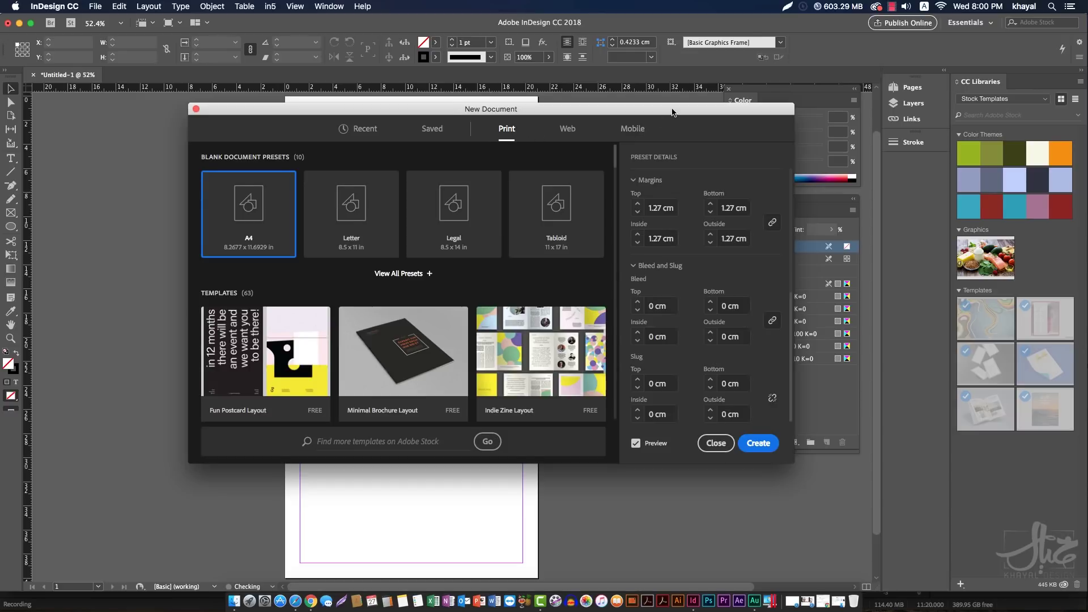
{"action": "left_click_drag", "start_coordinate": [672, 112], "coordinate": [663, 124]}
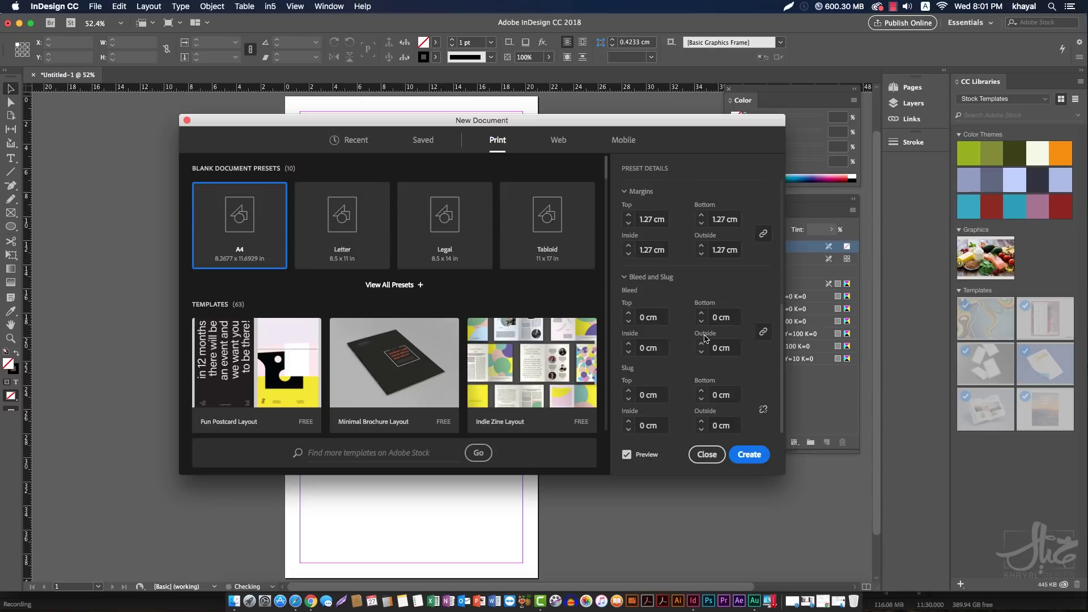
{"action": "left_click", "coordinate": [706, 457]}
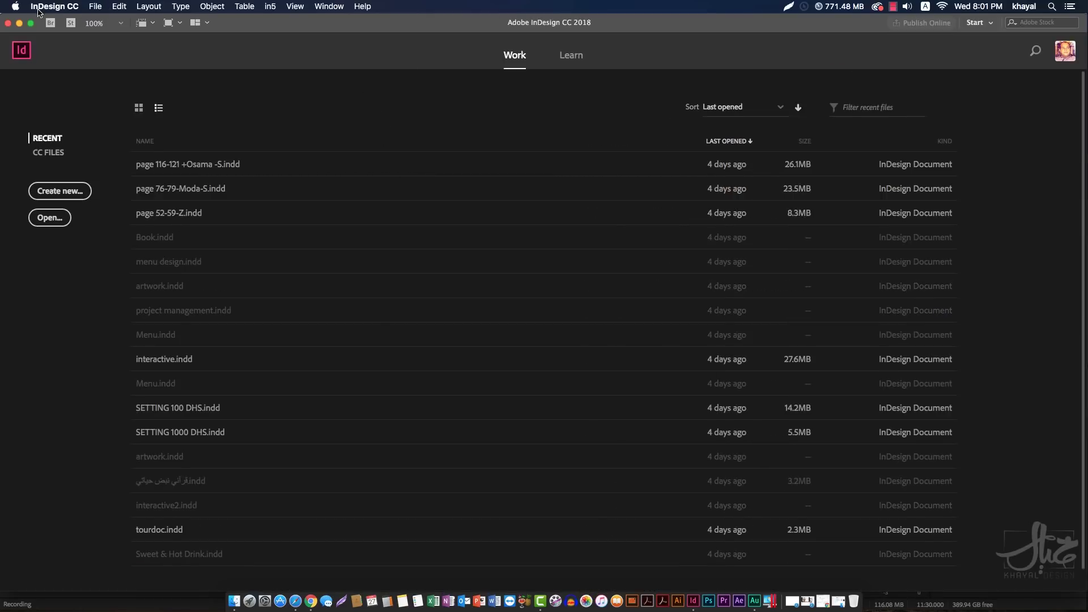
{"action": "left_click", "coordinate": [48, 8]}
{"action": "mouse_move", "coordinate": [58, 35]}
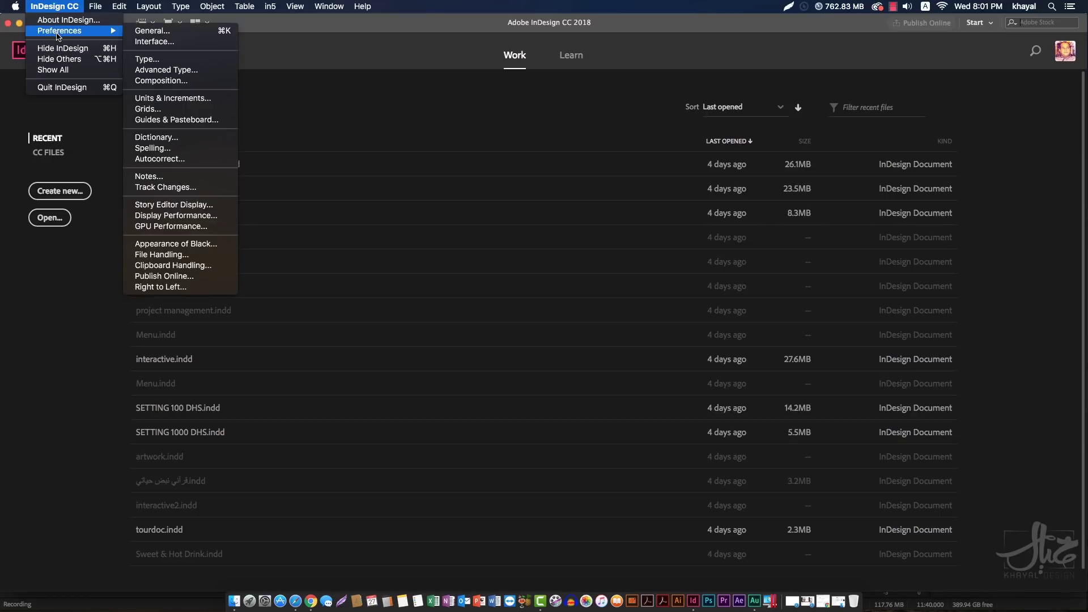
{"action": "mouse_move", "coordinate": [119, 7]}
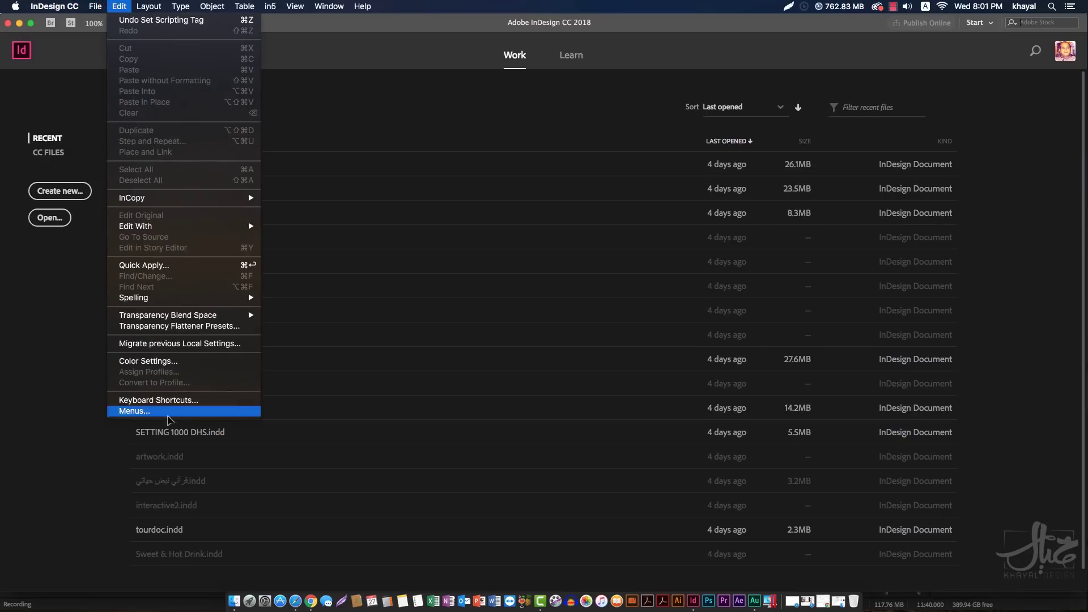
{"action": "mouse_move", "coordinate": [196, 13]}
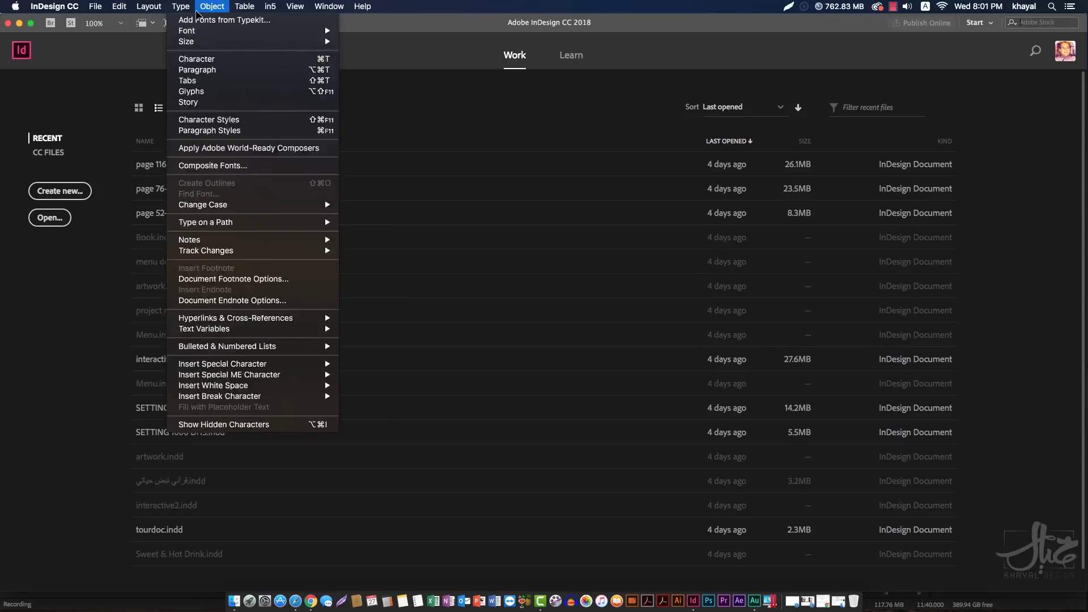
{"action": "key", "text": "Escape"}
{"action": "key", "text": "super+shift+slash"}
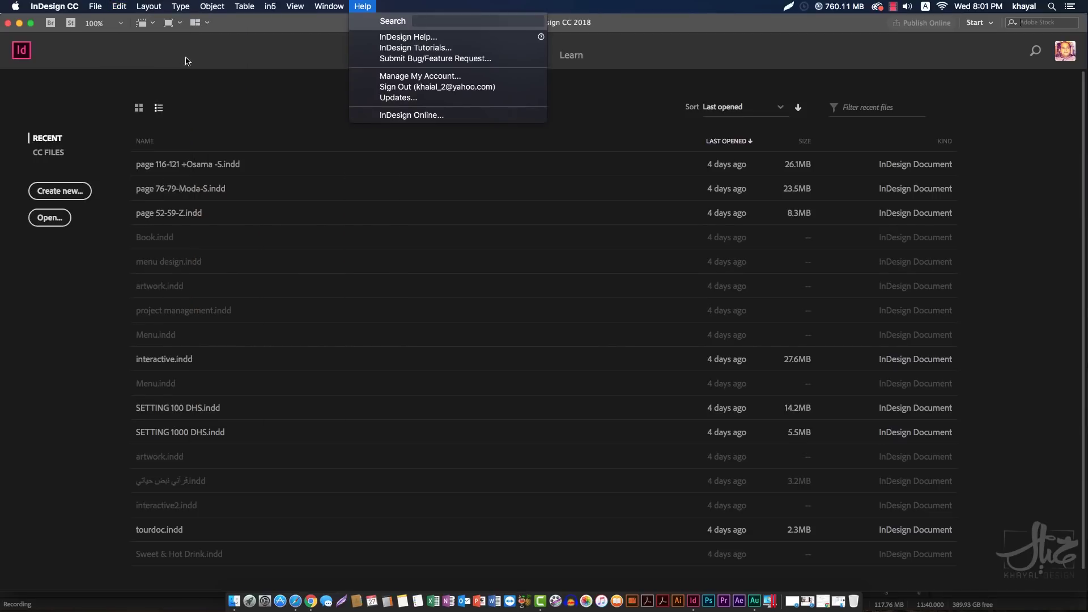
Enable the legacy "New Document" dialog in the General preferences and apply the change
{"action": "mouse_move", "coordinate": [75, 8]}
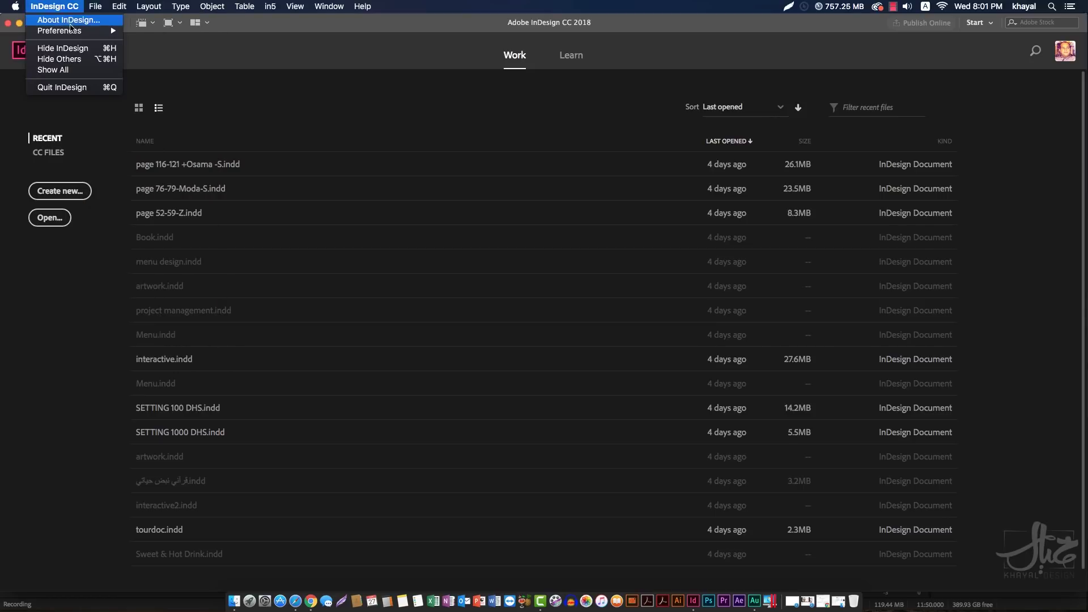
{"action": "left_click", "coordinate": [196, 31]}
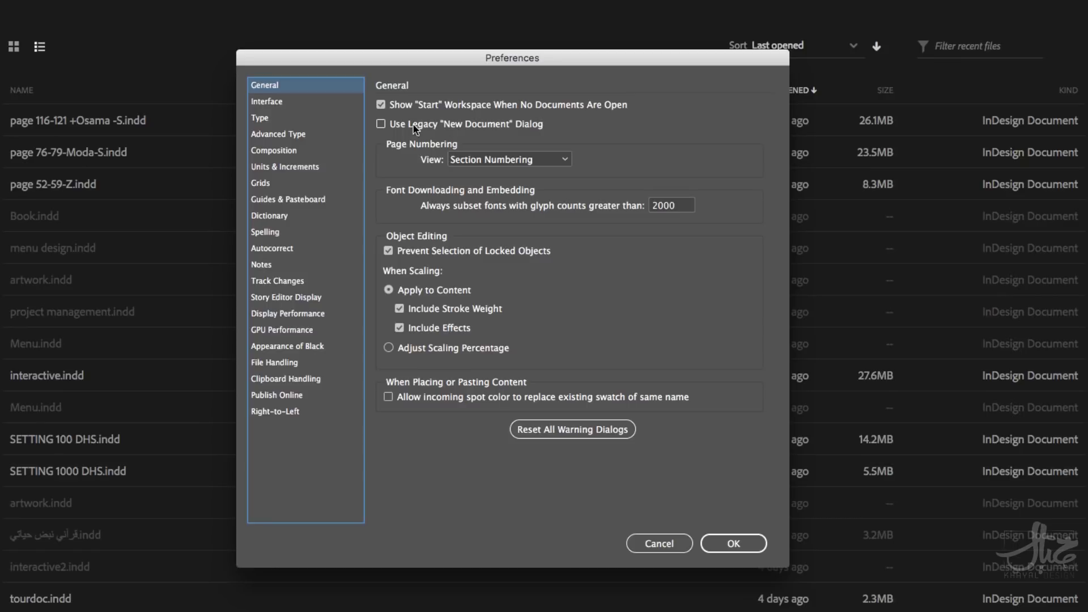
{"action": "left_click", "coordinate": [387, 126]}
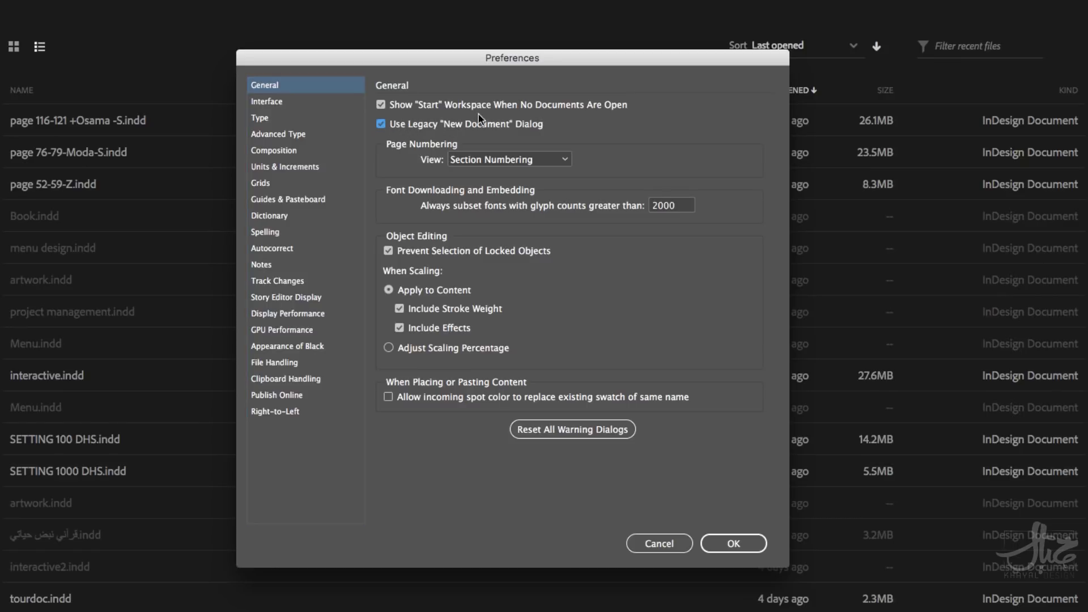
{"action": "left_click", "coordinate": [746, 547]}
Open the legacy New Document dialog to look at its settings, and close it without creating a document
{"action": "left_click", "coordinate": [6, 0]}
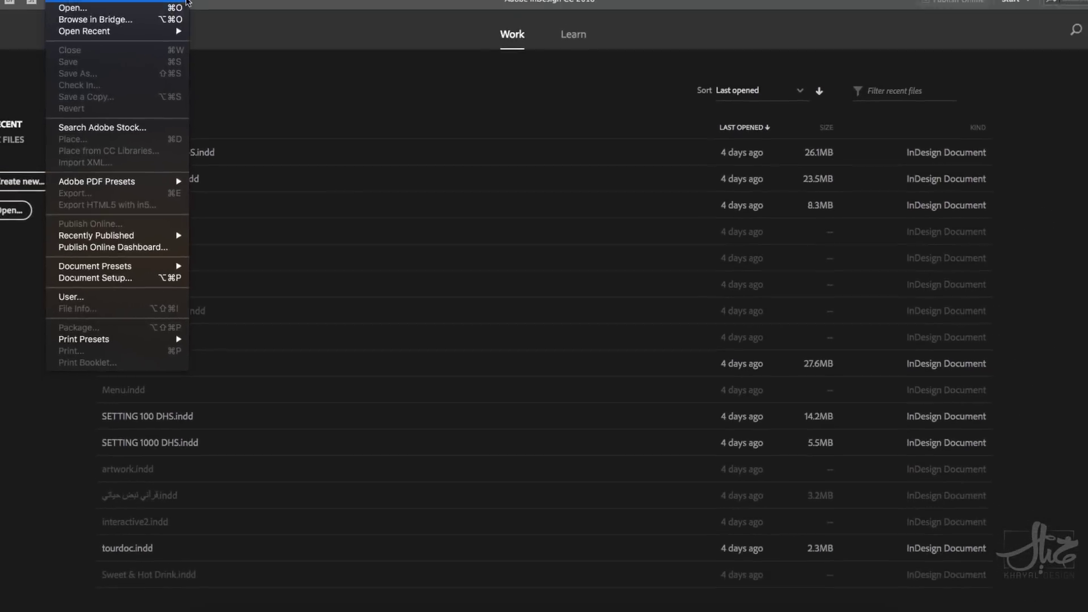
{"action": "left_click", "coordinate": [454, 146]}
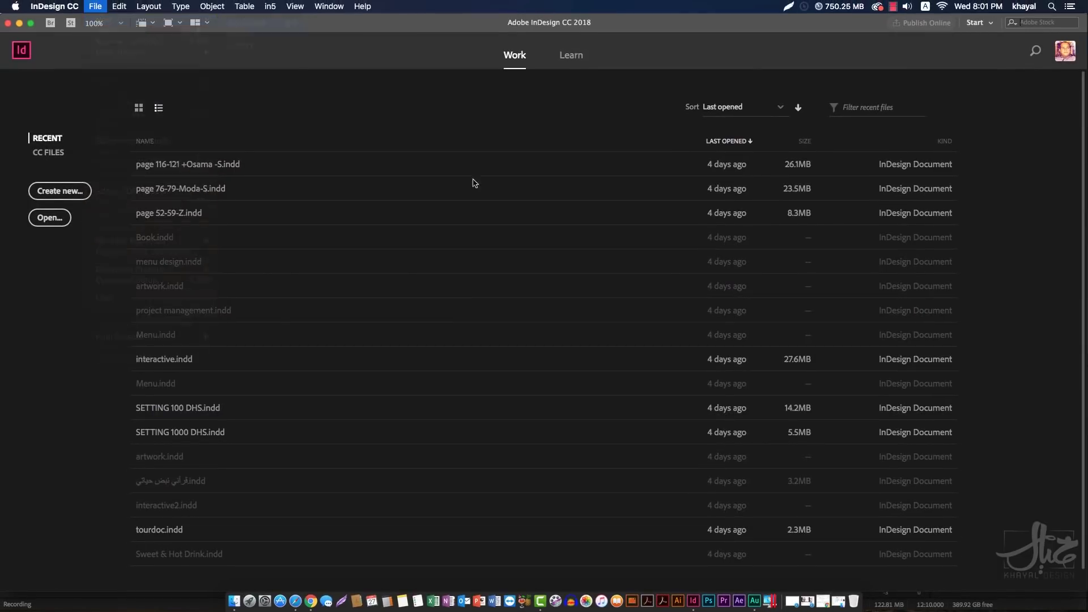
{"action": "left_click_drag", "start_coordinate": [535, 173], "coordinate": [484, 153]}
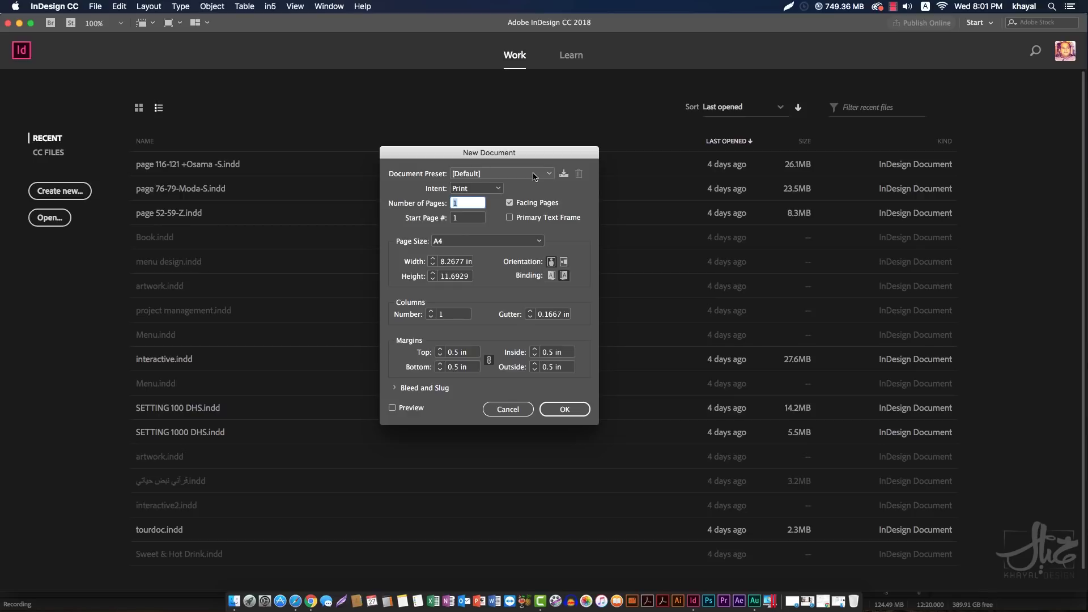
{"action": "left_click_drag", "start_coordinate": [537, 154], "coordinate": [550, 156]}
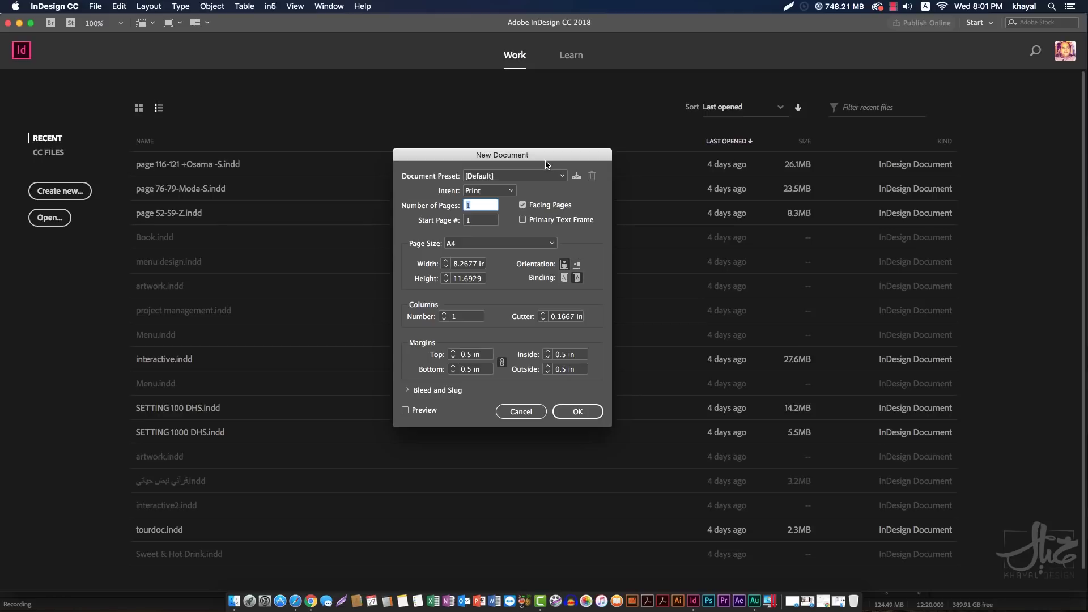
{"action": "left_click", "coordinate": [521, 412]}
Try turning off the legacy "New Document" dialog in the General preferences, and discard the change
{"action": "left_click", "coordinate": [54, 6]}
{"action": "mouse_move", "coordinate": [72, 31]}
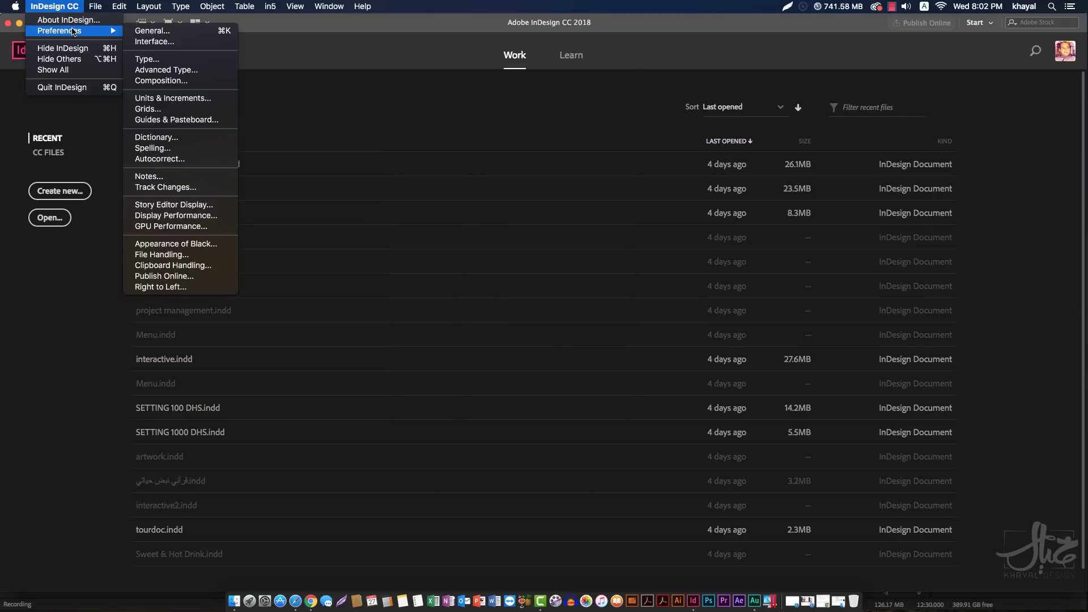
{"action": "left_click", "coordinate": [151, 30]}
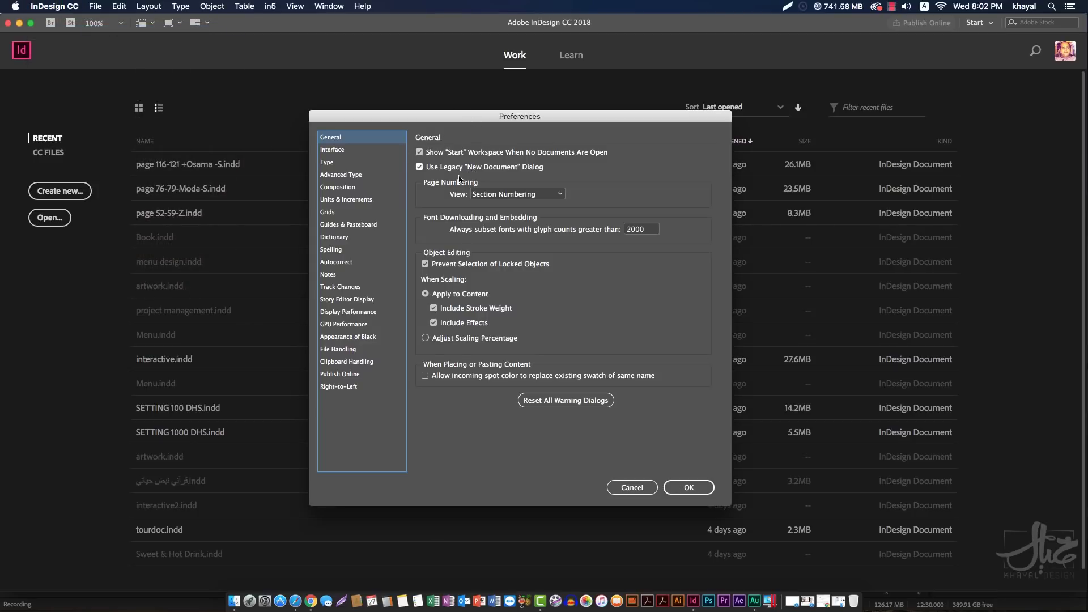
{"action": "left_click", "coordinate": [419, 167]}
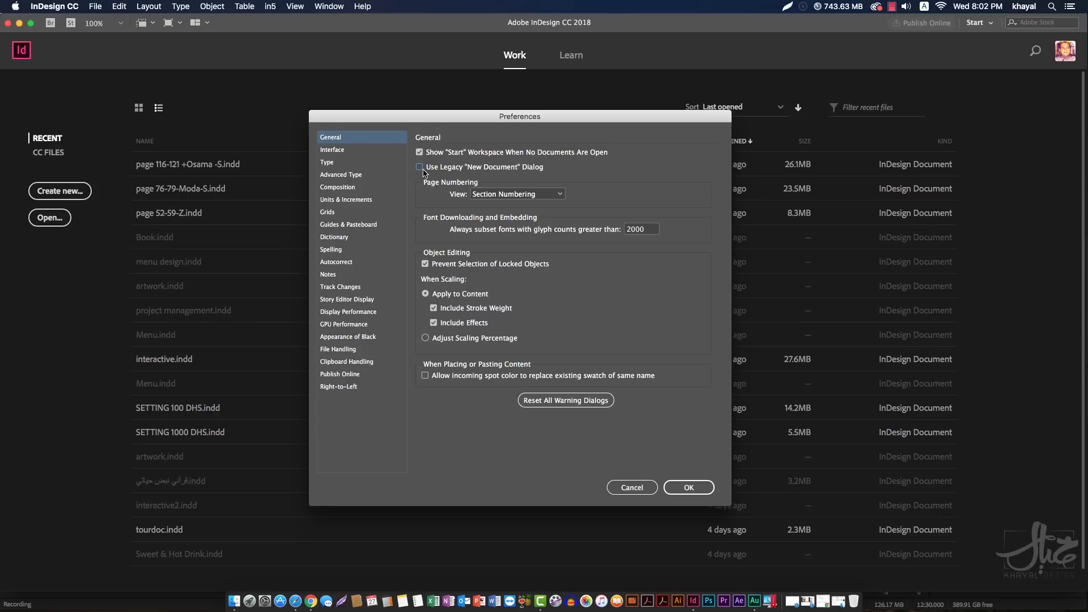
{"action": "left_click", "coordinate": [632, 487]}
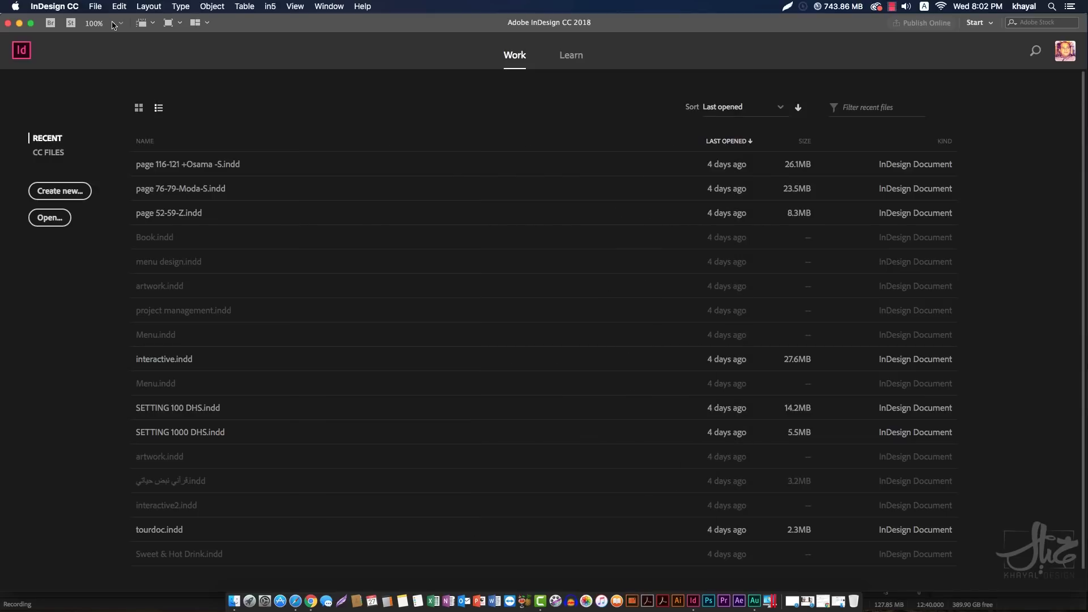
Start a new document and review the intent and document preset options, keeping the Print intent and the [Default] preset
{"action": "left_click", "coordinate": [100, 8]}
{"action": "mouse_move", "coordinate": [102, 22]}
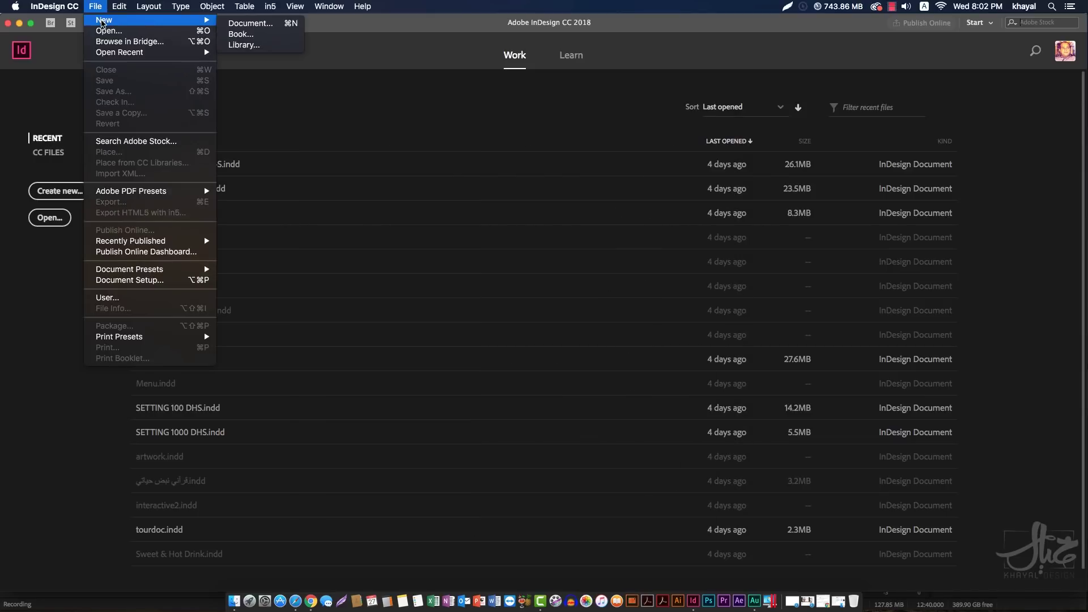
{"action": "left_click", "coordinate": [250, 23]}
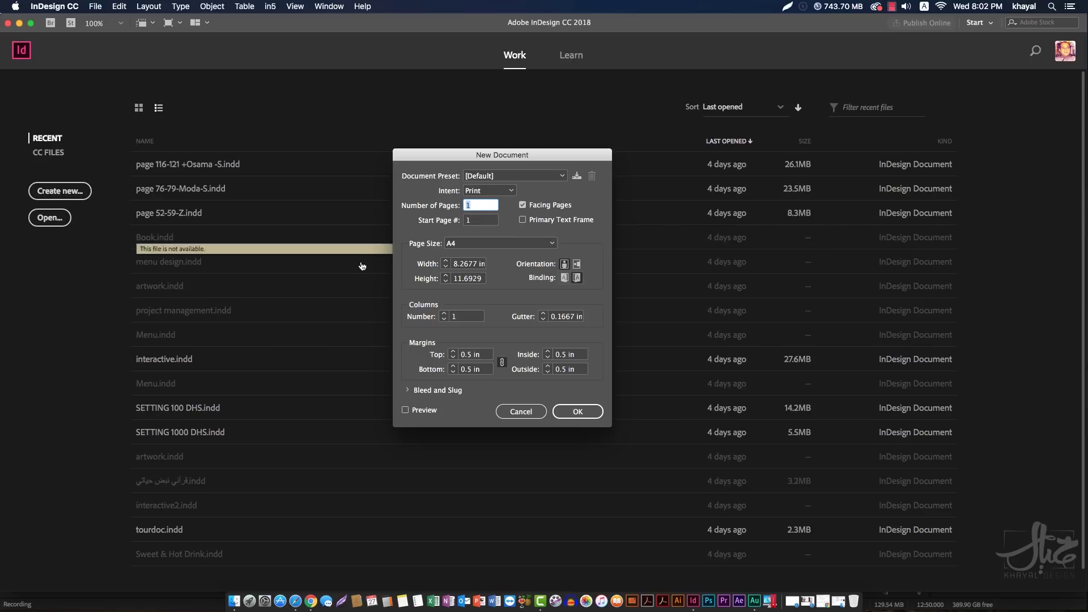
{"action": "left_click", "coordinate": [498, 192]}
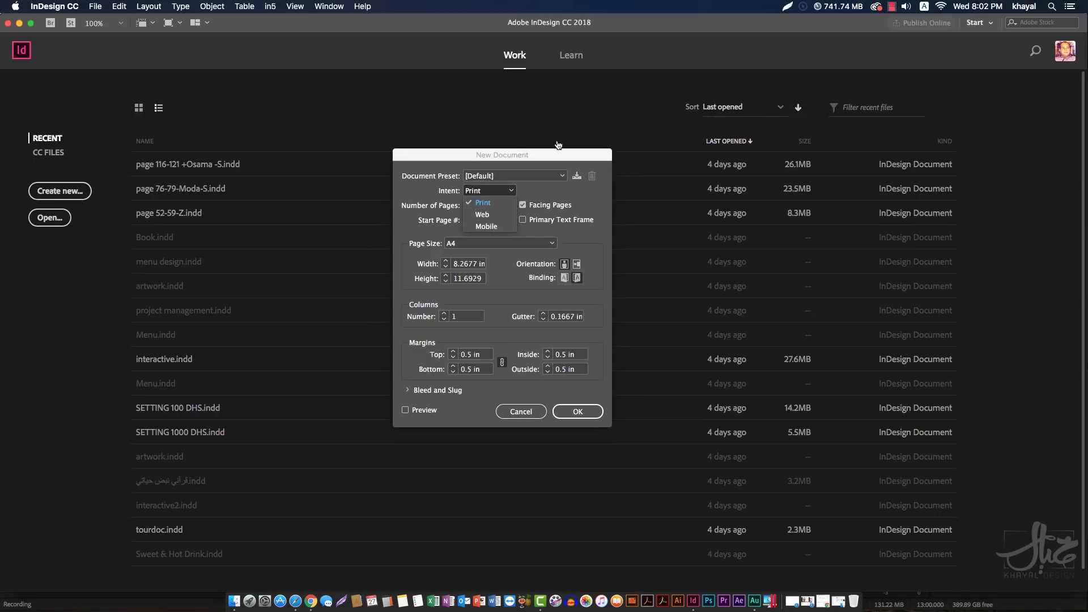
{"action": "left_click", "coordinate": [560, 158]}
{"action": "left_click", "coordinate": [510, 177]}
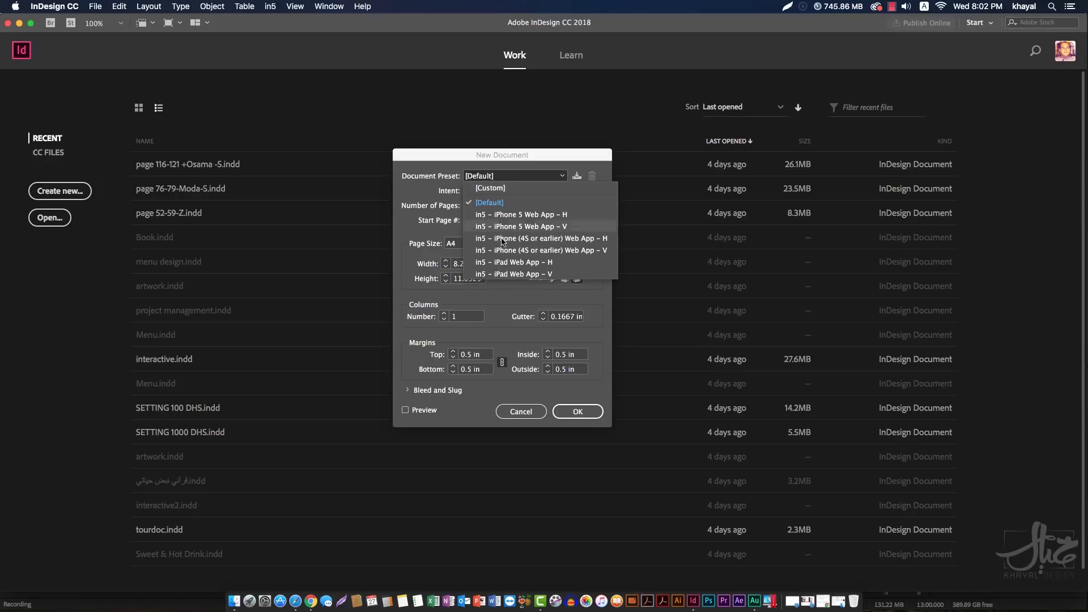
{"action": "left_click", "coordinate": [505, 181]}
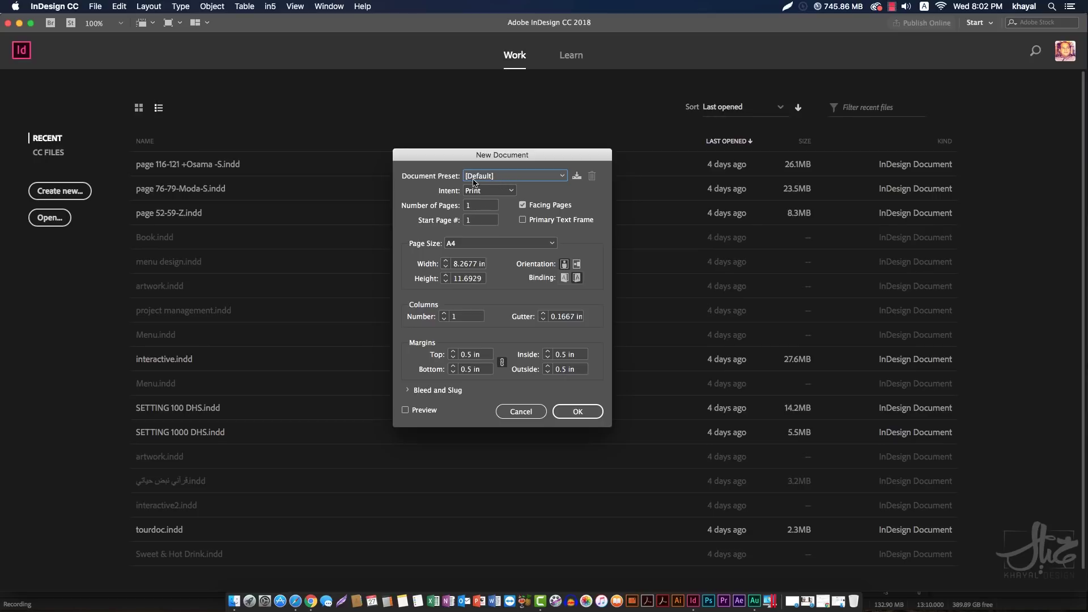
{"action": "left_click", "coordinate": [531, 176]}
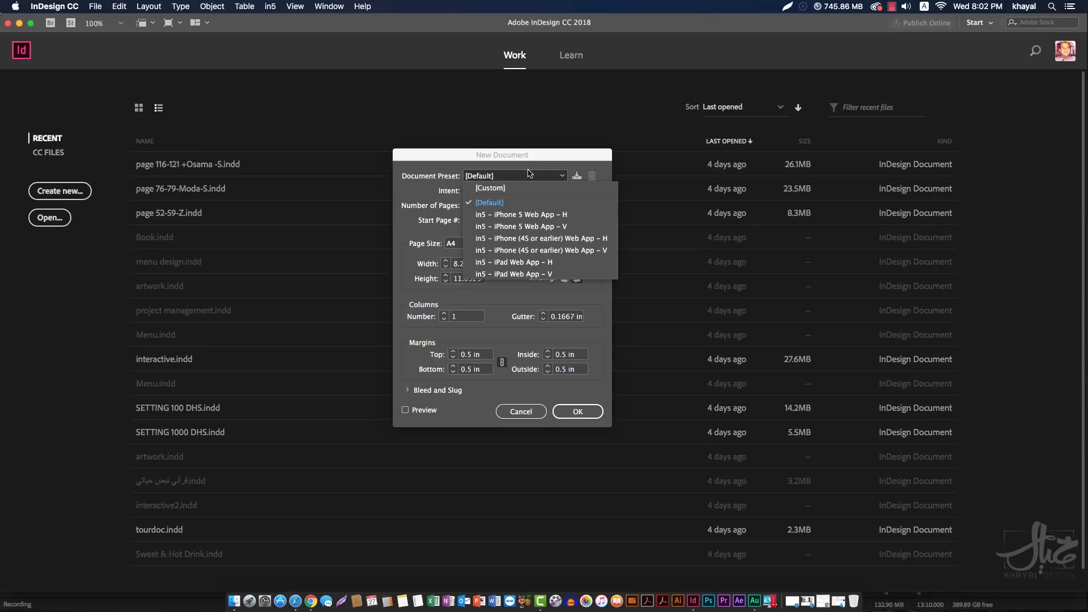
{"action": "left_click", "coordinate": [494, 202]}
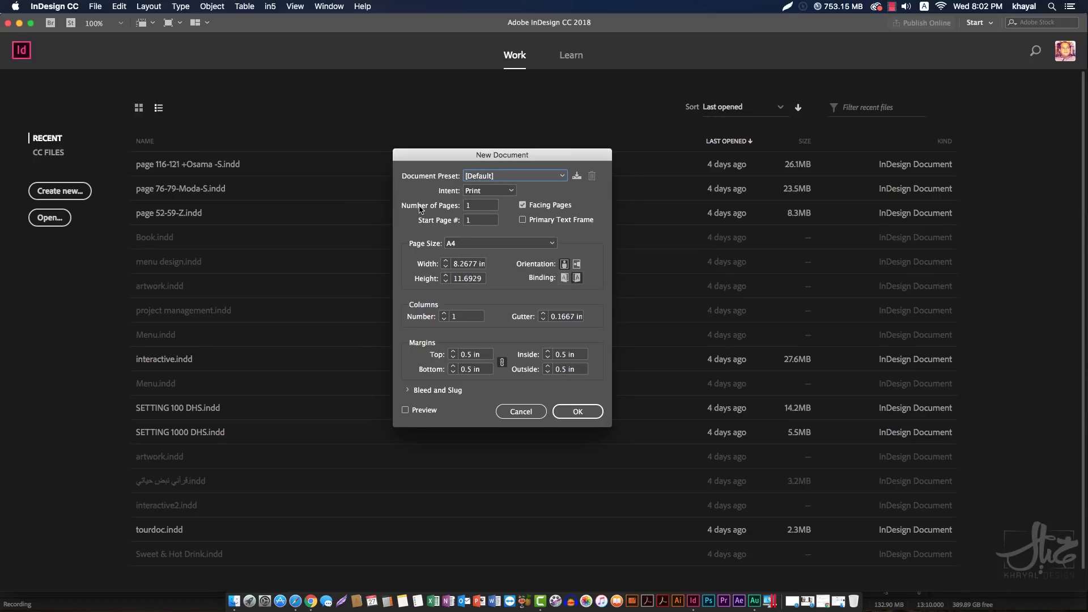
Set the number of pages to 12 and the start page number to 5
{"action": "double_click", "coordinate": [481, 205]}
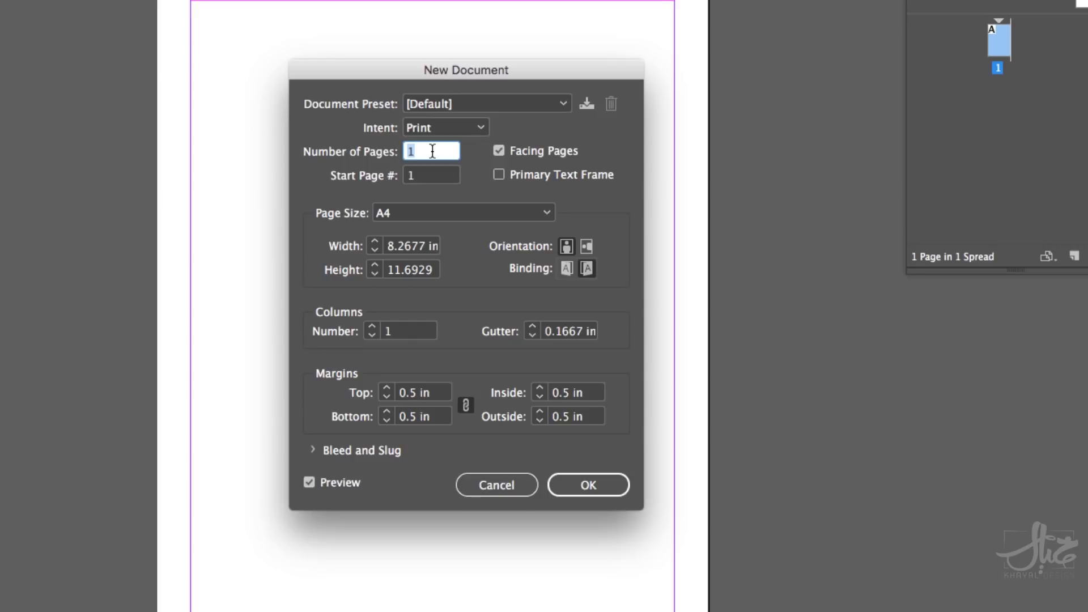
{"action": "type", "text": "12"}
{"action": "left_click", "coordinate": [433, 183]}
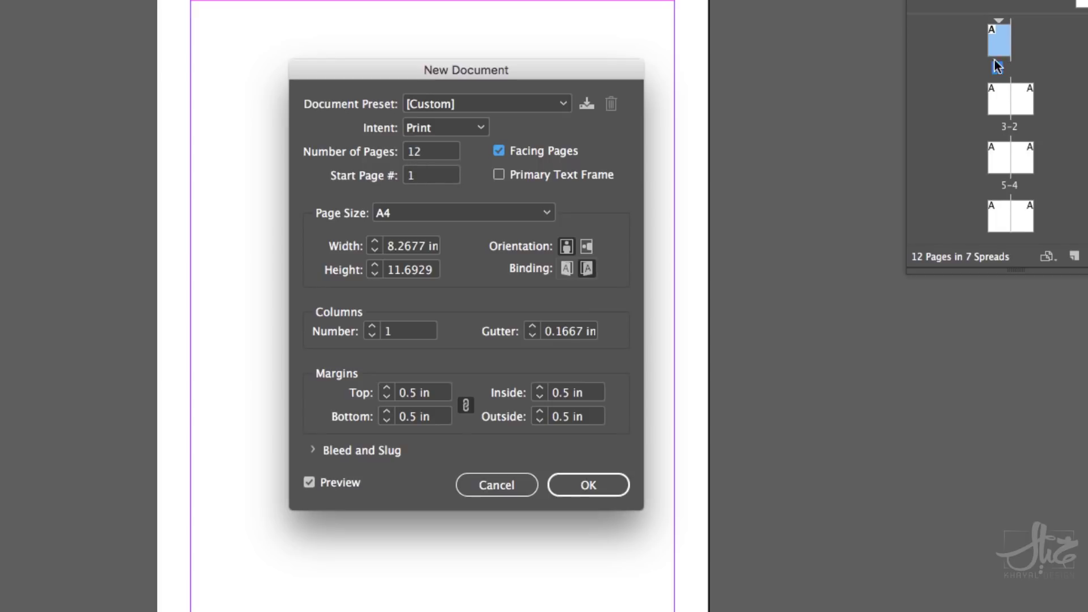
{"action": "double_click", "coordinate": [410, 176]}
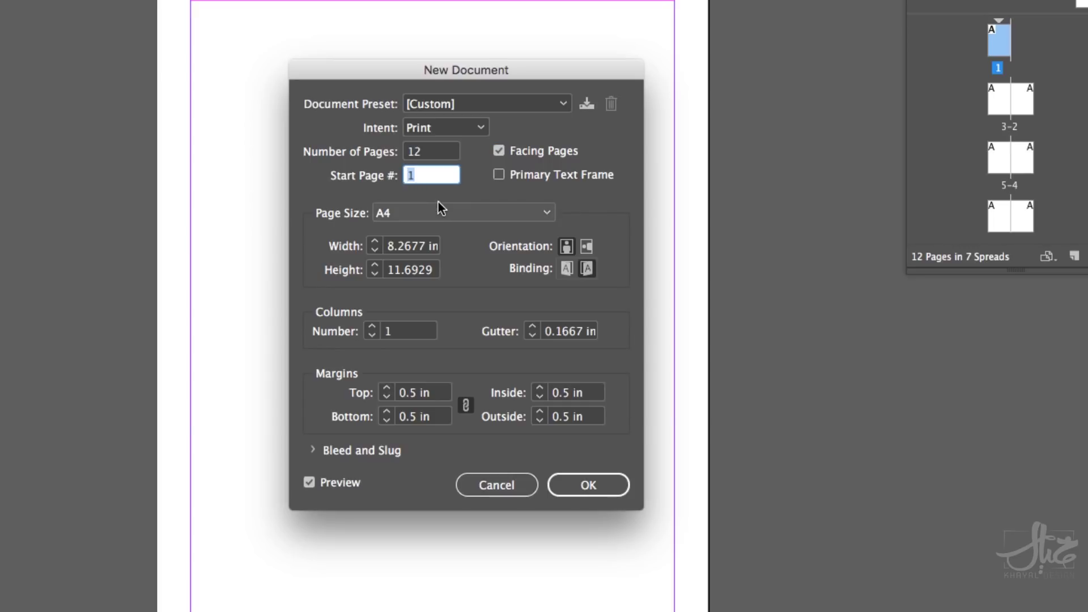
{"action": "type", "text": "5"}
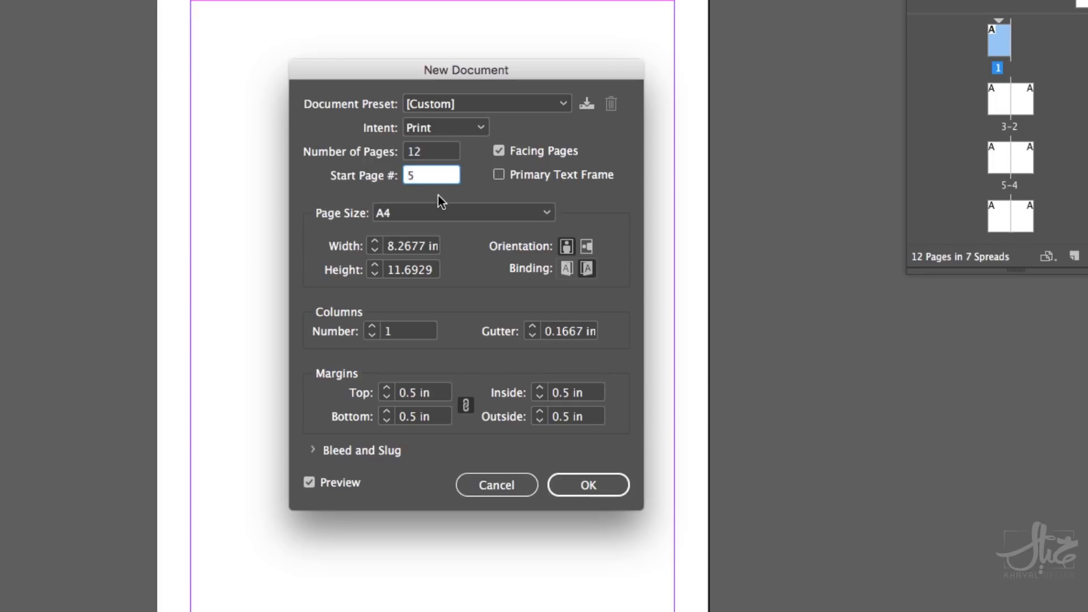
{"action": "key", "text": "Tab"}
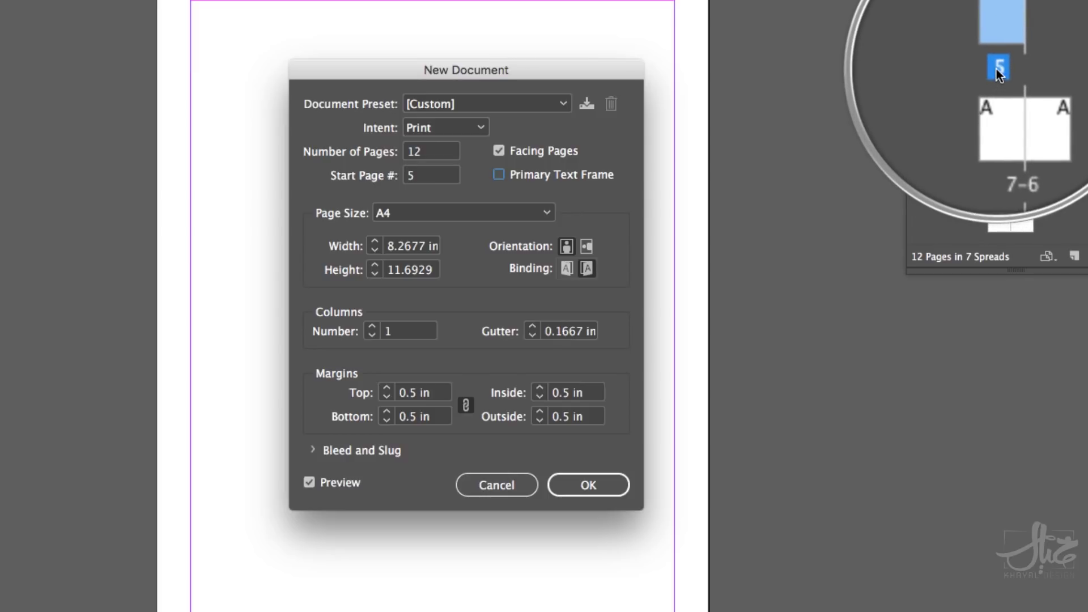
{"action": "left_click", "coordinate": [416, 178]}
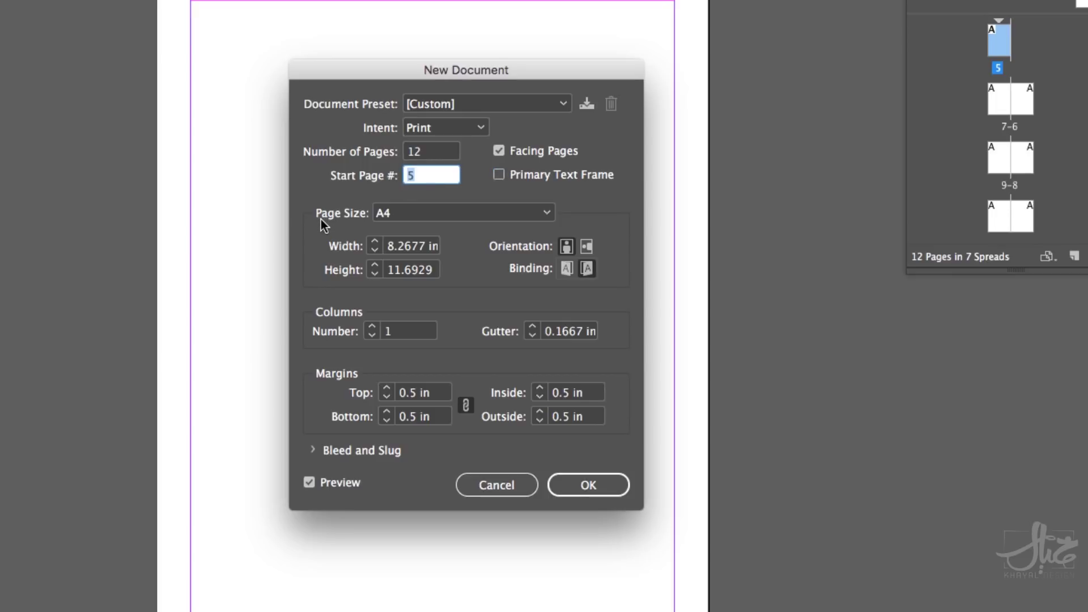
Review the available page sizes for the Print intent, keeping A4 as the page size
{"action": "left_click", "coordinate": [449, 215]}
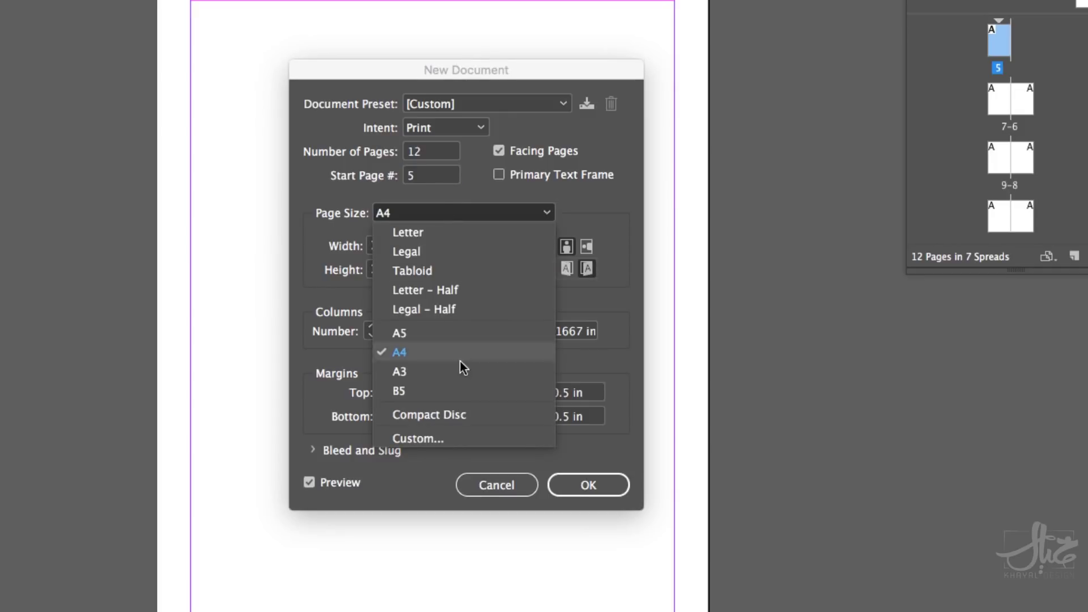
{"action": "left_click", "coordinate": [479, 130]}
{"action": "left_click", "coordinate": [448, 143]}
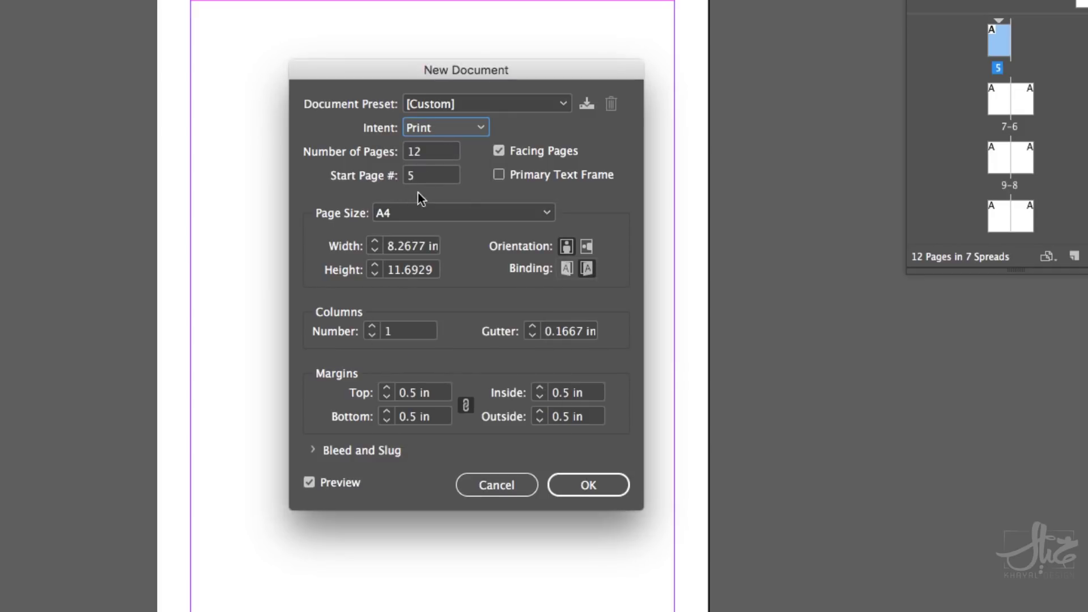
{"action": "left_click", "coordinate": [405, 214]}
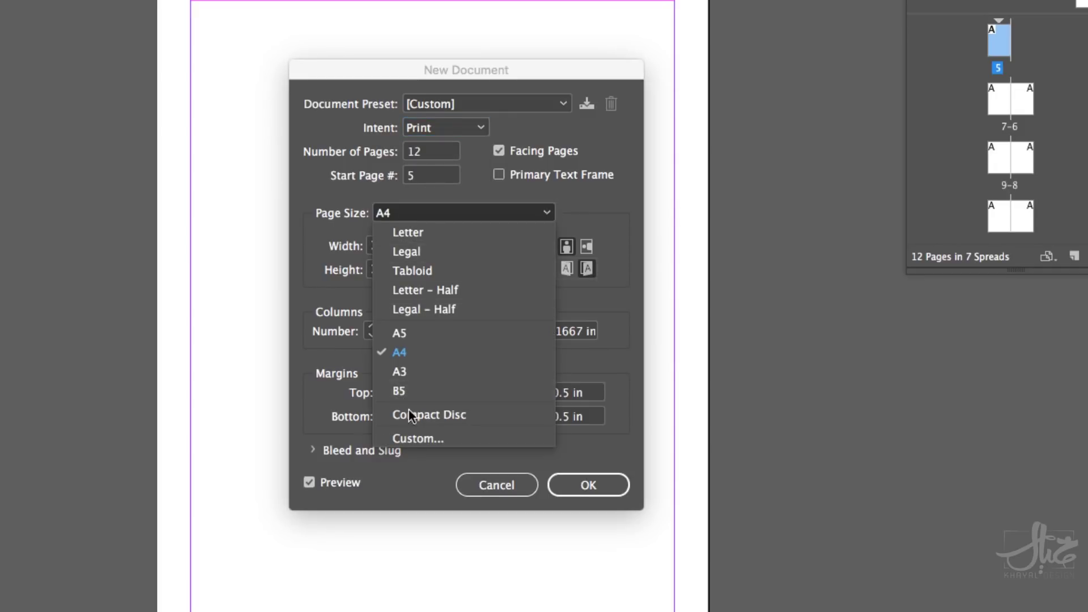
{"action": "left_click", "coordinate": [415, 349]}
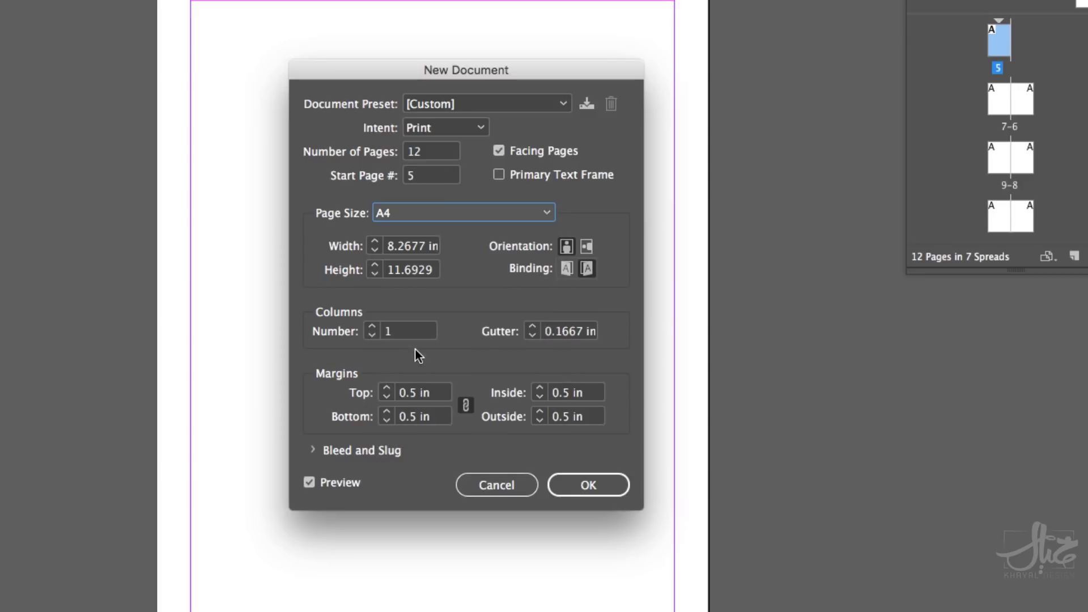
Examine the units of the page width and height for the A4 page, and discard the new document
{"action": "left_click", "coordinate": [399, 248]}
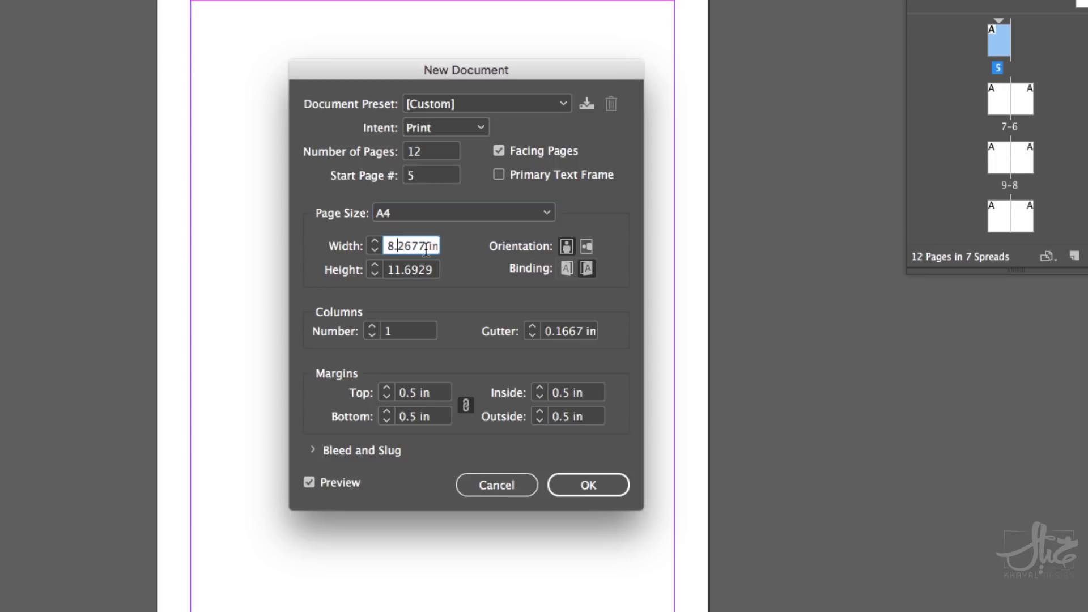
{"action": "left_click_drag", "start_coordinate": [426, 248], "coordinate": [387, 248]}
{"action": "left_click", "coordinate": [406, 271]}
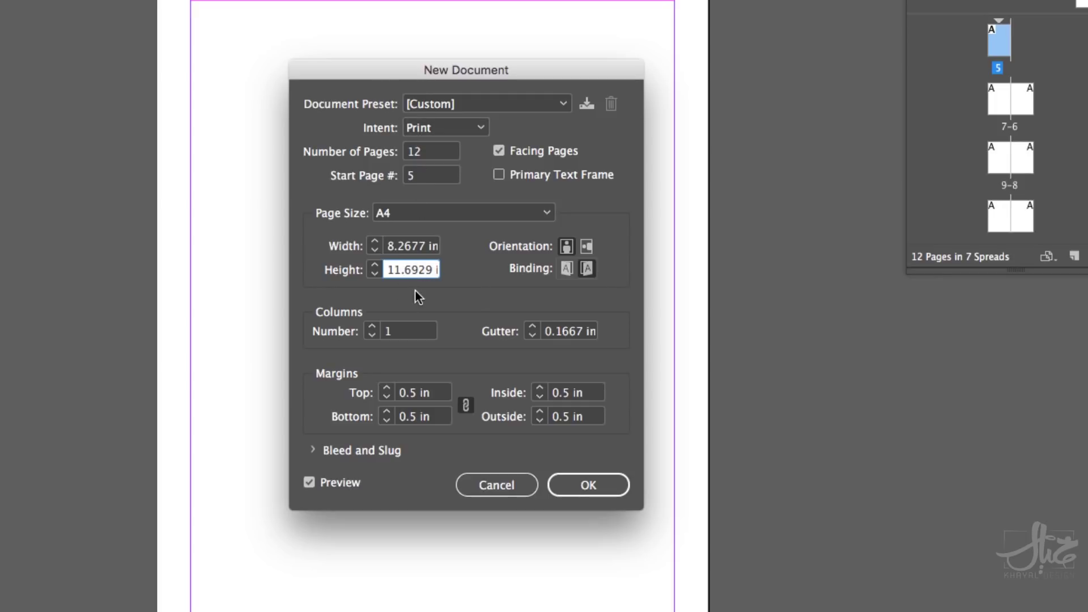
{"action": "key", "text": "shift+Tab"}
{"action": "double_click", "coordinate": [431, 250]}
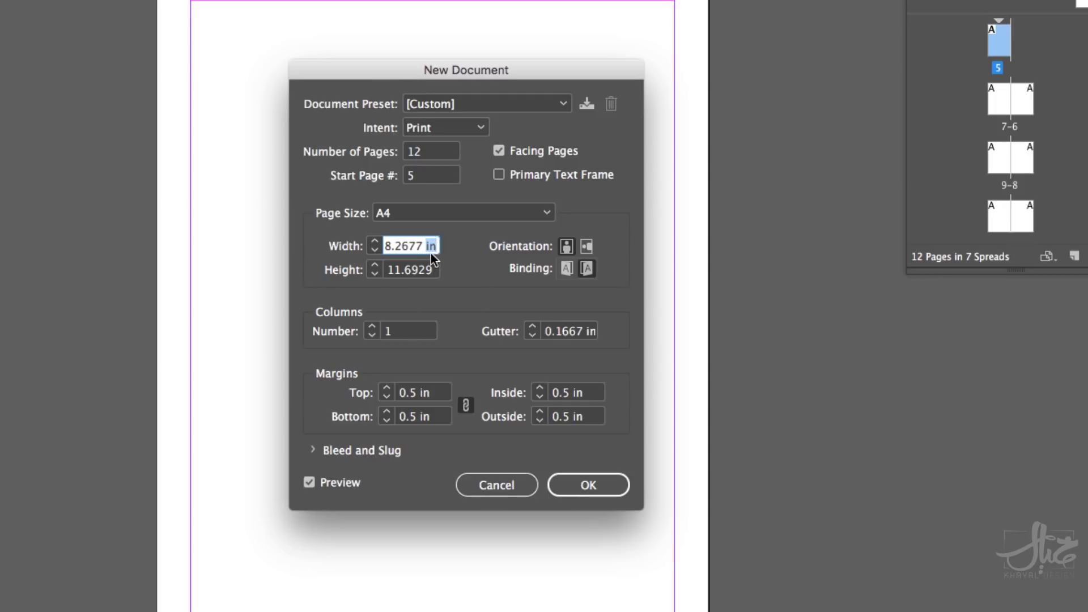
{"action": "key", "text": "Tab"}
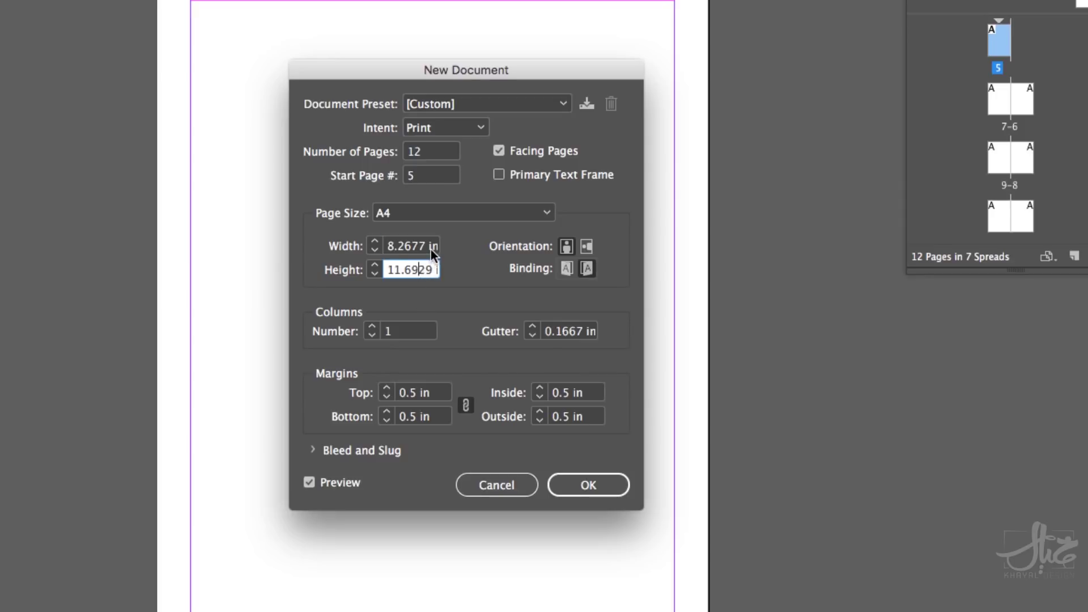
{"action": "left_click", "coordinate": [431, 248]}
{"action": "double_click", "coordinate": [431, 247]}
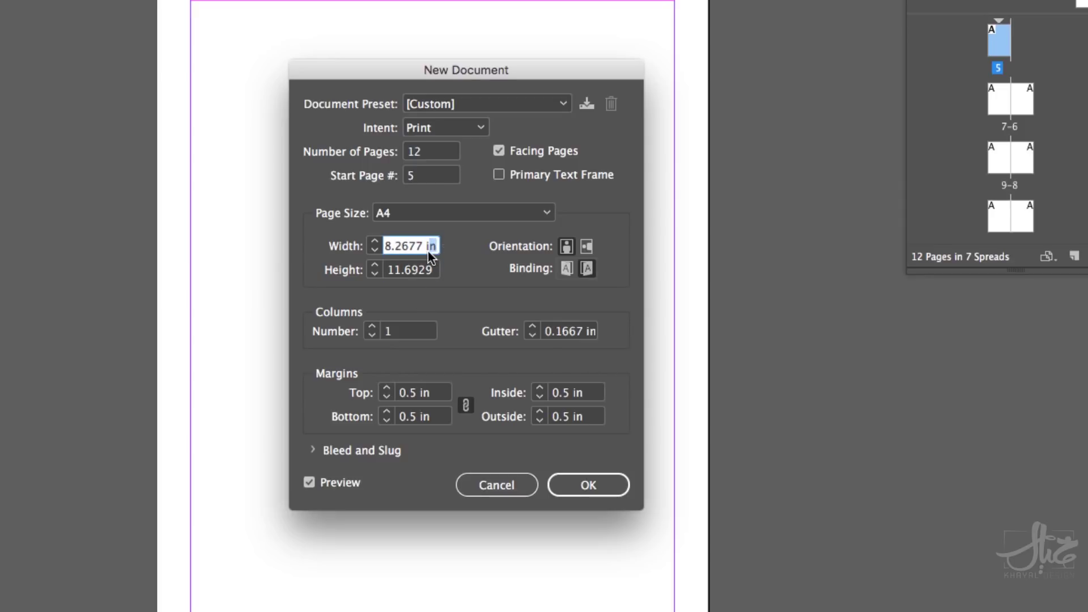
{"action": "left_click", "coordinate": [408, 247]}
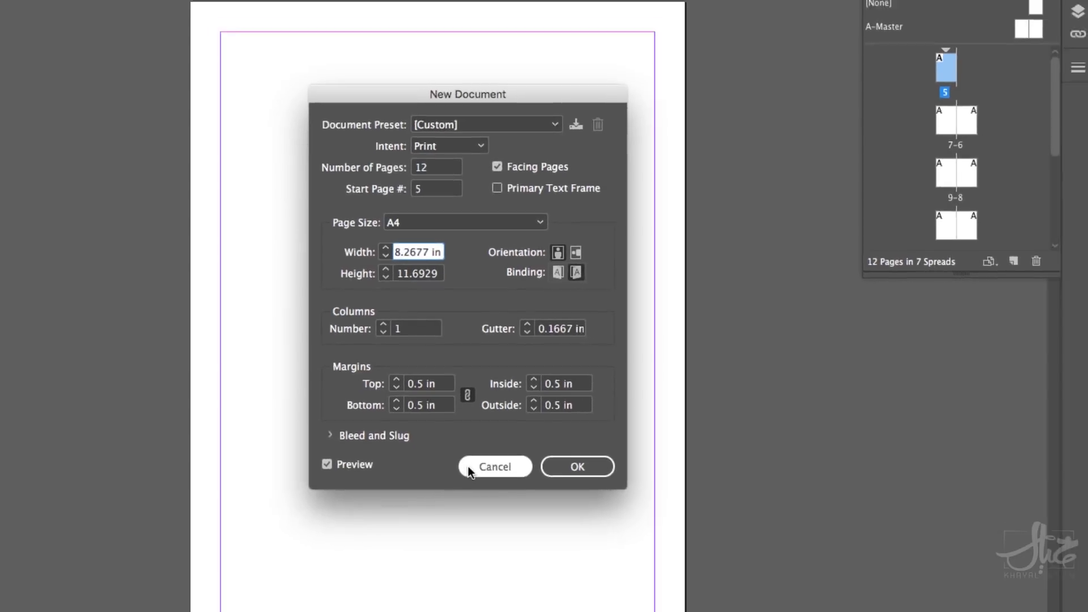
{"action": "left_click", "coordinate": [487, 486]}
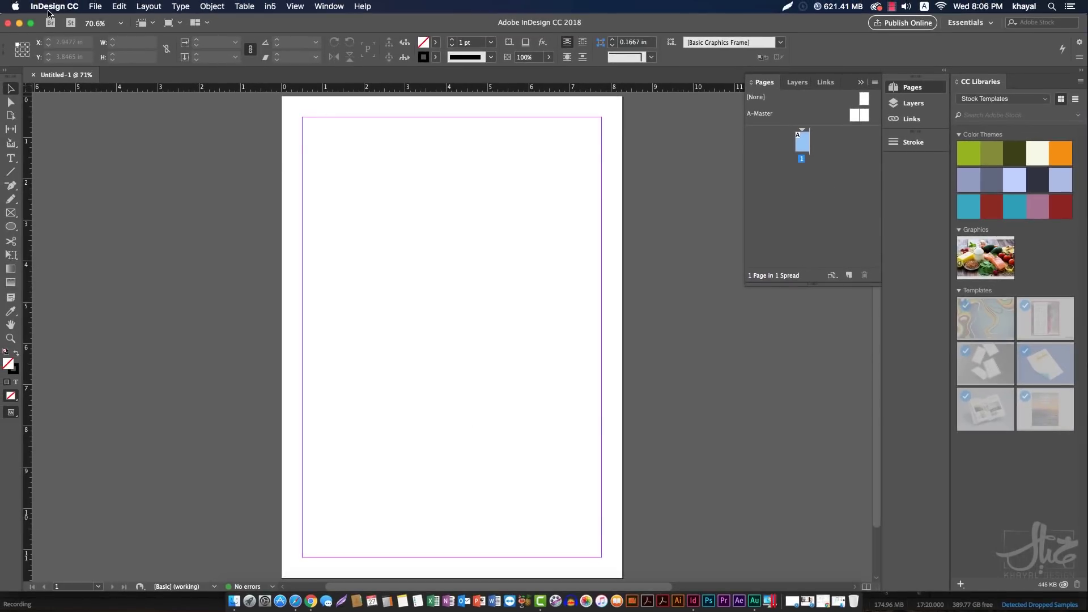
Set the horizontal and vertical ruler units to Centimeters in the Units & Increments preferences
{"action": "left_click", "coordinate": [49, 8]}
{"action": "mouse_move", "coordinate": [59, 31]}
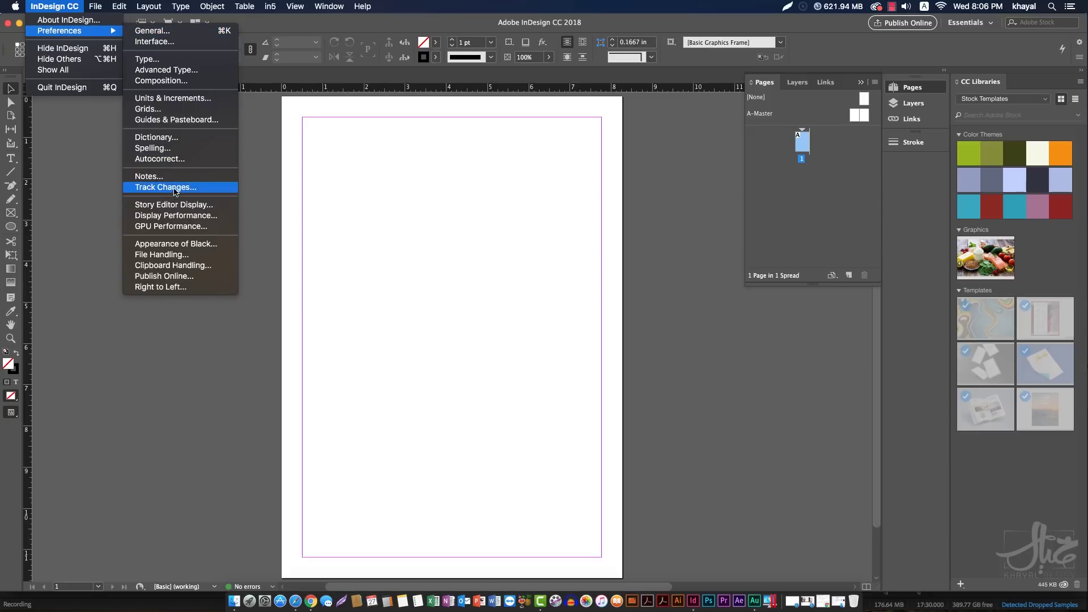
{"action": "left_click", "coordinate": [182, 100]}
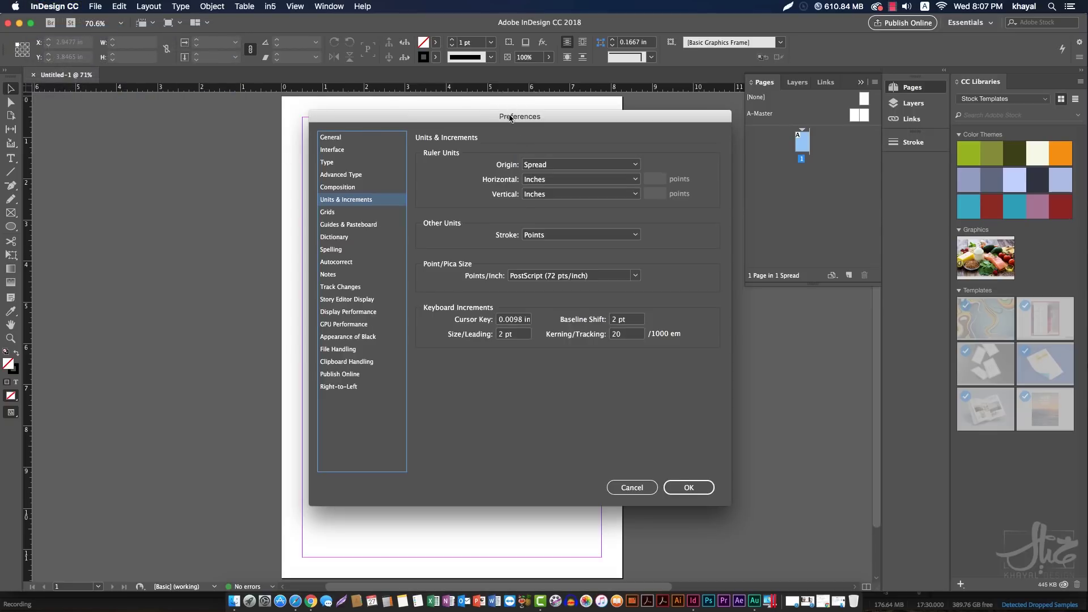
{"action": "left_click_drag", "start_coordinate": [511, 118], "coordinate": [444, 124]}
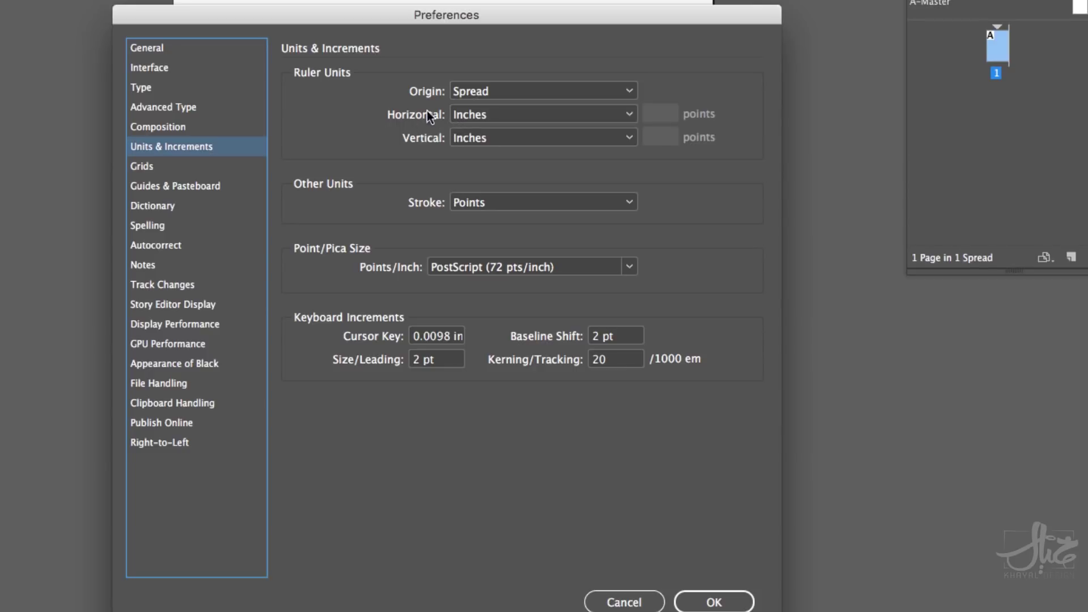
{"action": "left_click", "coordinate": [515, 115]}
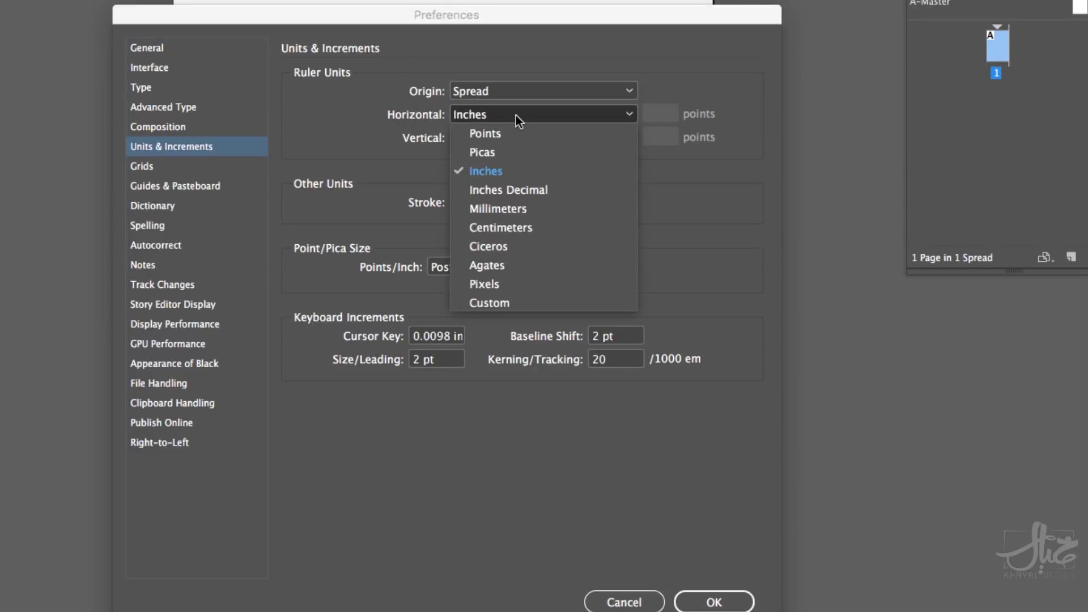
{"action": "left_click", "coordinate": [499, 228]}
{"action": "left_click", "coordinate": [488, 137]}
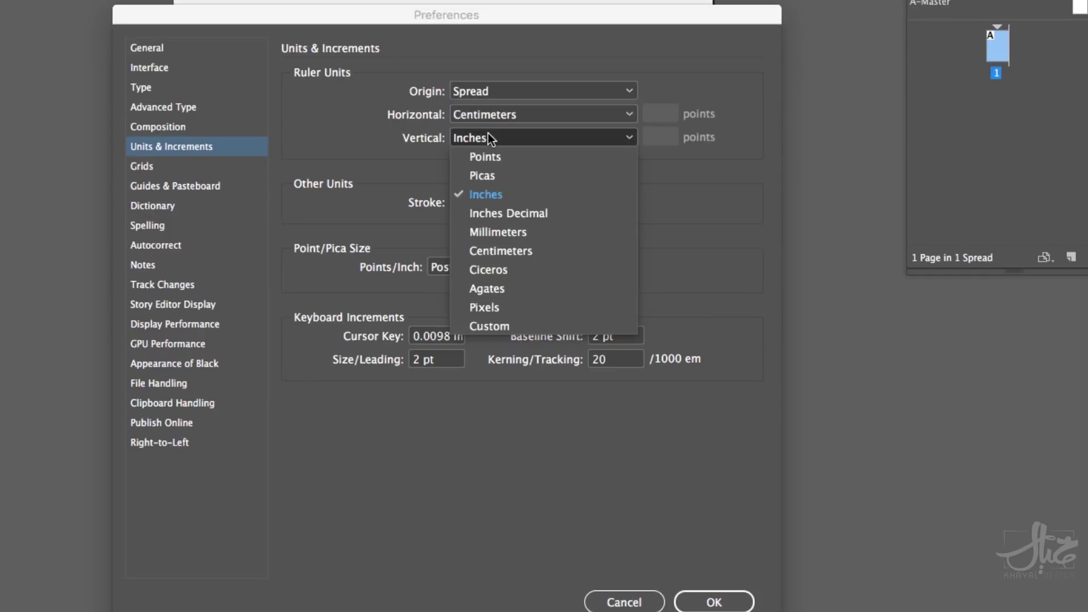
{"action": "left_click", "coordinate": [492, 250]}
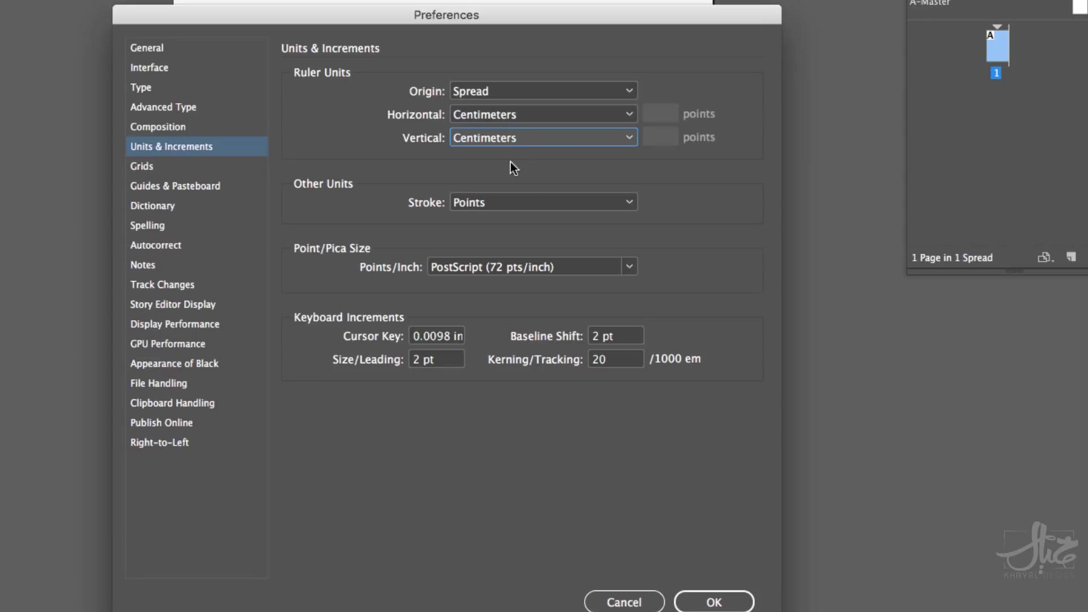
{"action": "left_click", "coordinate": [709, 601]}
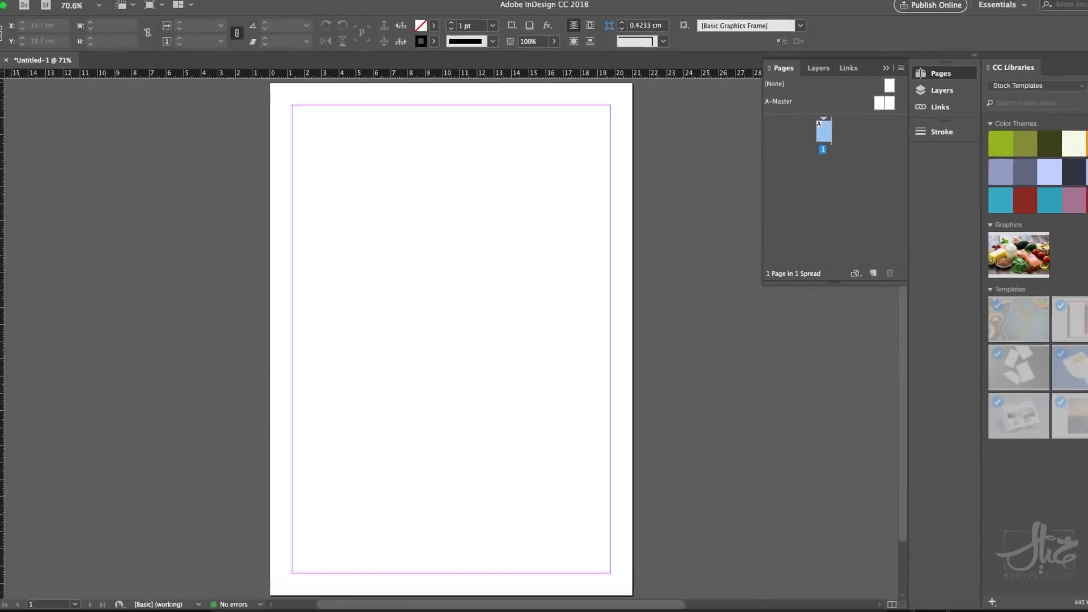
Start a new document and check the units of the A4 page's width and height
{"action": "left_click", "coordinate": [95, 6]}
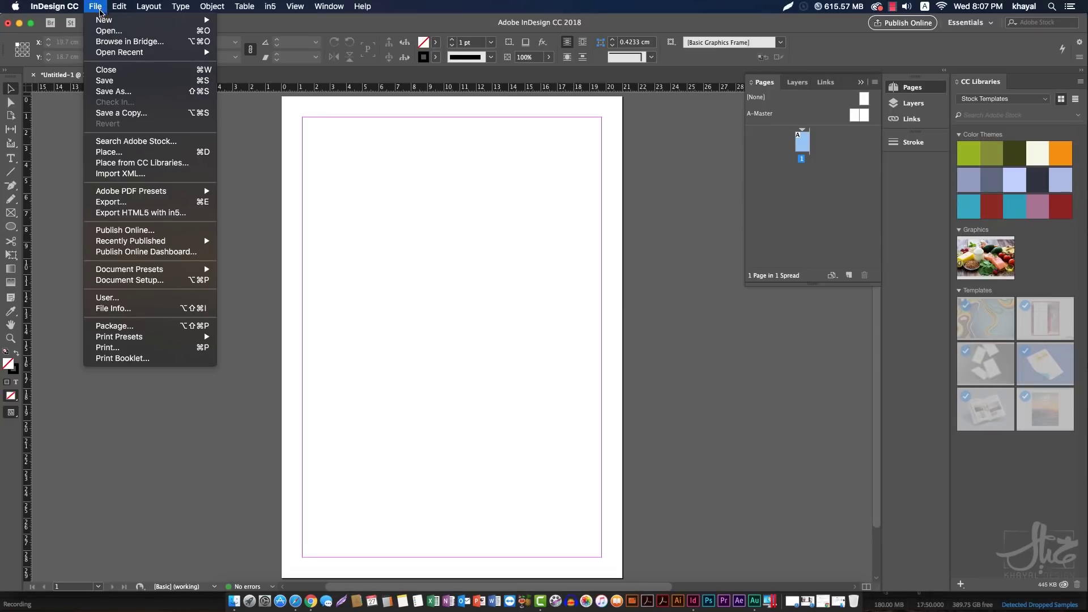
{"action": "mouse_move", "coordinate": [114, 20]}
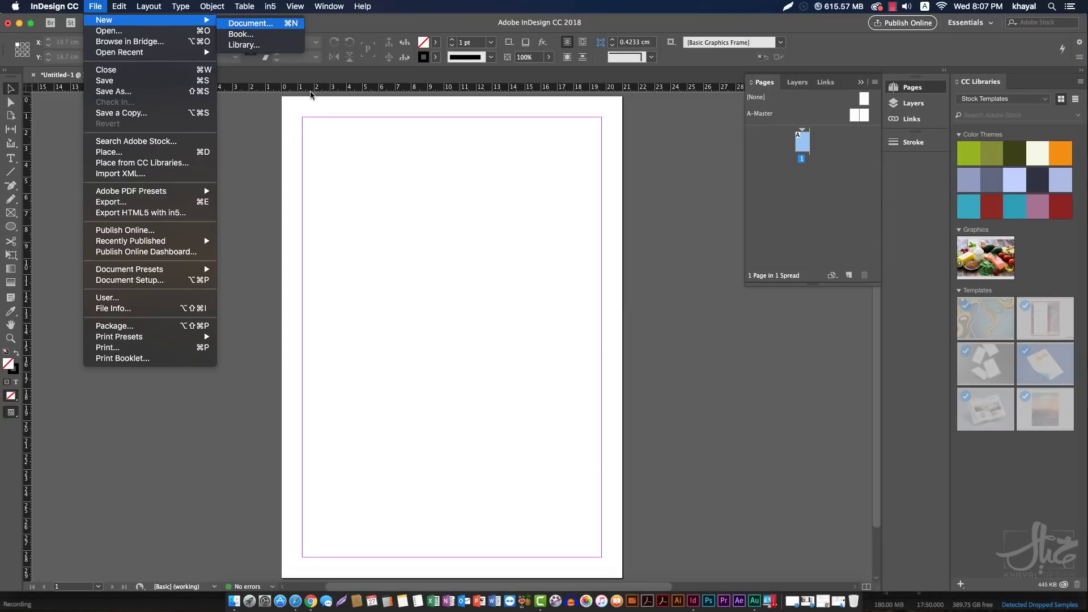
{"action": "left_click", "coordinate": [234, 24]}
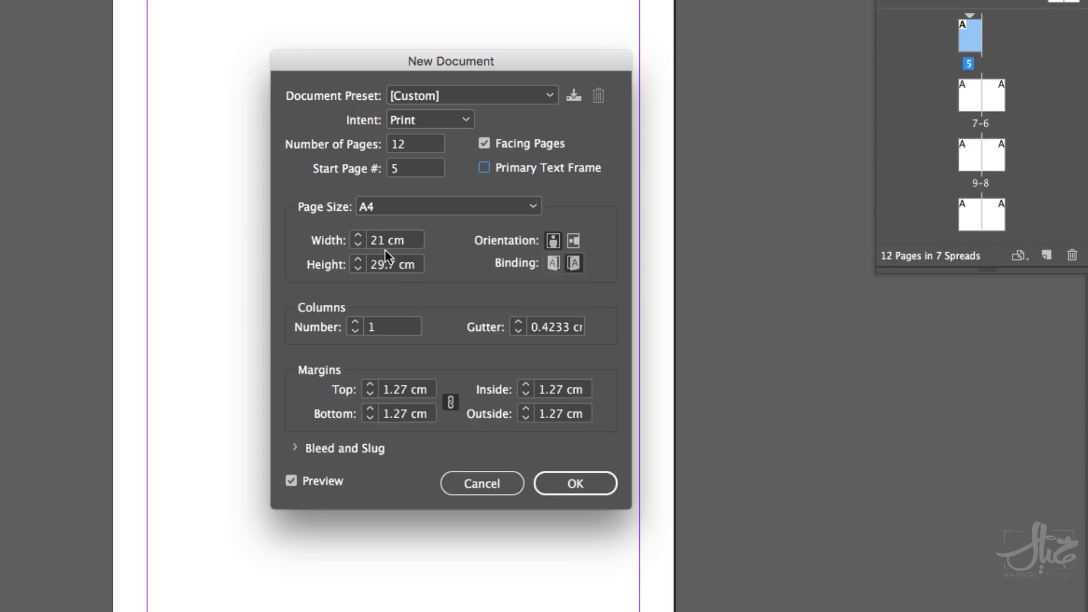
{"action": "double_click", "coordinate": [365, 239]}
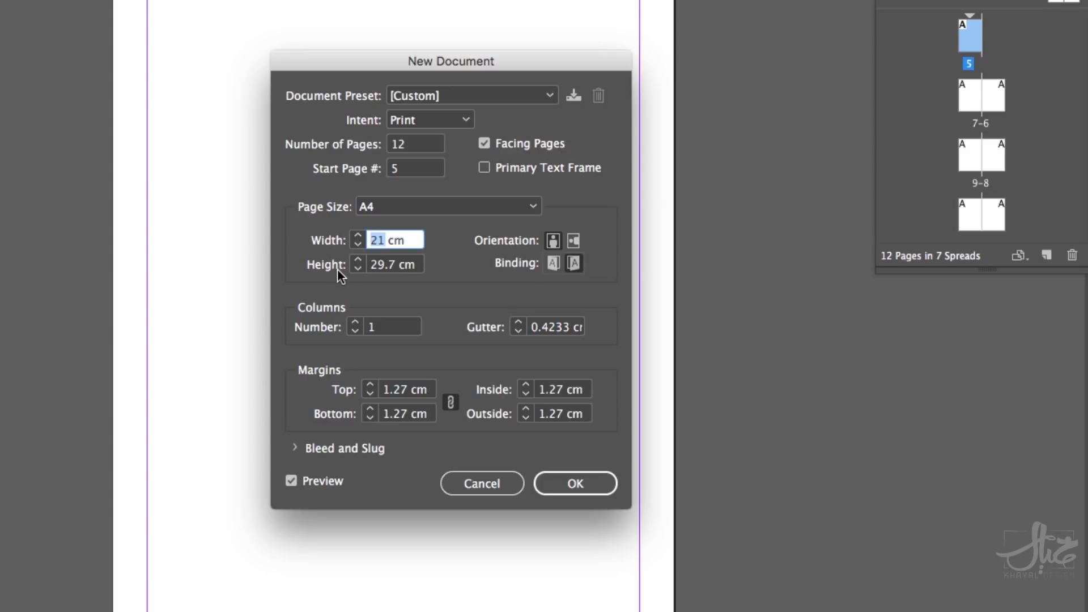
Try the landscape orientation for the A4 page and return to portrait
{"action": "left_click", "coordinate": [557, 244]}
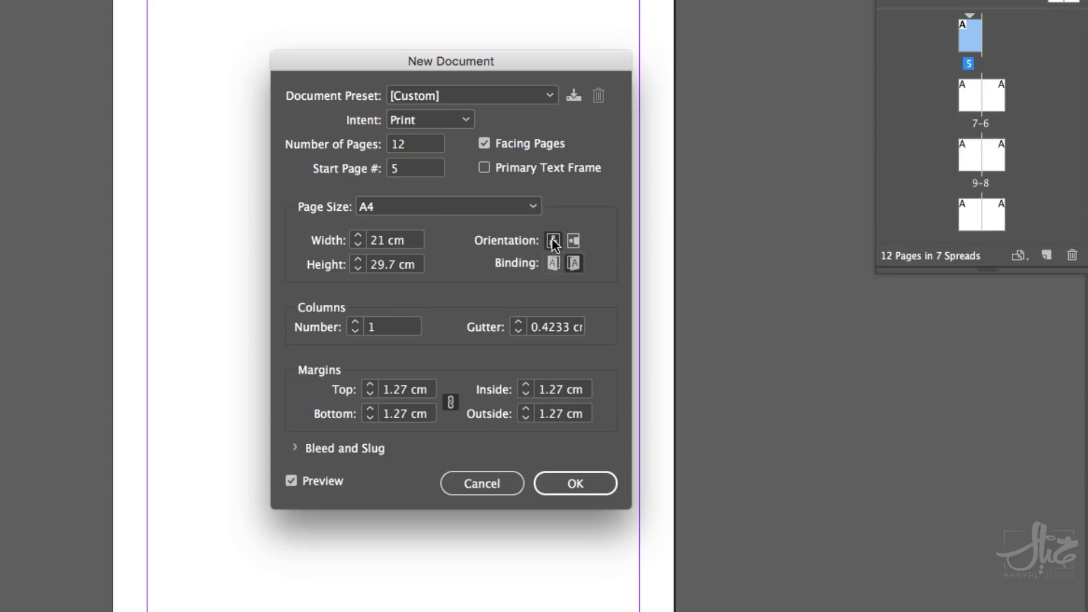
{"action": "left_click", "coordinate": [573, 242]}
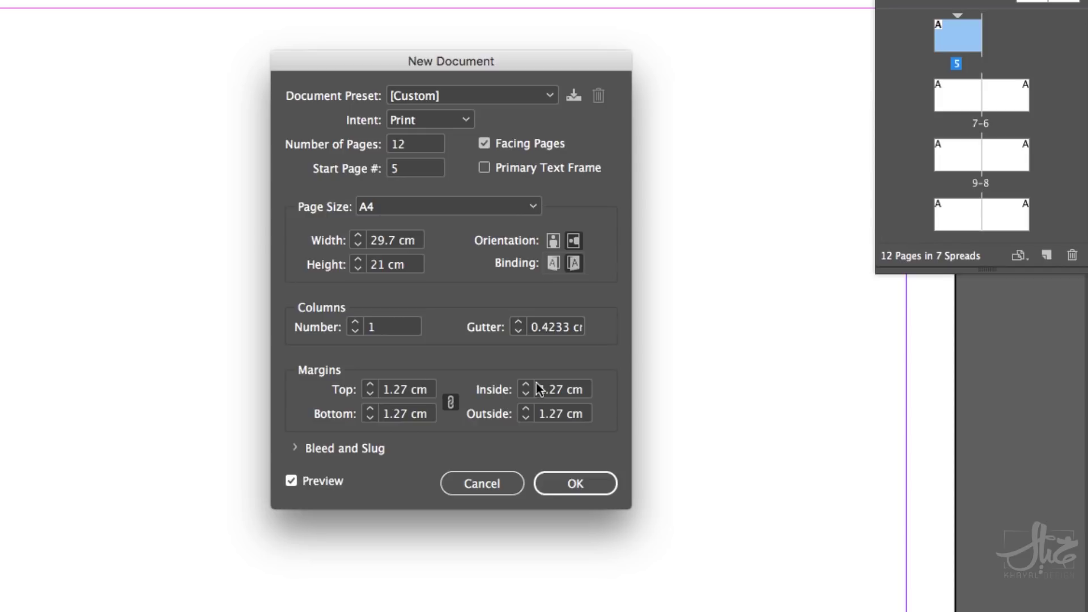
{"action": "left_click", "coordinate": [555, 240]}
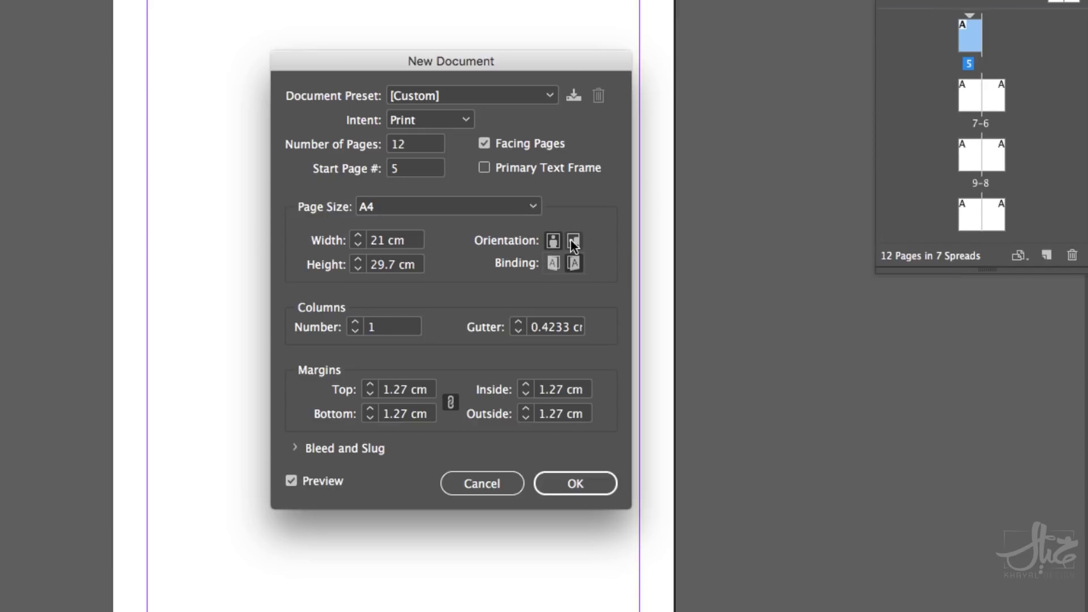
{"action": "left_click", "coordinate": [571, 241]}
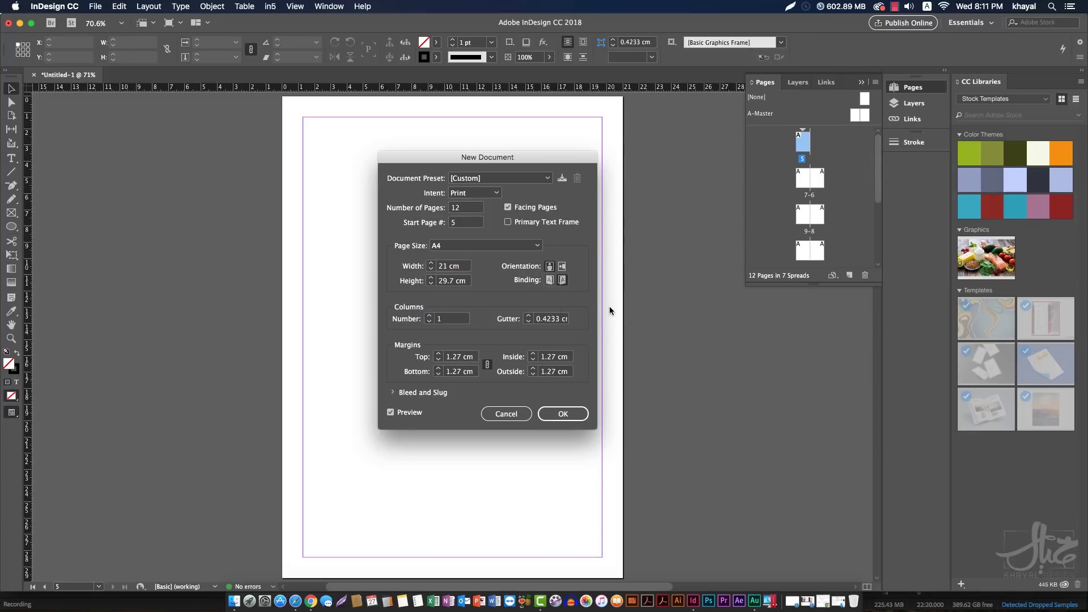
Check the app language in the Adobe Creative Cloud app's preferences, and return to InDesign's New Document dialog
{"action": "left_click", "coordinate": [879, 7]}
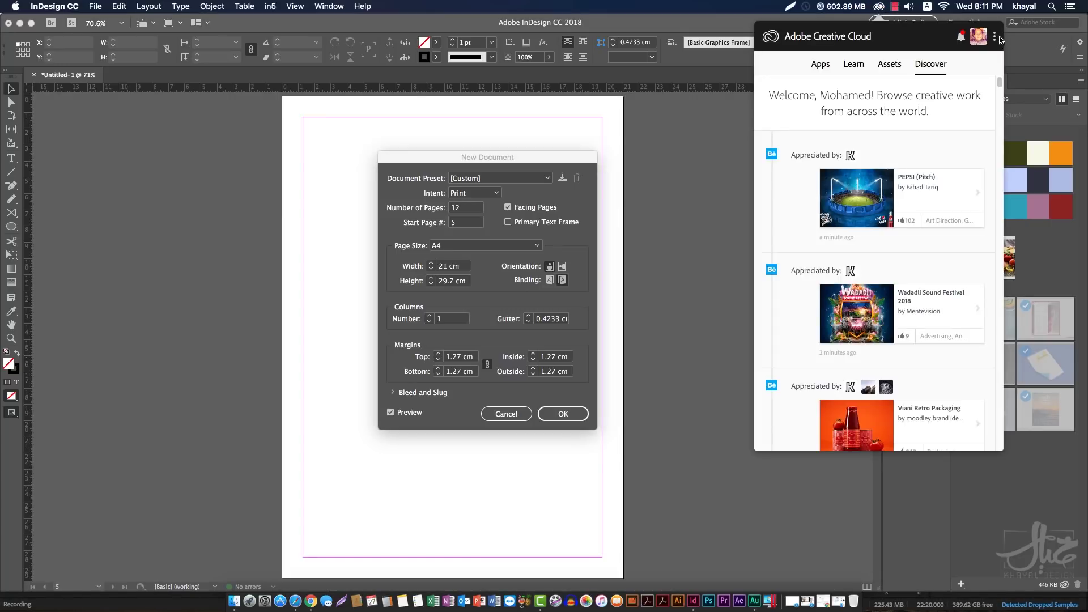
{"action": "left_click", "coordinate": [994, 39]}
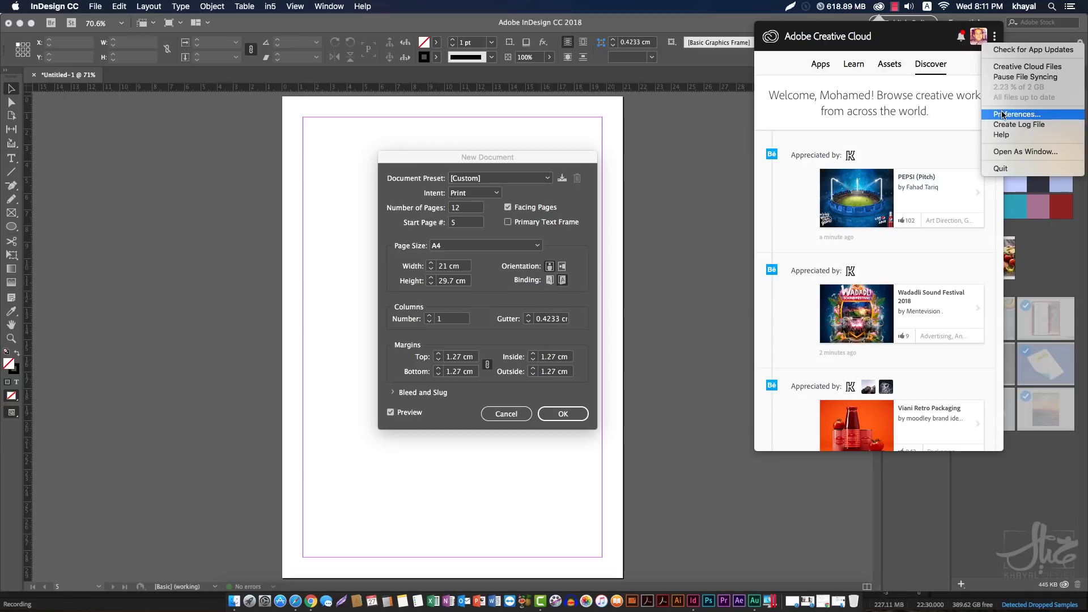
{"action": "left_click", "coordinate": [1003, 114]}
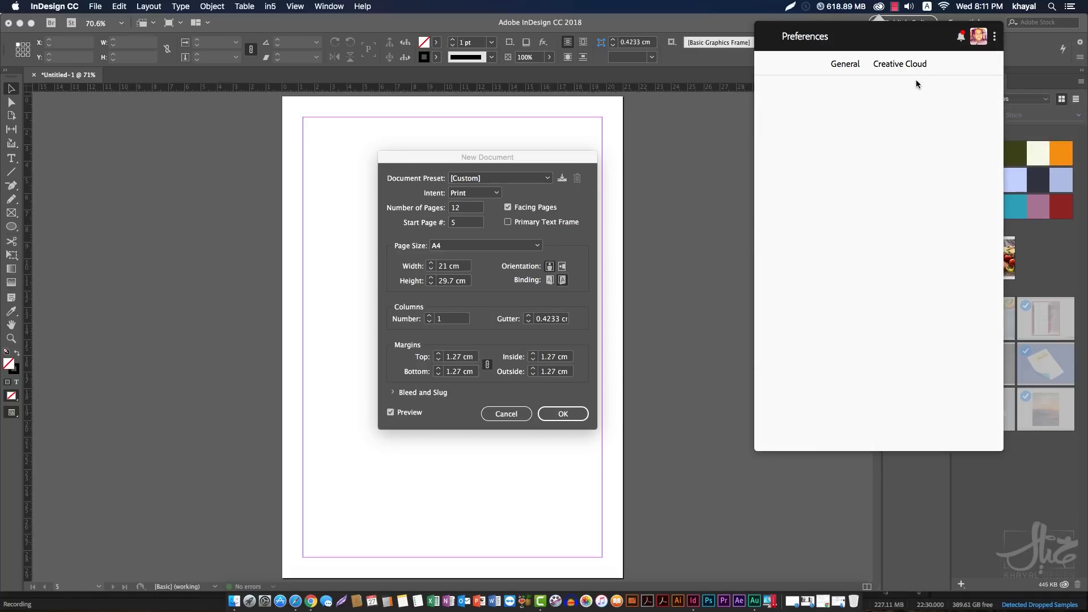
{"action": "left_click", "coordinate": [889, 68]}
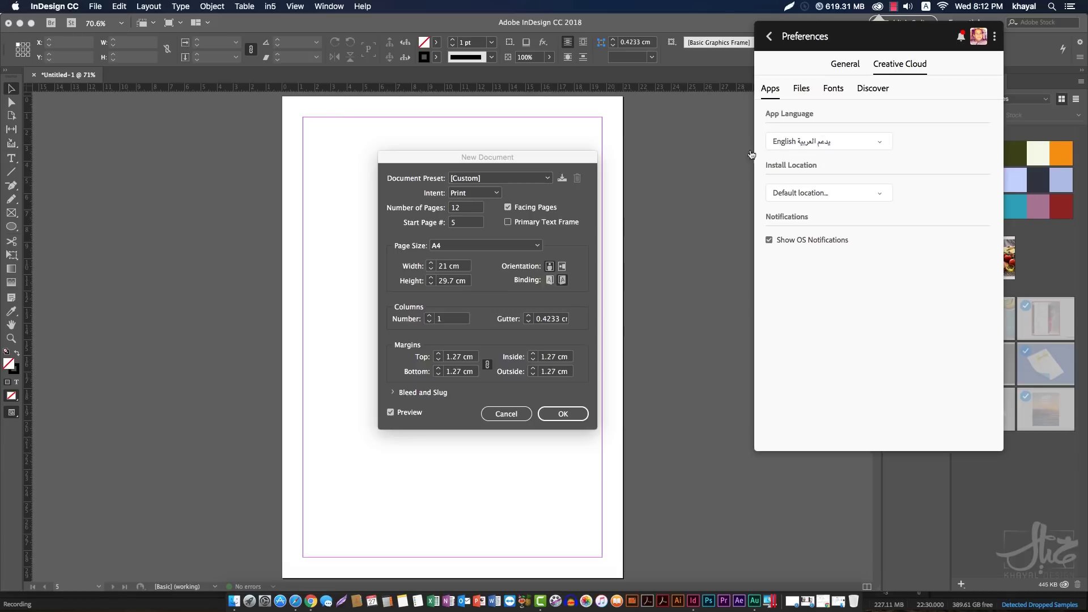
{"action": "left_click", "coordinate": [769, 38]}
{"action": "left_click", "coordinate": [531, 160]}
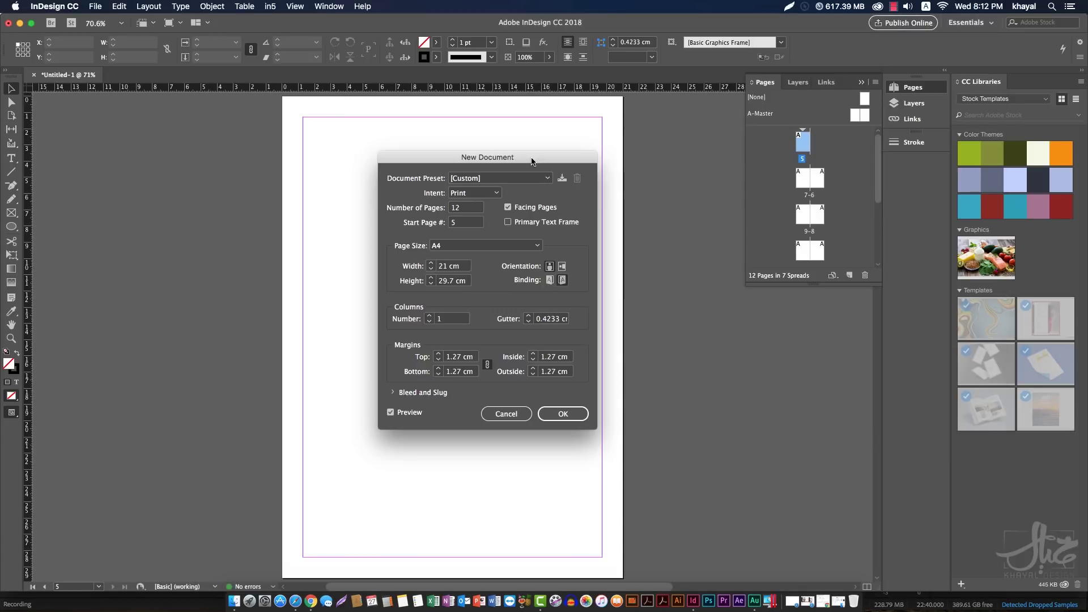
Move the New Document dialog off the page, try 5 and 3 columns, and return to a single column
{"action": "left_click_drag", "start_coordinate": [532, 160], "coordinate": [523, 160]}
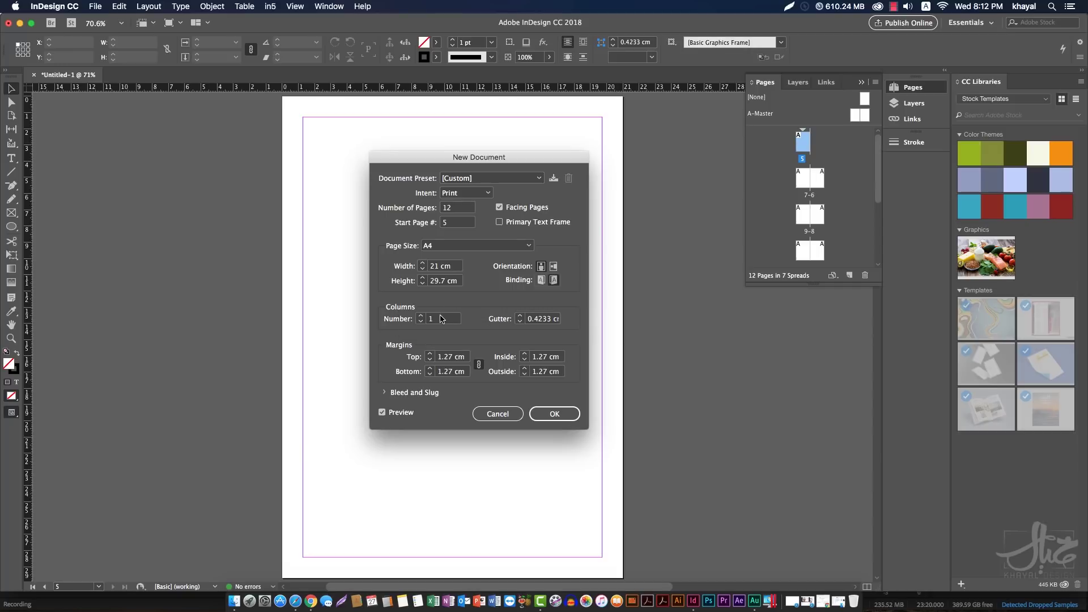
{"action": "left_click_drag", "start_coordinate": [451, 161], "coordinate": [735, 142]}
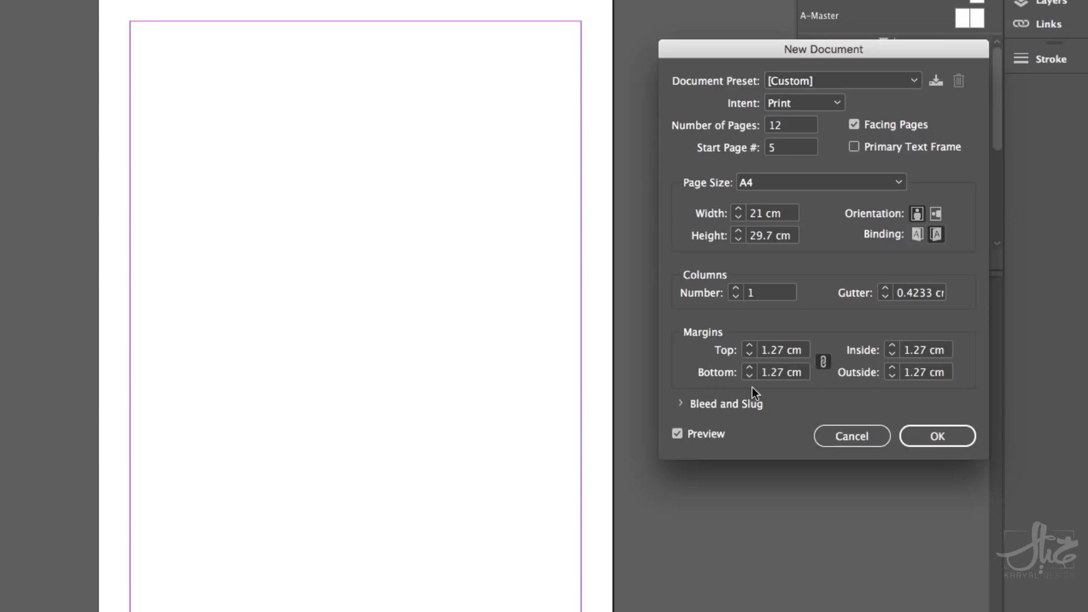
{"action": "left_click", "coordinate": [735, 289]}
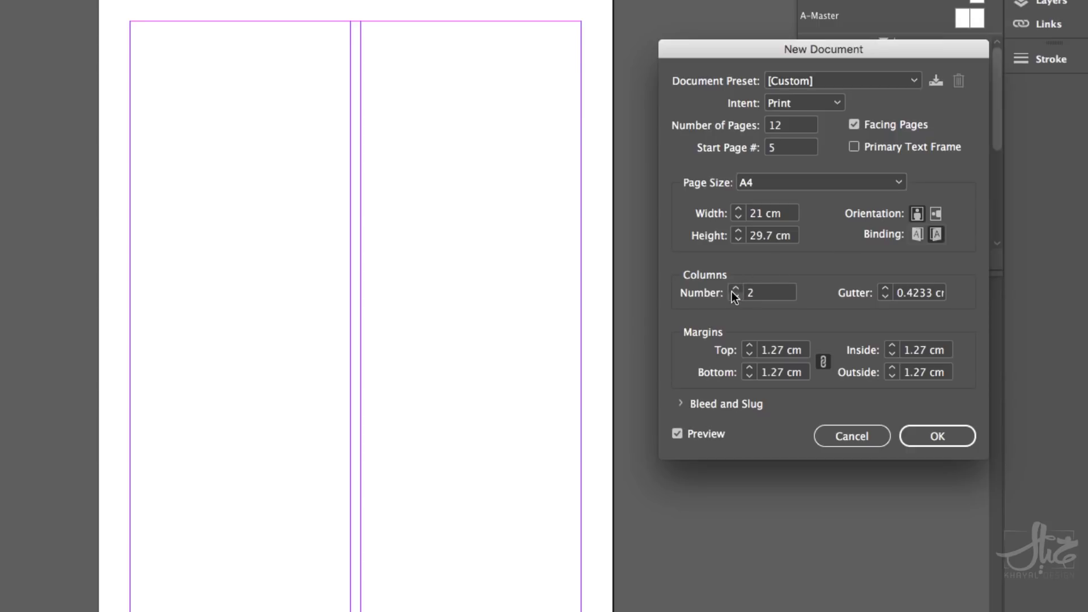
{"action": "left_click", "coordinate": [735, 289]}
{"action": "left_click", "coordinate": [735, 288]}
{"action": "left_click", "coordinate": [735, 289]}
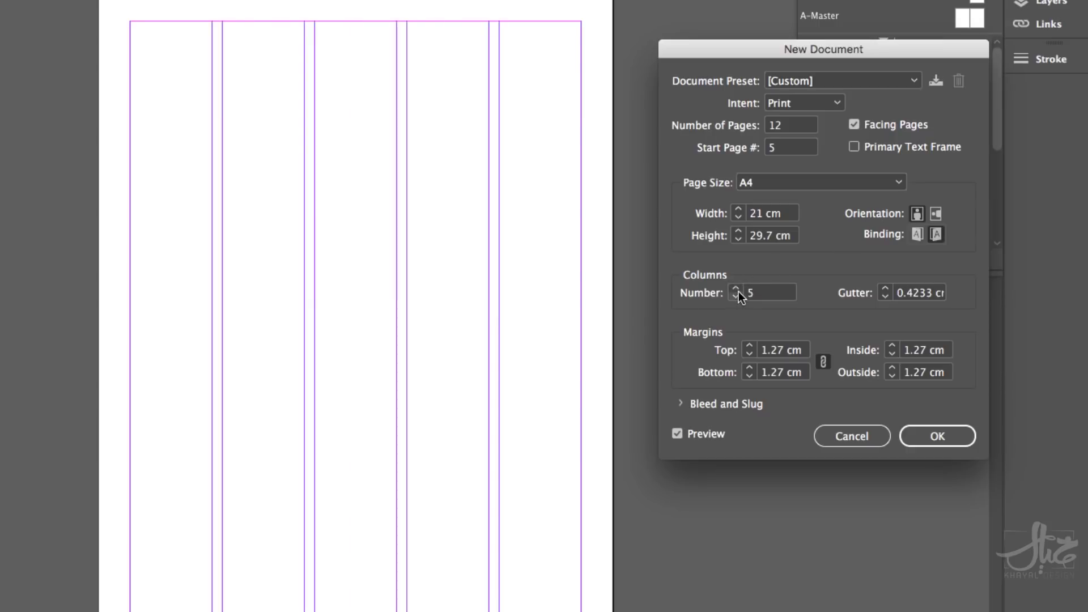
{"action": "left_click", "coordinate": [737, 296]}
{"action": "left_click", "coordinate": [737, 296]}
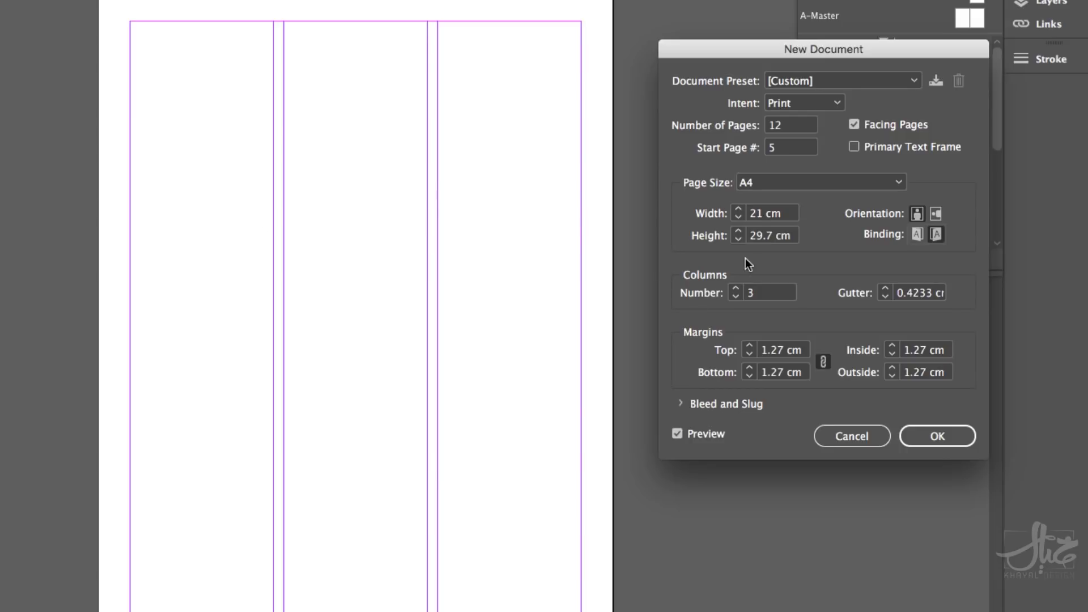
{"action": "left_click", "coordinate": [736, 297]}
{"action": "left_click", "coordinate": [736, 297]}
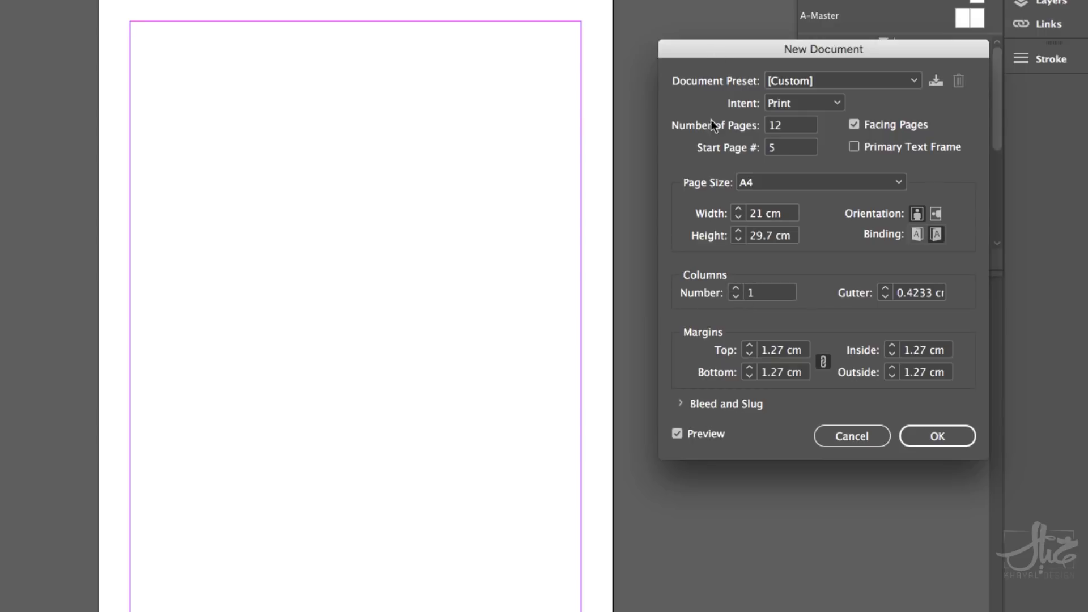
Set the number of columns to 3 and move the dialog slightly closer to the page preview
{"action": "left_click", "coordinate": [739, 287]}
{"action": "left_click", "coordinate": [739, 286]}
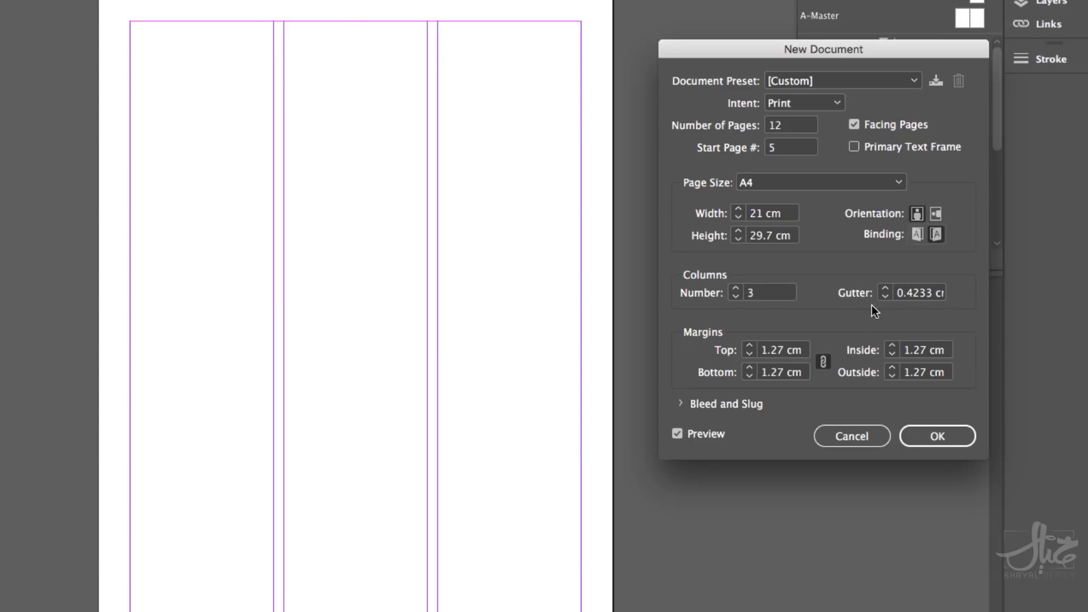
{"action": "left_click_drag", "start_coordinate": [784, 50], "coordinate": [737, 62]}
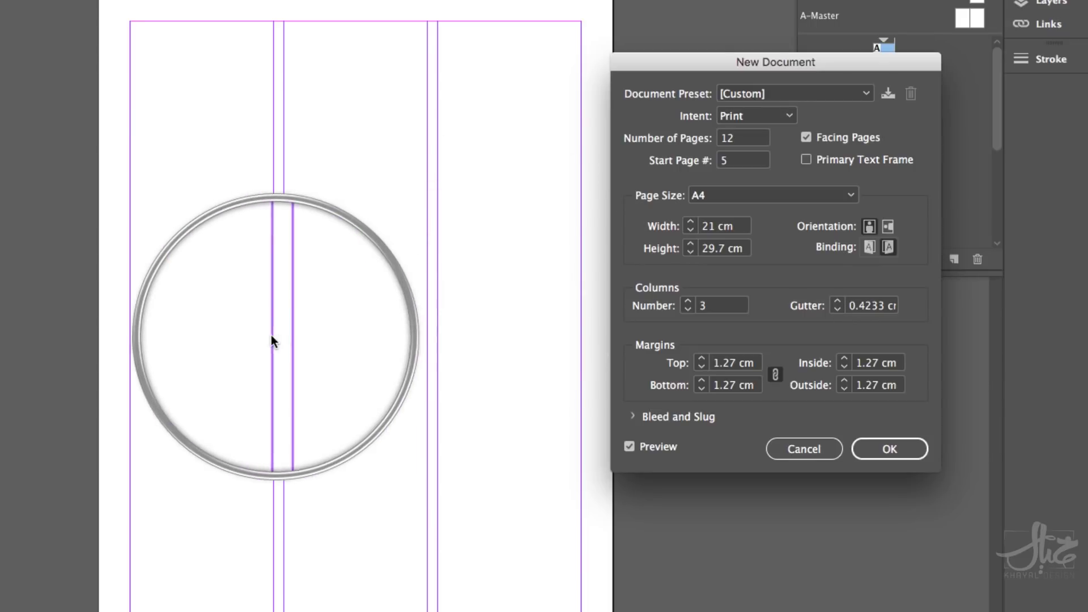
Try column gutters of 3 cm, 2 cm and 0 cm for the three-column layout
{"action": "left_click", "coordinate": [837, 301]}
{"action": "left_click", "coordinate": [837, 301]}
{"action": "left_click", "coordinate": [836, 301]}
{"action": "left_click", "coordinate": [837, 301]}
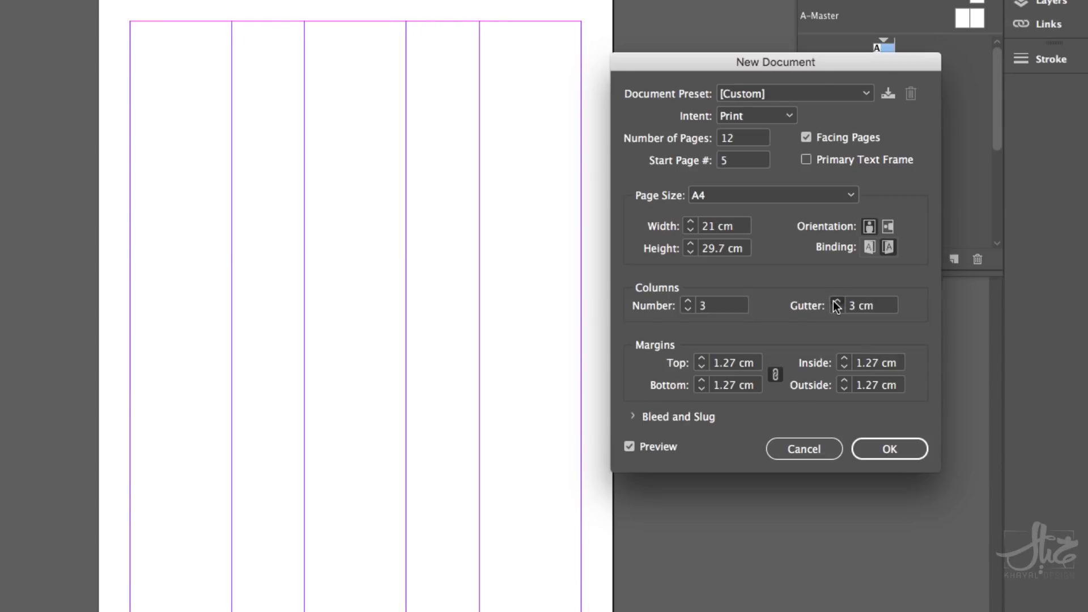
{"action": "left_click", "coordinate": [836, 309]}
{"action": "left_click", "coordinate": [837, 309]}
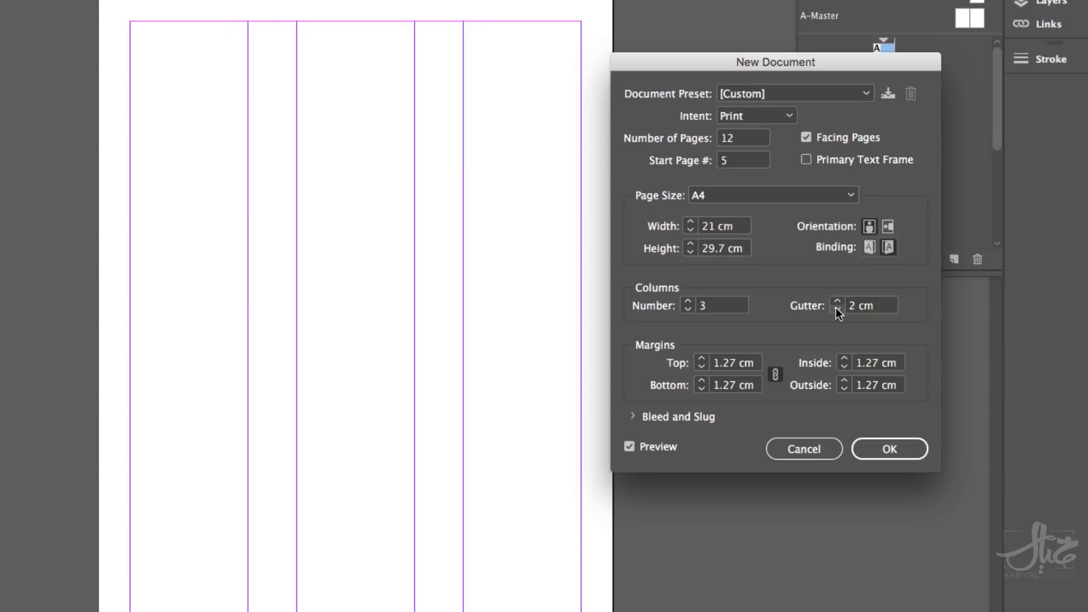
{"action": "left_click", "coordinate": [836, 309]}
{"action": "left_click", "coordinate": [837, 310]}
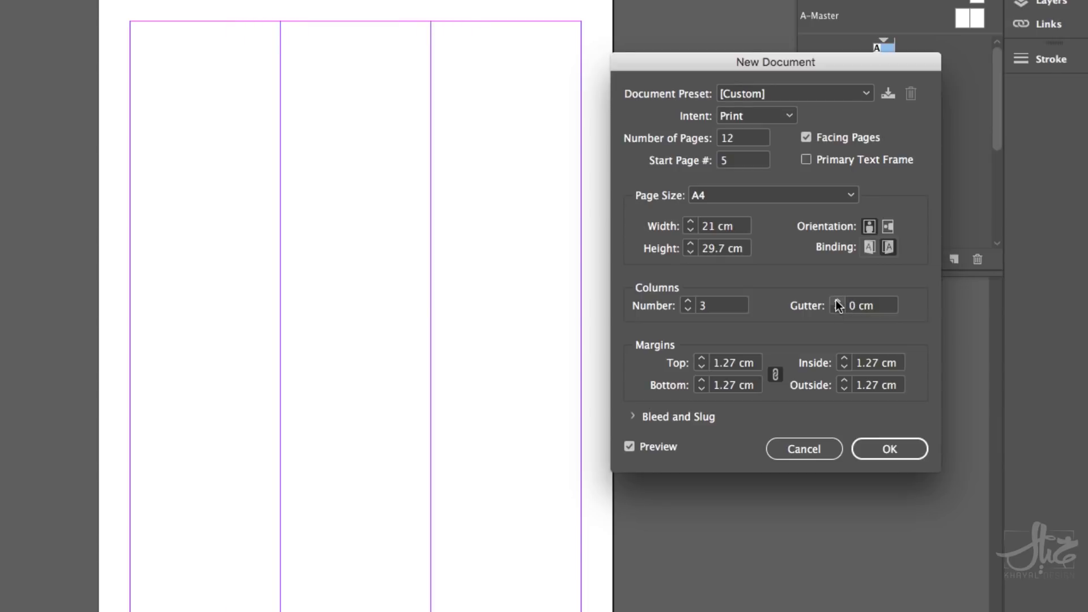
Compare column gutters of 0 cm and 3 cm, and set the gutter to 1 cm
{"action": "left_click", "coordinate": [837, 303]}
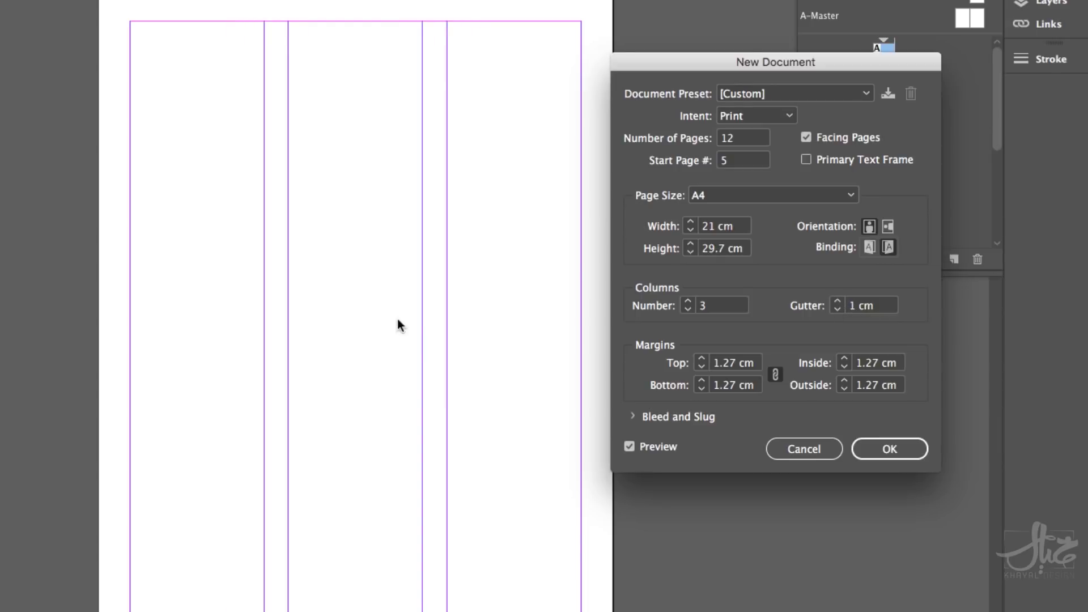
{"action": "left_click", "coordinate": [836, 309]}
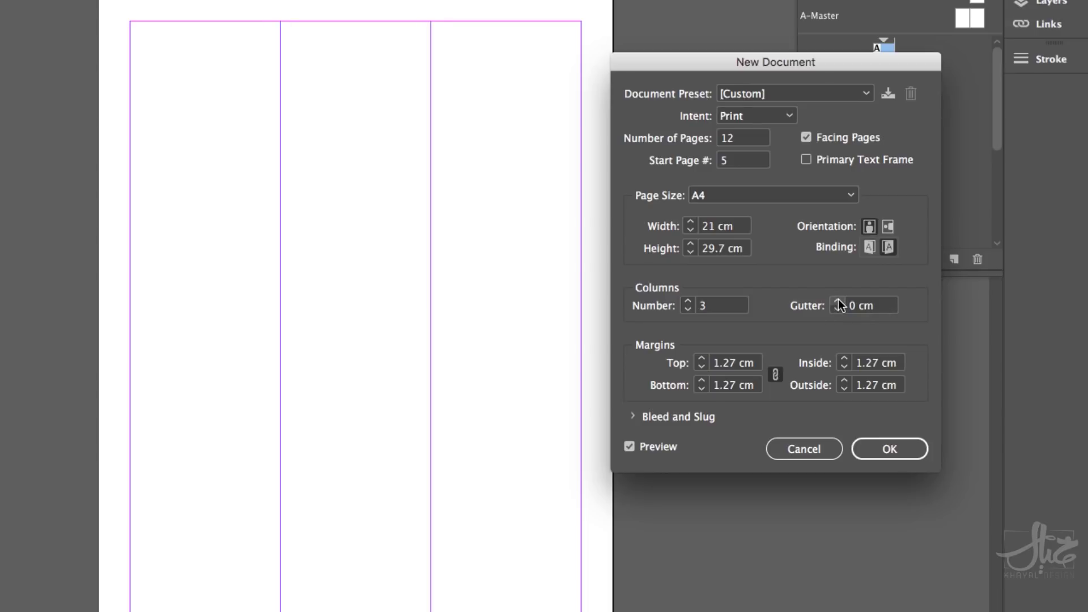
{"action": "left_click", "coordinate": [838, 302]}
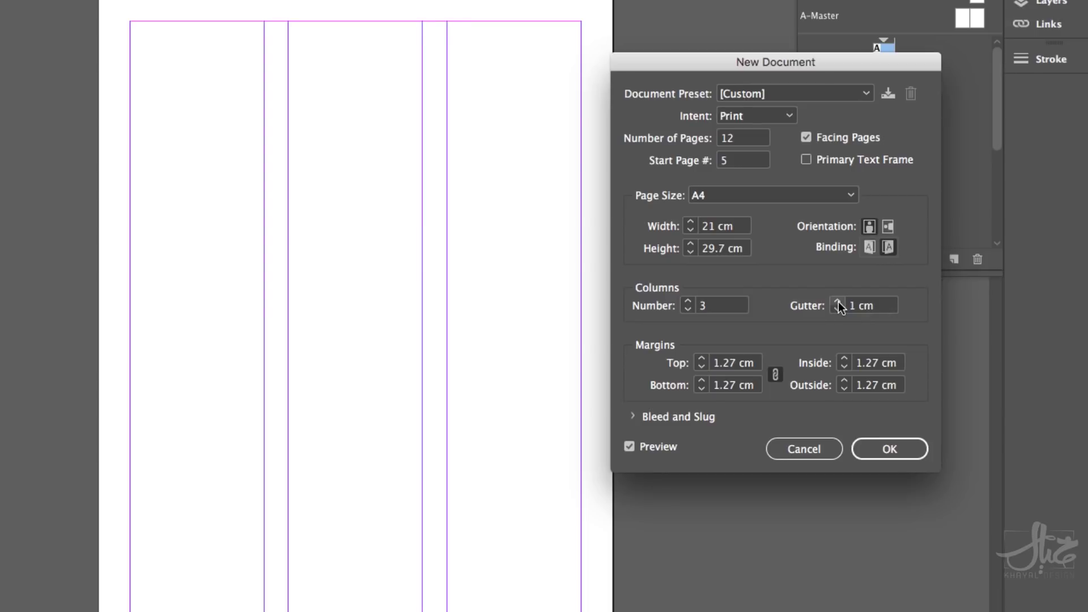
{"action": "left_click", "coordinate": [838, 302]}
{"action": "left_click", "coordinate": [838, 302]}
{"action": "left_click_drag", "start_coordinate": [883, 303], "coordinate": [790, 326]}
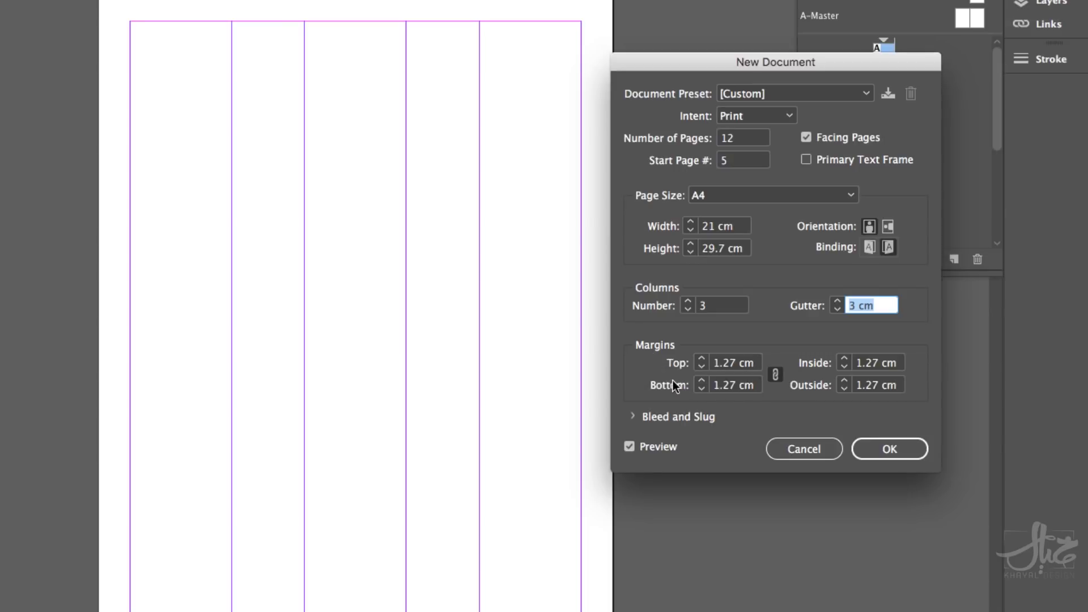
{"action": "left_click", "coordinate": [838, 309]}
{"action": "left_click", "coordinate": [838, 309]}
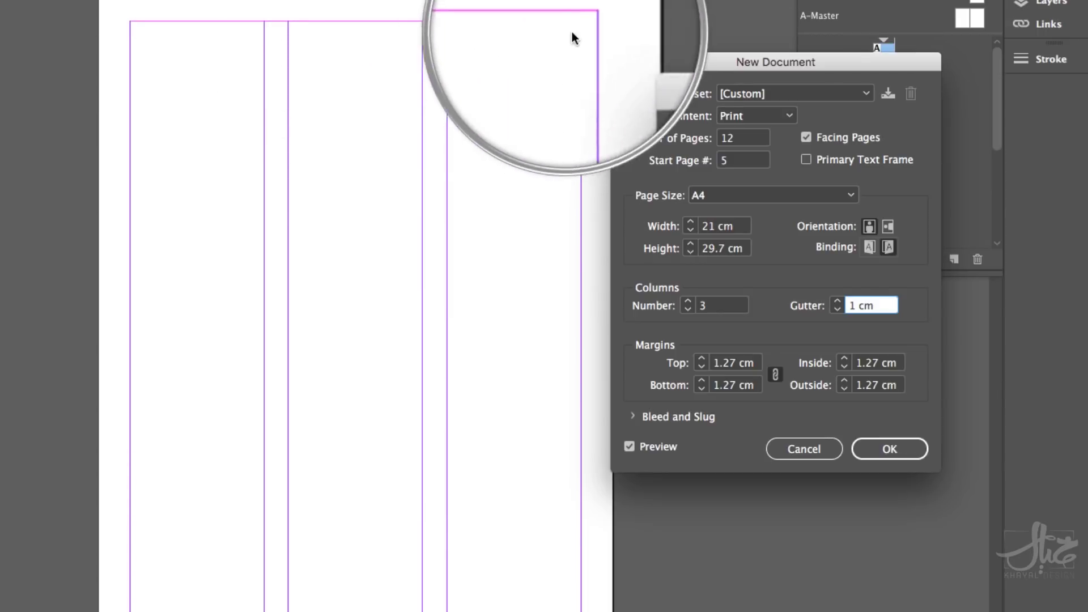
Try linked page margins of 4 cm, 0 cm, 1 cm and 2 cm on all sides
{"action": "left_click", "coordinate": [703, 358]}
{"action": "left_click", "coordinate": [703, 357]}
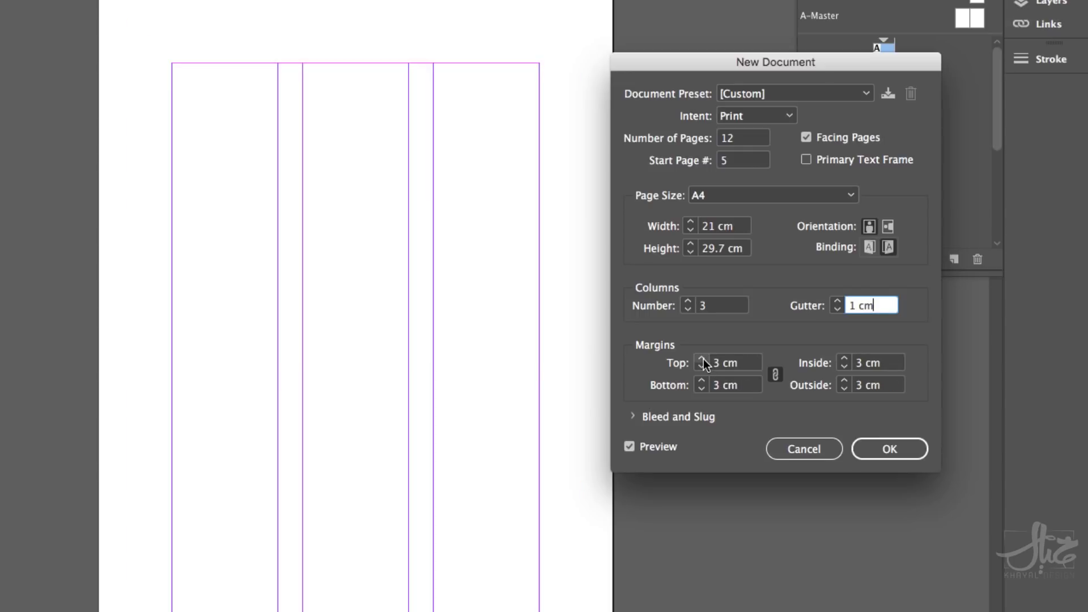
{"action": "left_click", "coordinate": [703, 359]}
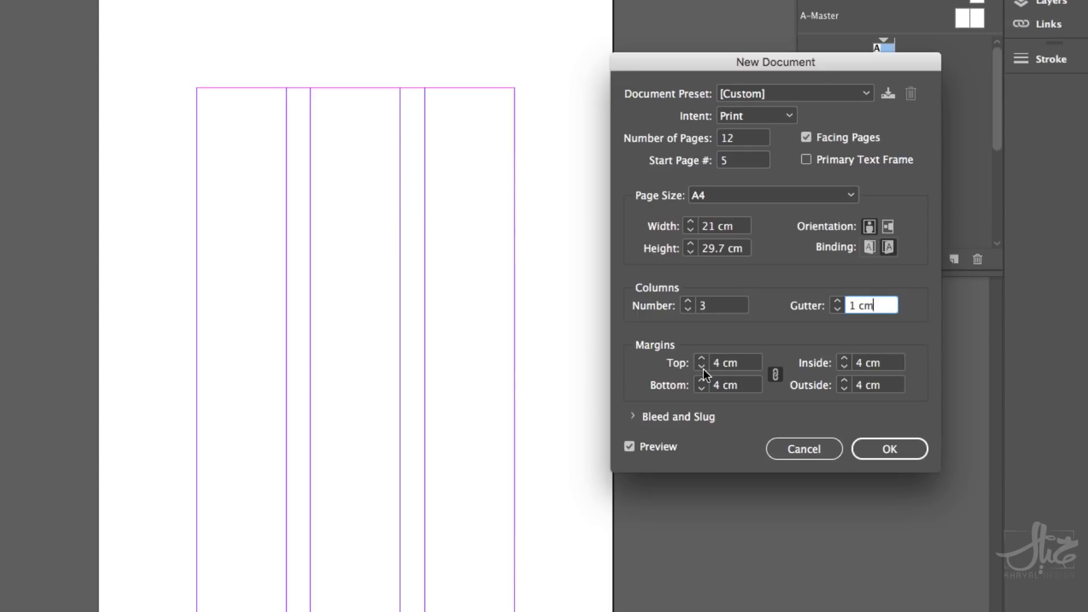
{"action": "left_click", "coordinate": [703, 369]}
{"action": "left_click", "coordinate": [703, 368]}
{"action": "left_click", "coordinate": [702, 367]}
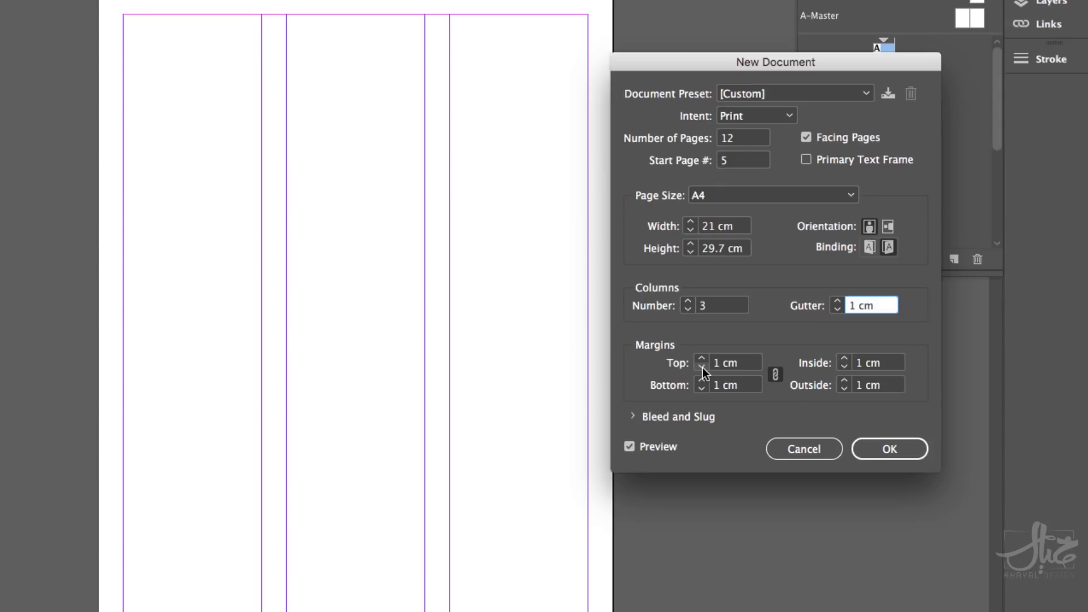
{"action": "left_click", "coordinate": [702, 367]}
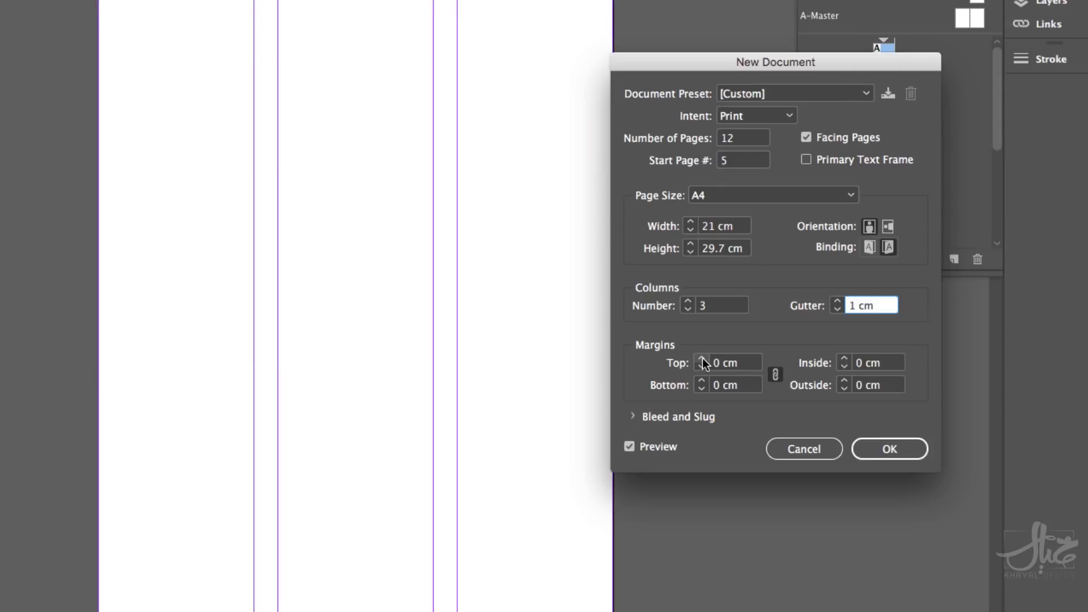
{"action": "left_click", "coordinate": [703, 359]}
{"action": "left_click", "coordinate": [704, 367]}
{"action": "left_click", "coordinate": [702, 361]}
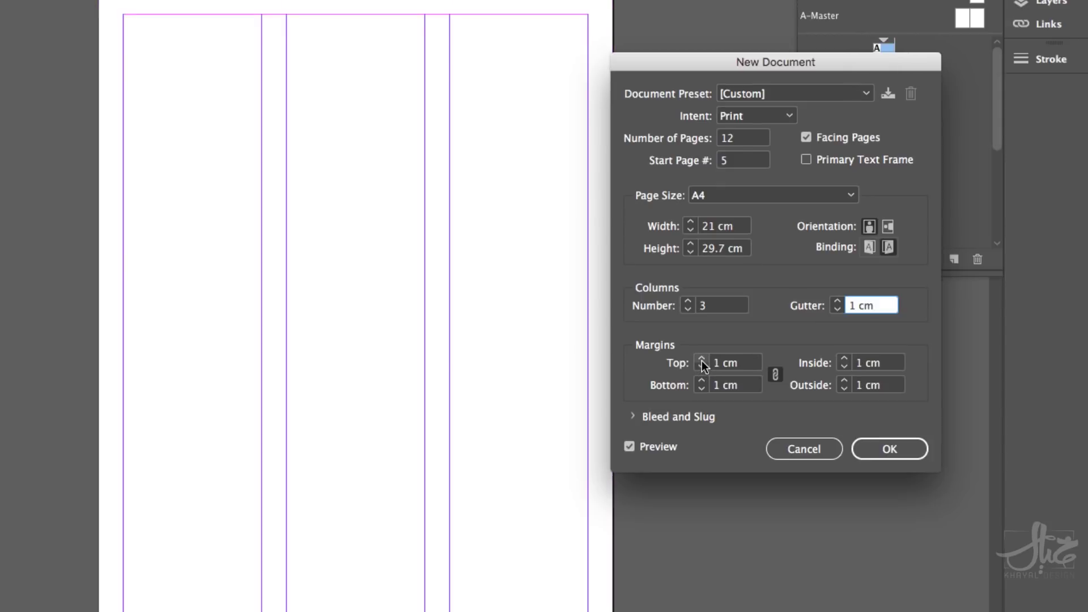
{"action": "left_click", "coordinate": [702, 361]}
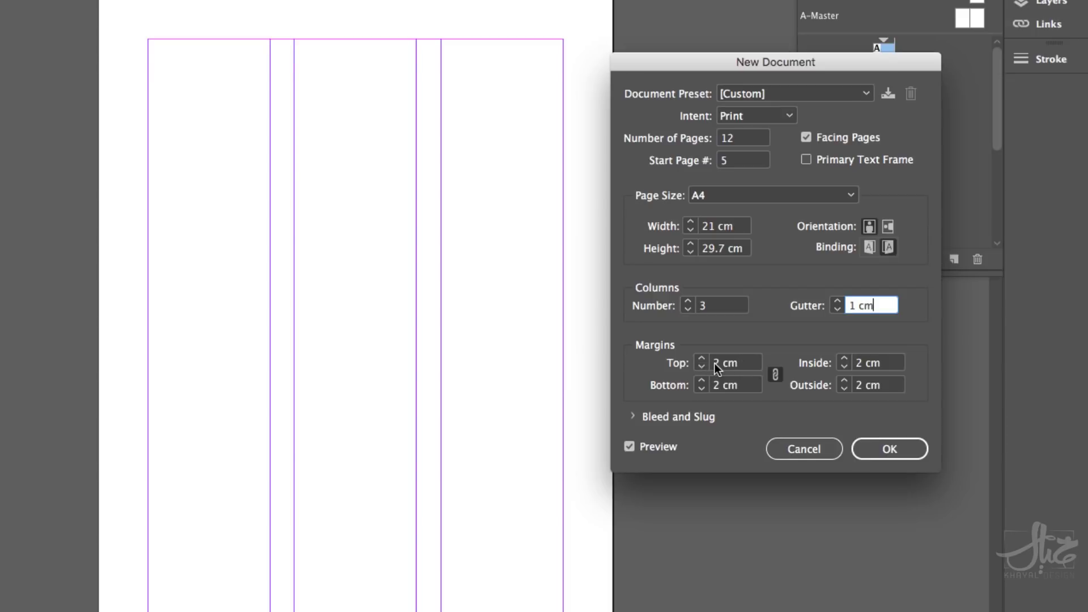
Set all four linked margins to 1.5 cm and move the New Document dialog clear of the page preview
{"action": "key", "text": "Tab"}
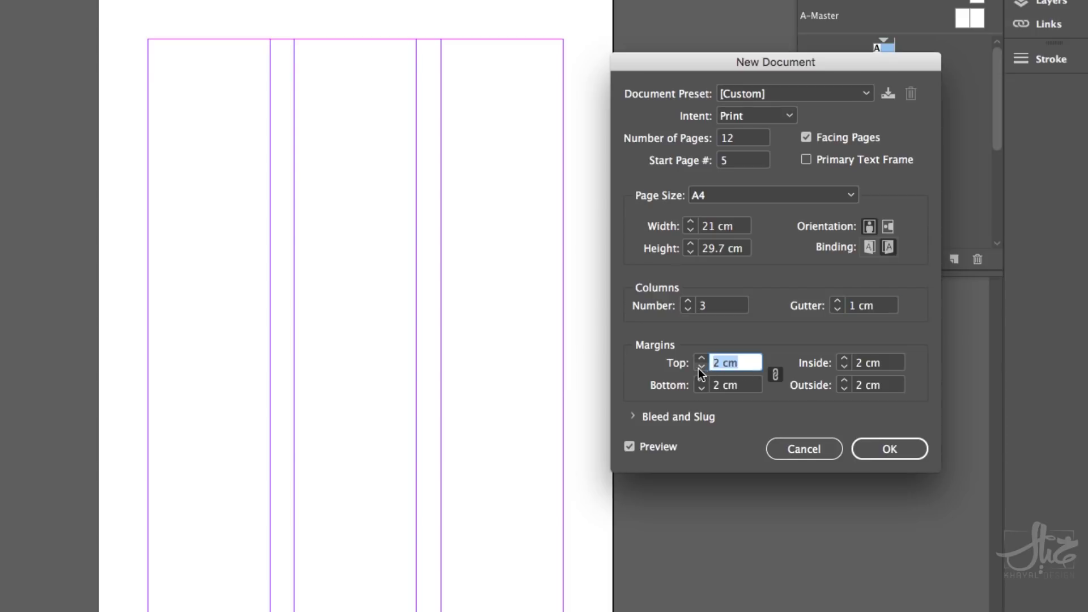
{"action": "type", "text": "10"}
{"action": "key", "text": "BackSpace"}
{"action": "type", "text": ".5"}
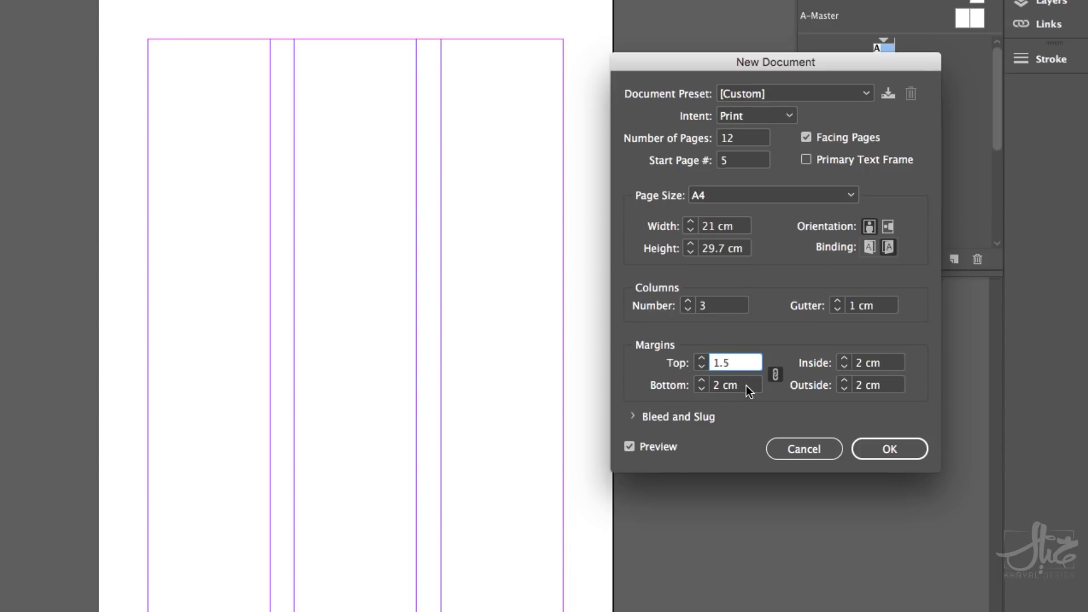
{"action": "key", "text": "Tab"}
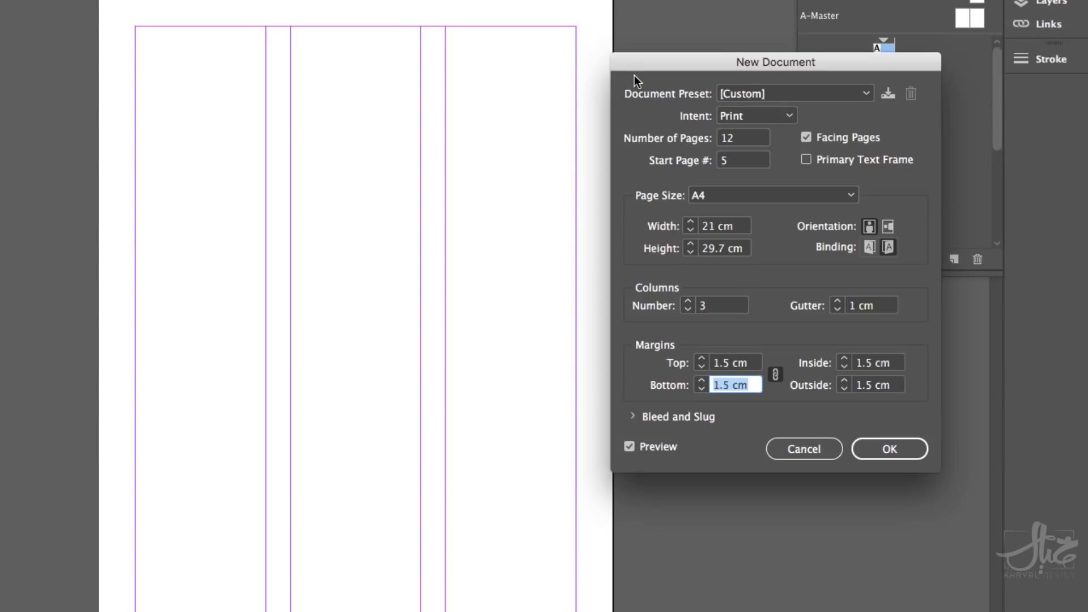
{"action": "left_click_drag", "start_coordinate": [638, 77], "coordinate": [481, 42]}
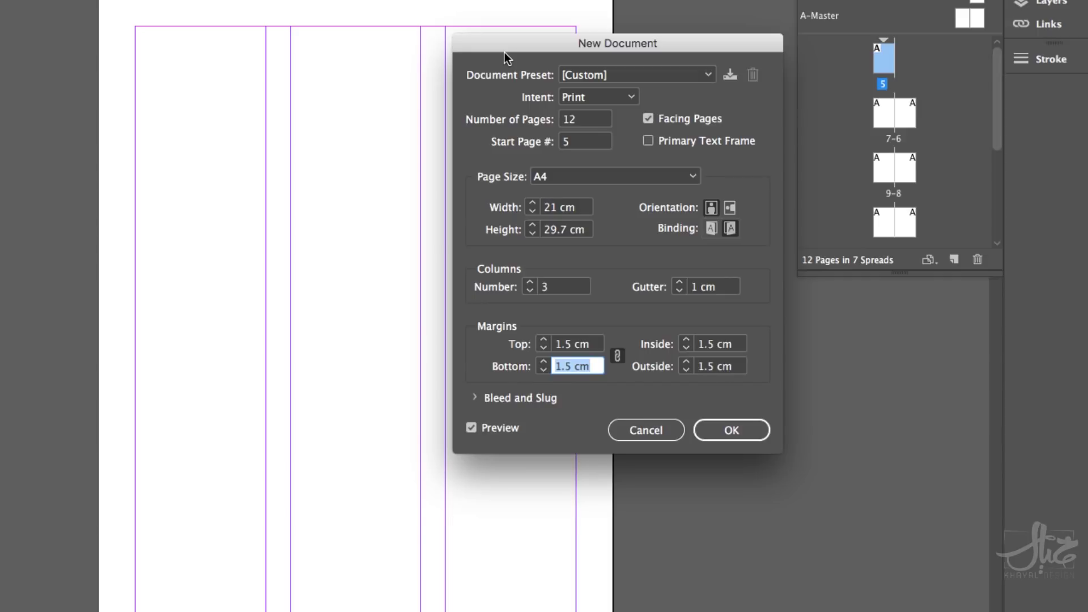
{"action": "left_click_drag", "start_coordinate": [505, 52], "coordinate": [723, 54]}
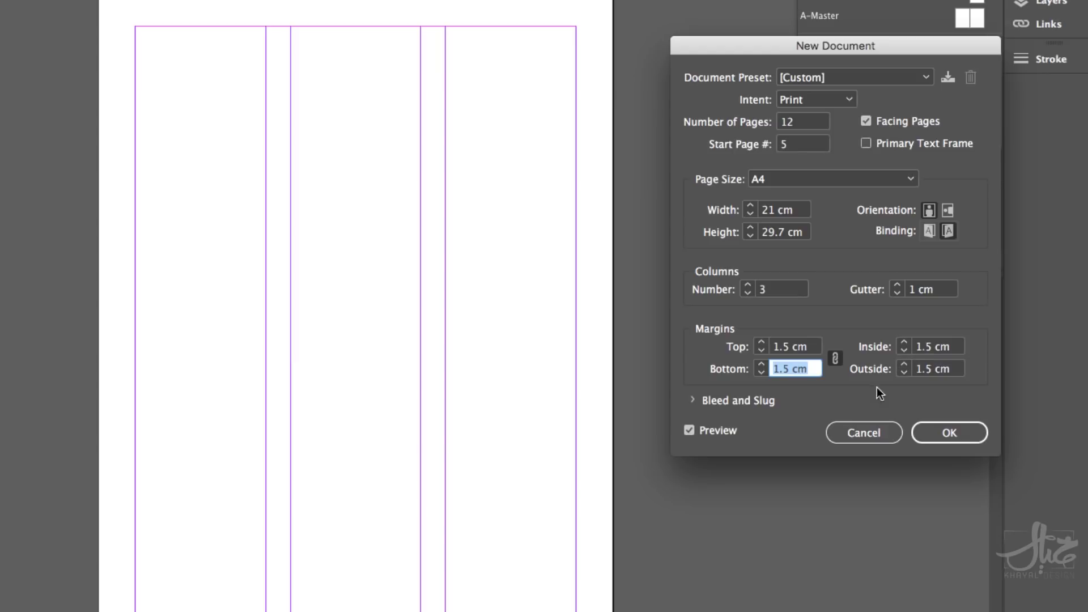
Set the top margin to 2 cm with all margins linked
{"action": "left_click", "coordinate": [836, 360]}
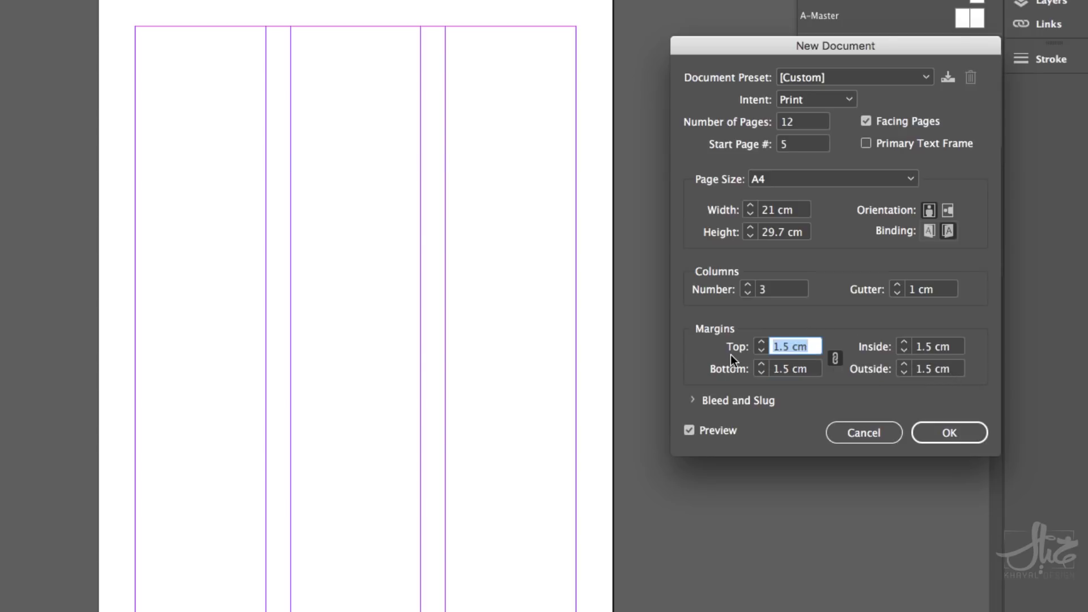
{"action": "type", "text": "`"}
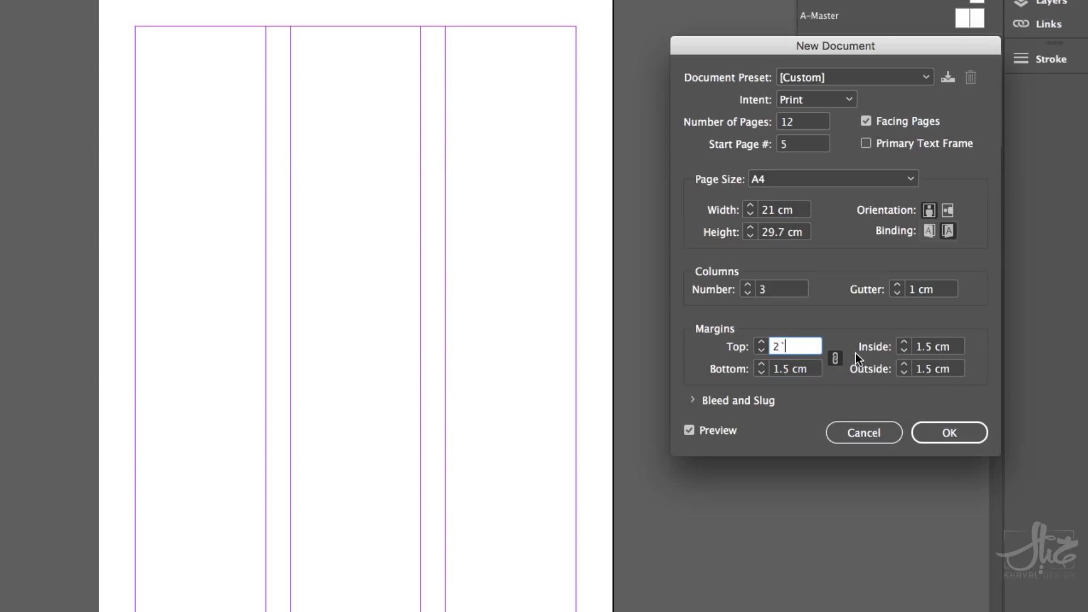
{"action": "key", "text": "BackSpace"}
{"action": "key", "text": "Tab"}
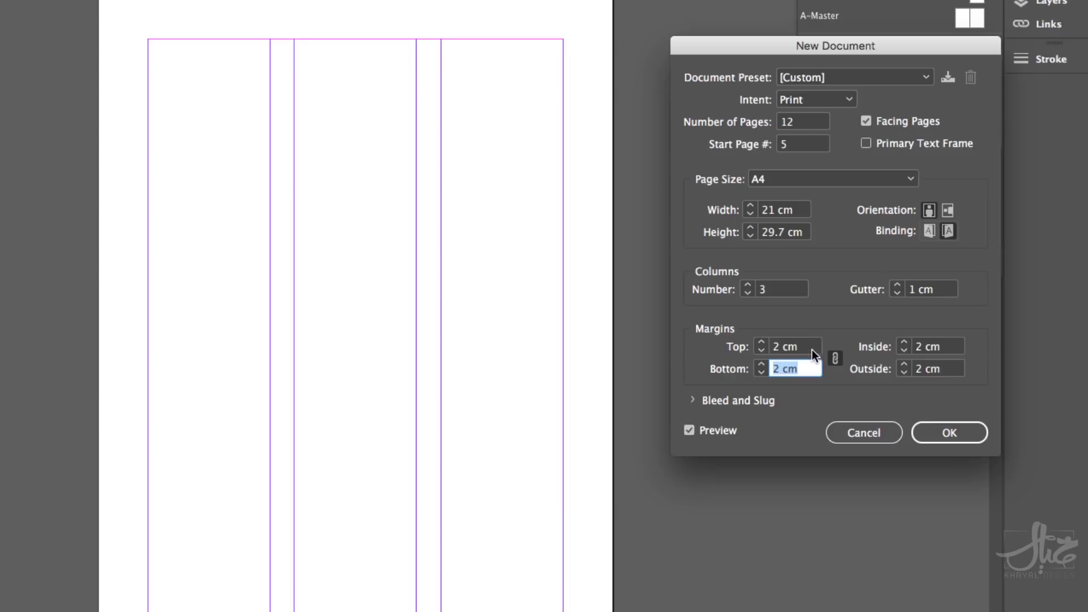
Unlink the margins, try top 2 cm, bottom 3 cm, inside 4 cm and outside 5 cm, and link them again
{"action": "left_click", "coordinate": [835, 358]}
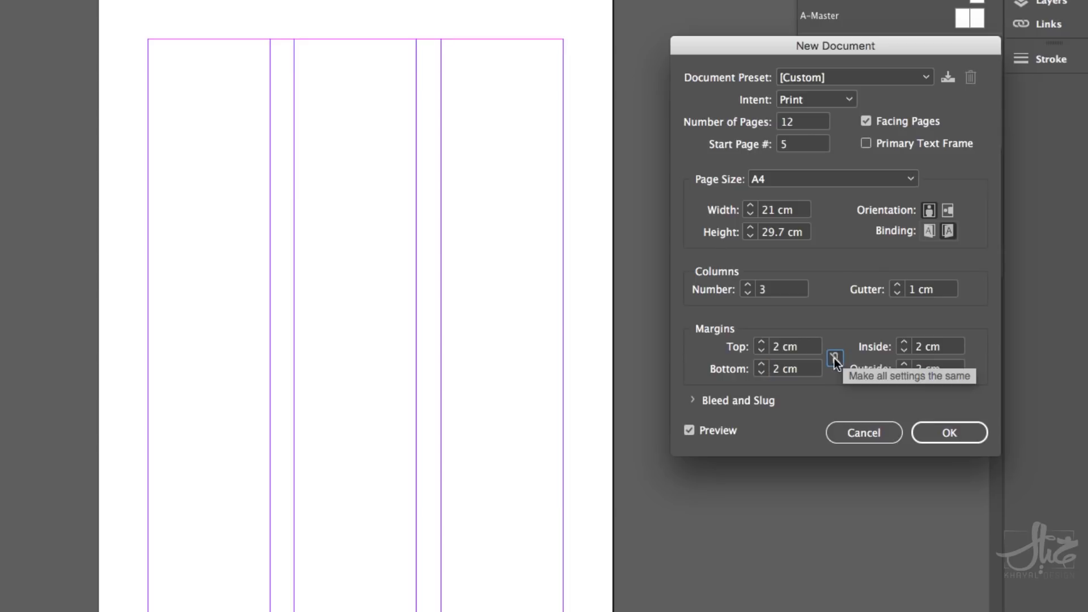
{"action": "left_click", "coordinate": [808, 344]}
{"action": "type", "text": "2"}
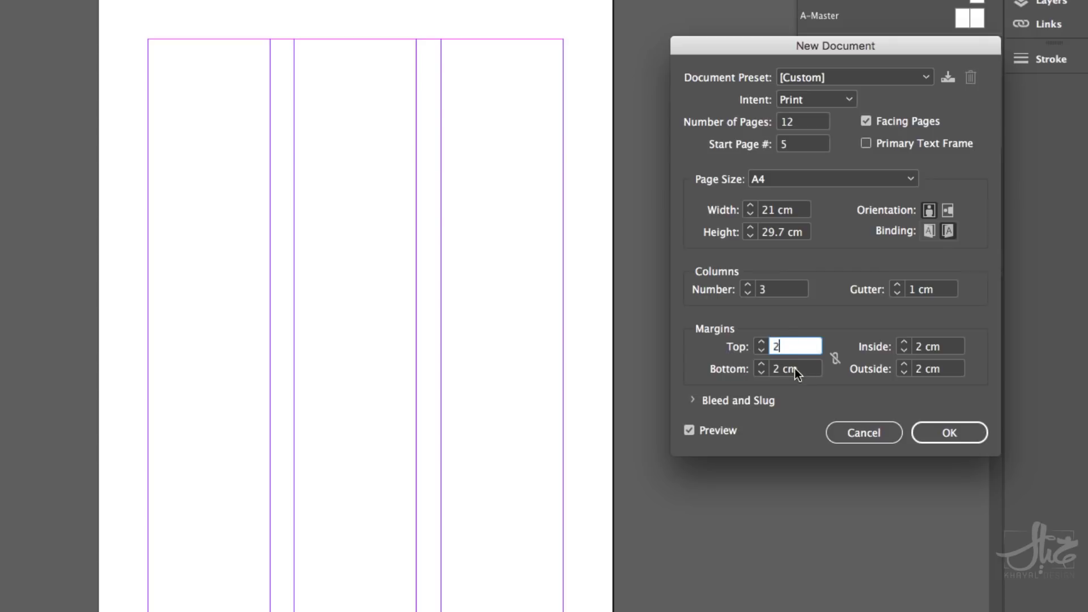
{"action": "type", "text": "3"}
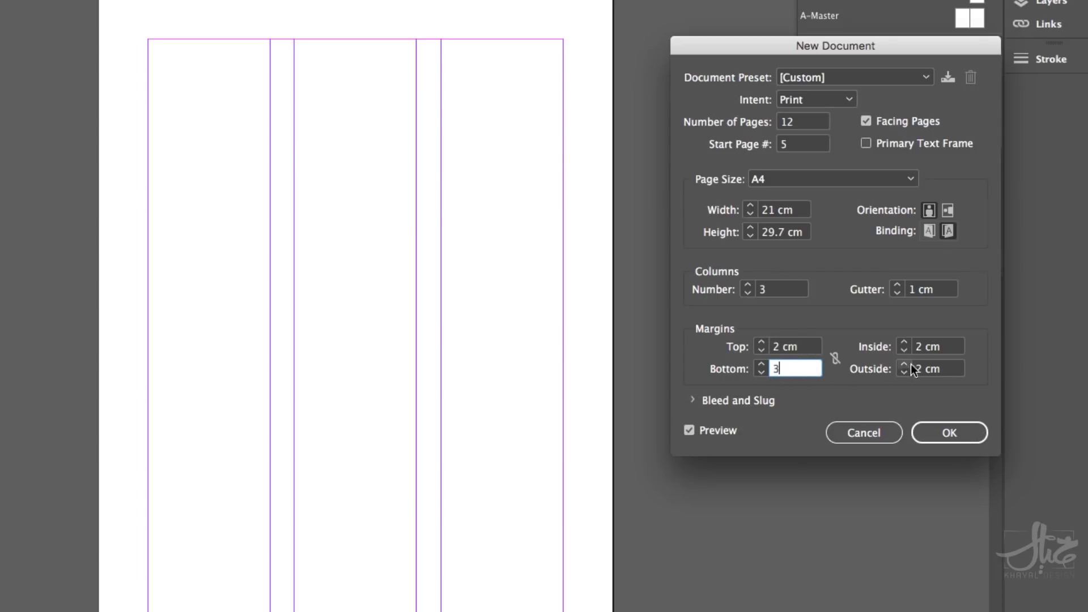
{"action": "key", "text": "Tab"}
{"action": "type", "text": "4"}
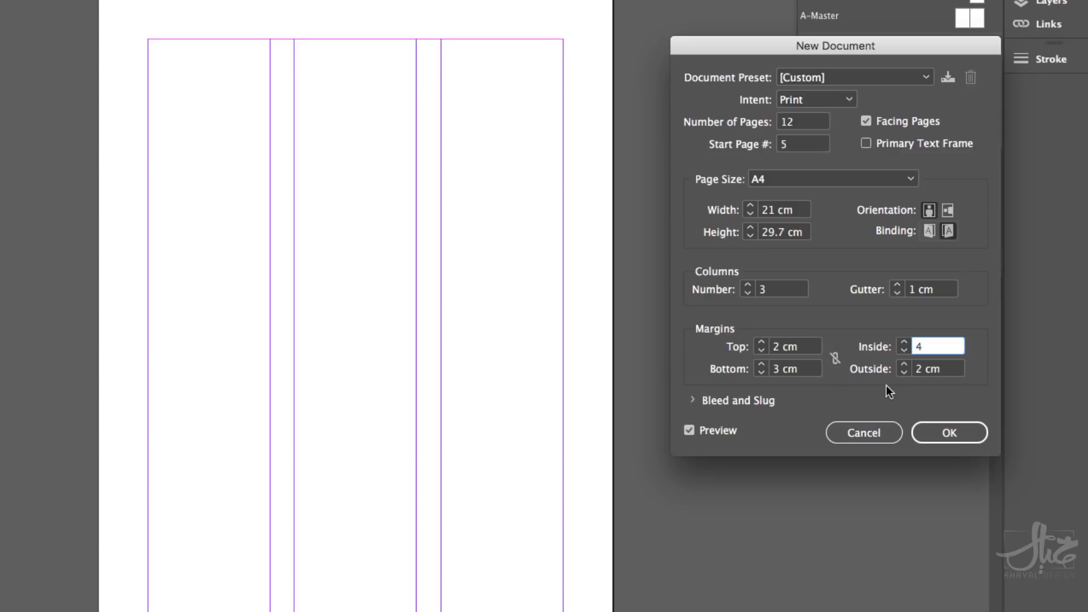
{"action": "key", "text": "Tab"}
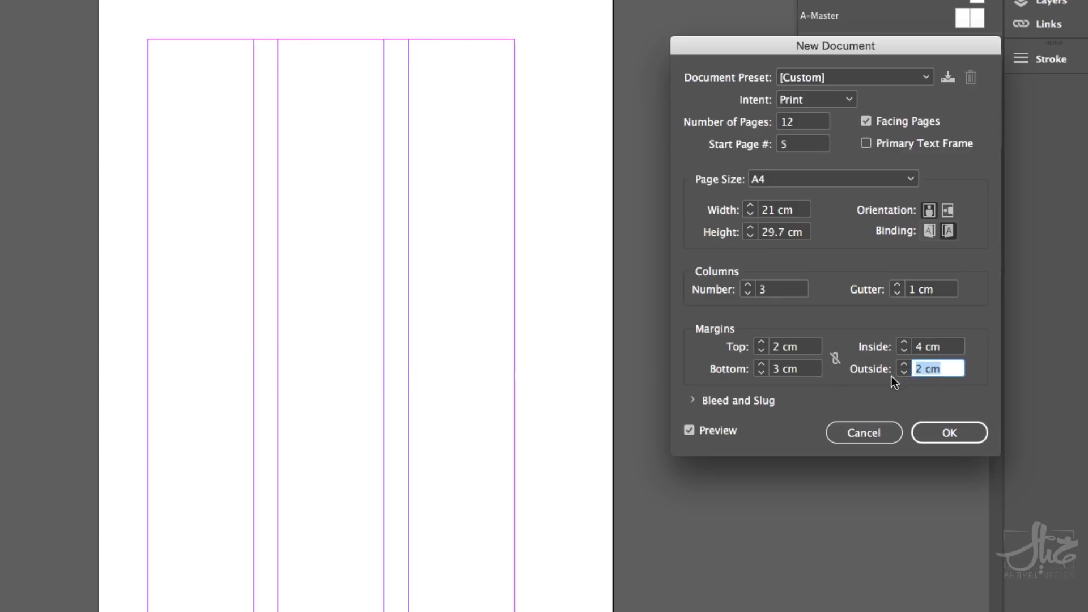
{"action": "type", "text": "5"}
{"action": "key", "text": "Tab"}
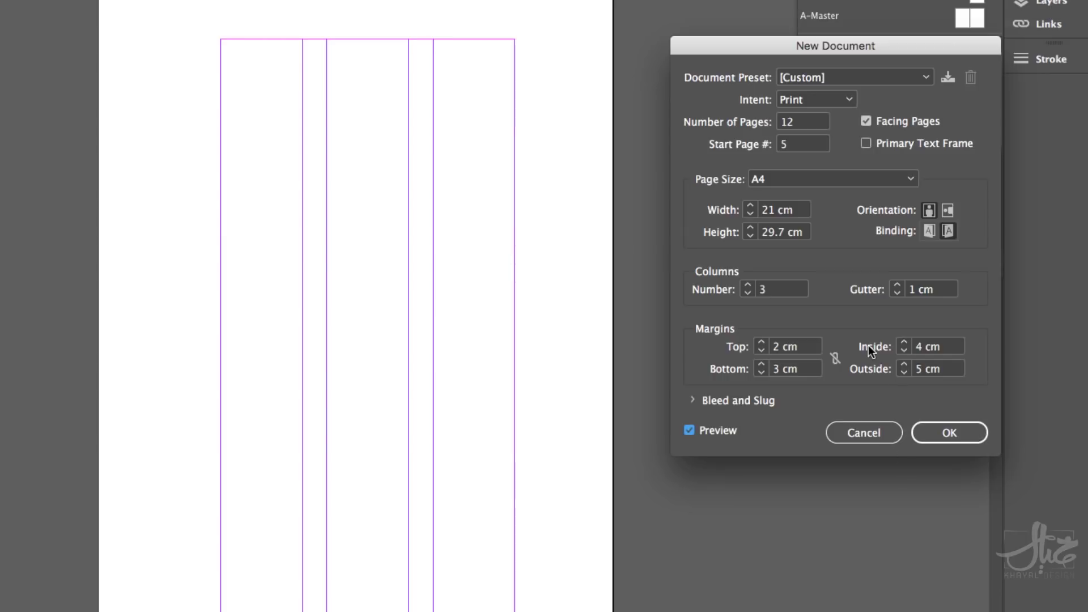
{"action": "left_click", "coordinate": [835, 358]}
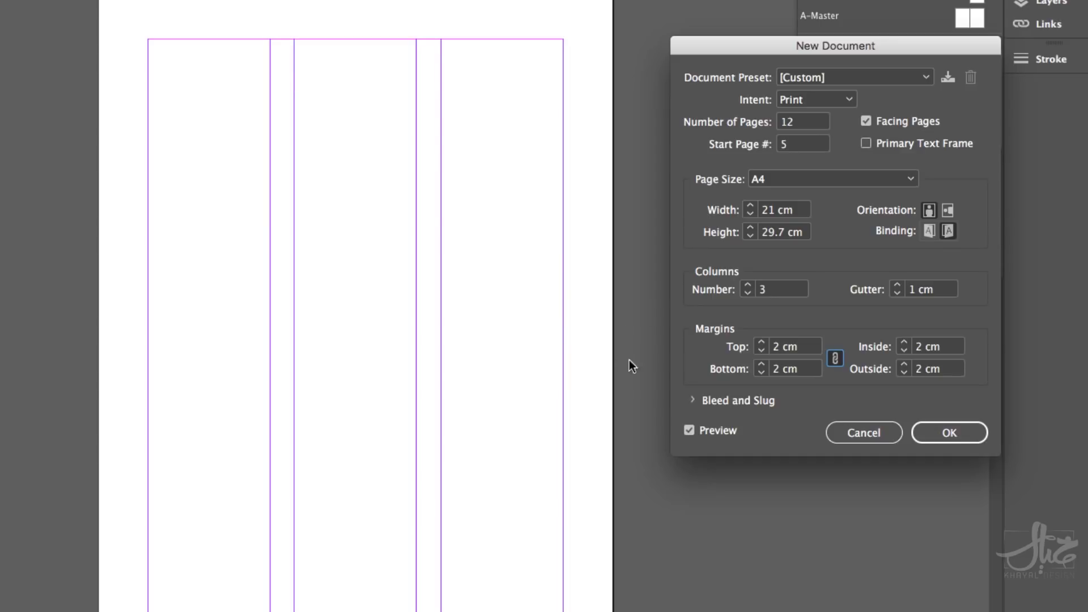
Move the New Document dialog away from the page thumbnails, compare facing and non-facing pages, and leave Facing Pages off
{"action": "left_click_drag", "start_coordinate": [794, 46], "coordinate": [753, 86]}
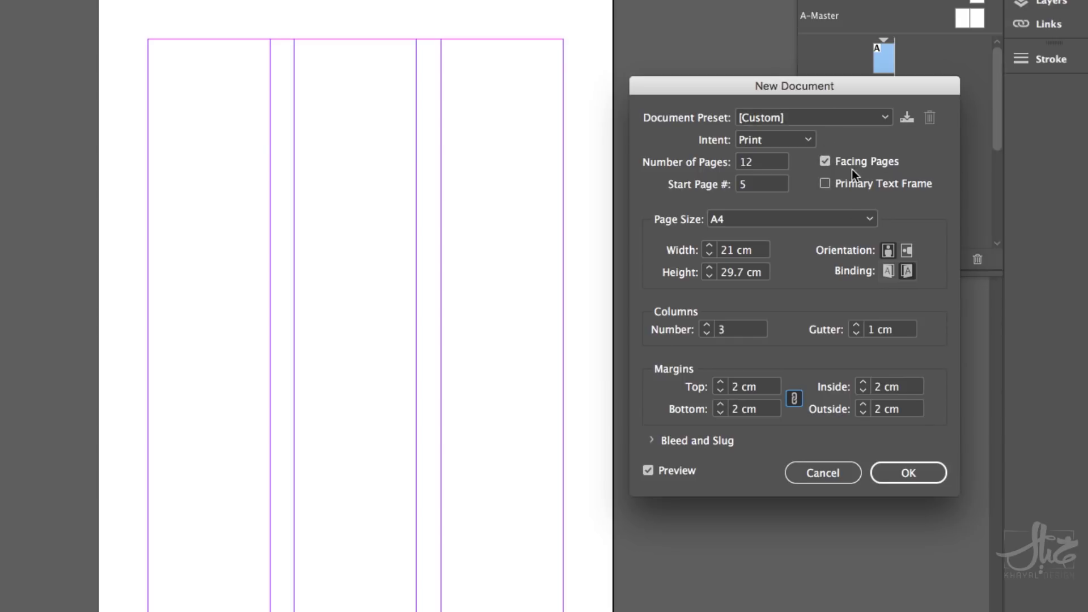
{"action": "left_click_drag", "start_coordinate": [757, 80], "coordinate": [0, 66]}
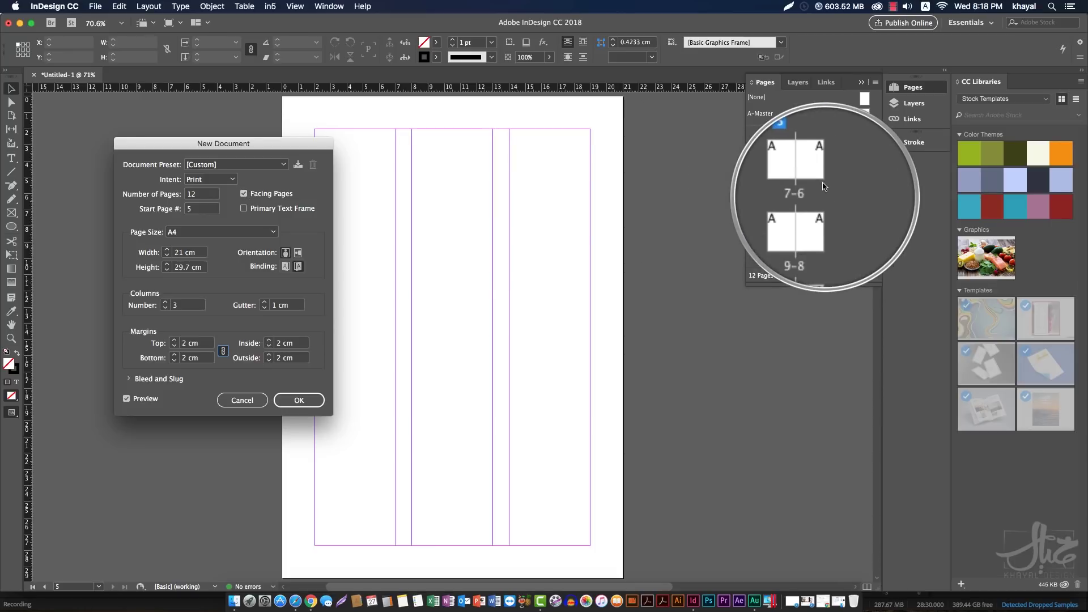
{"action": "scroll", "coordinate": [810, 193], "scroll_direction": "up", "scroll_amount": 2}
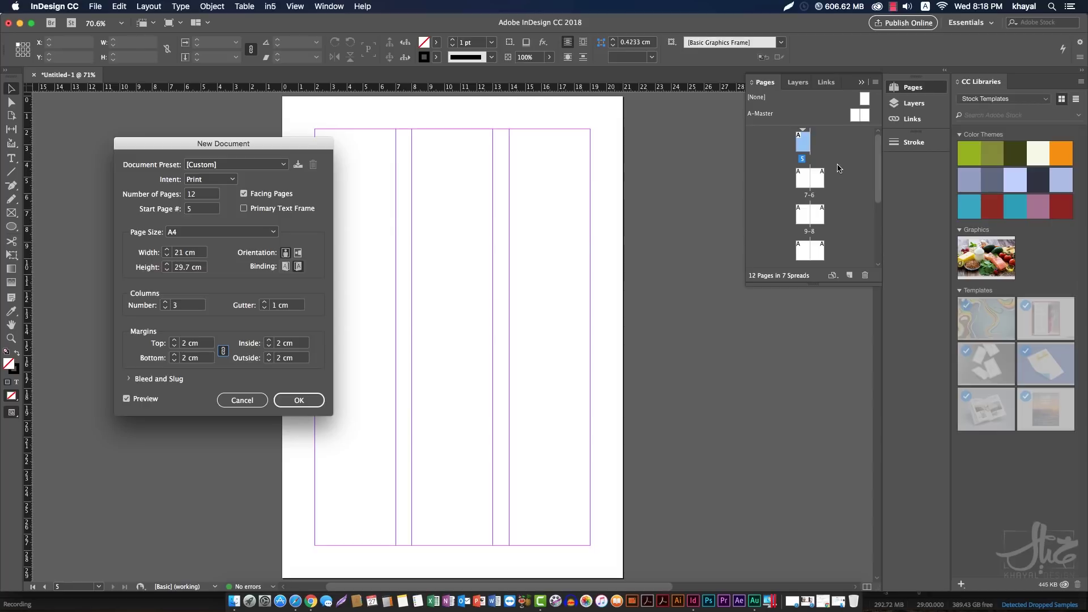
{"action": "left_click", "coordinate": [245, 195]}
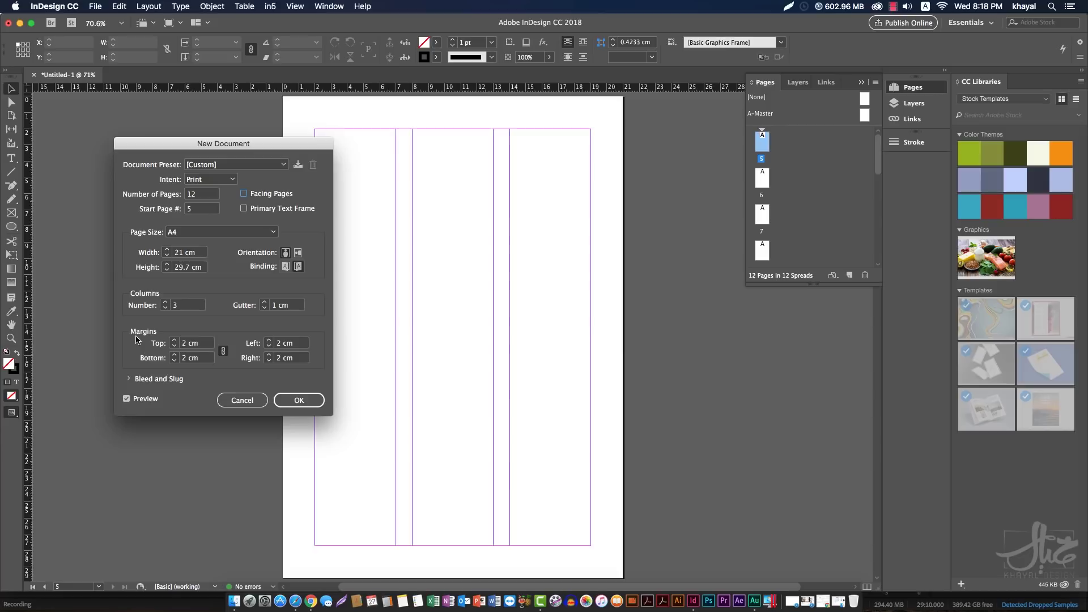
{"action": "left_click", "coordinate": [256, 195]}
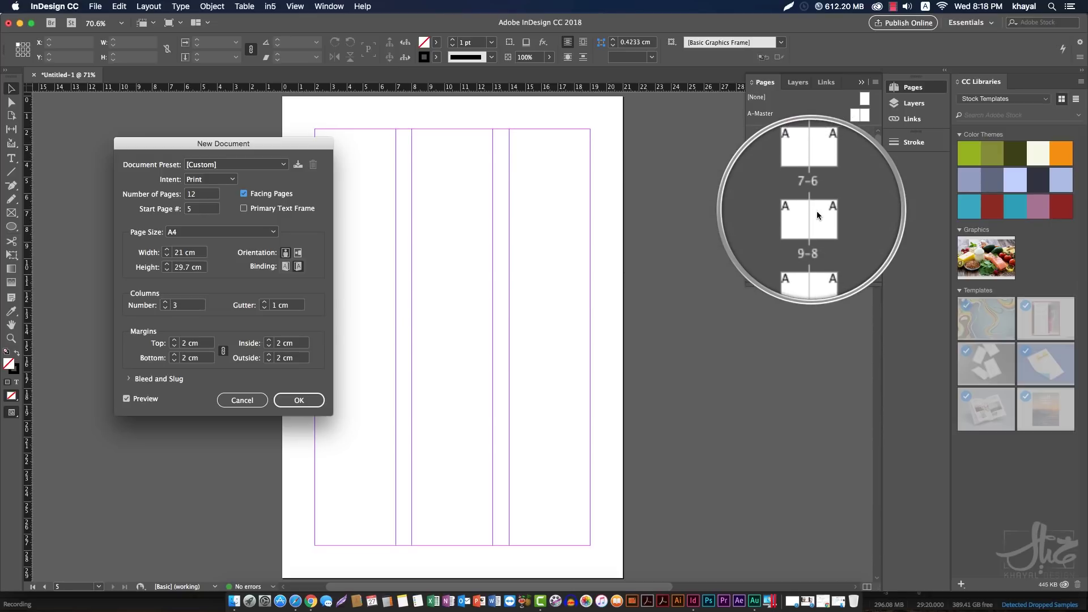
{"action": "left_click", "coordinate": [245, 193]}
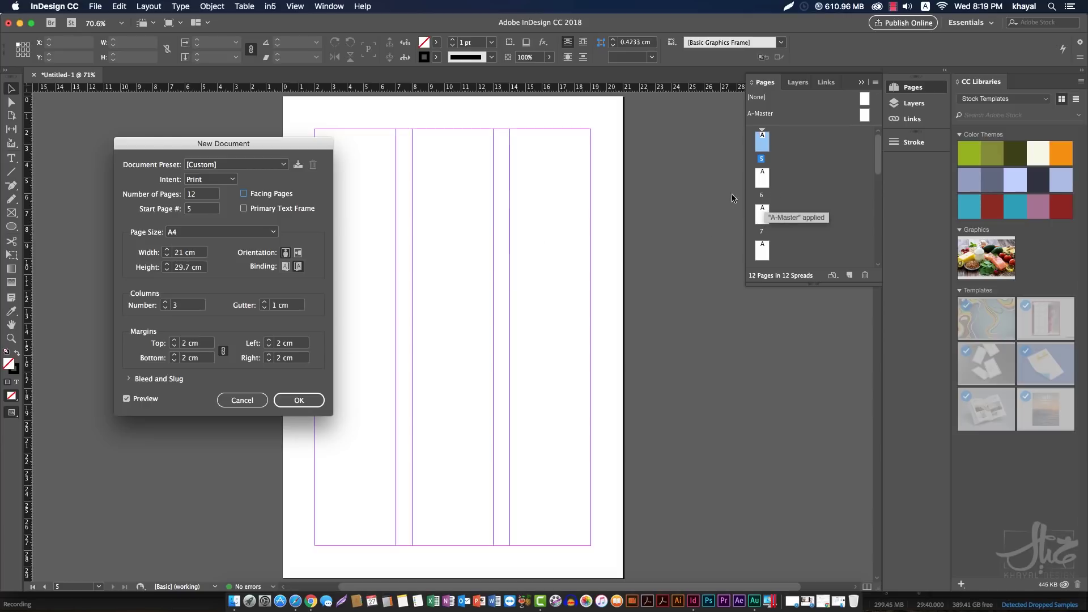
Move the New Document dialog aside, try Primary Text Frame and switch it off again, and turn on Facing Pages
{"action": "left_click_drag", "start_coordinate": [257, 148], "coordinate": [410, 155]}
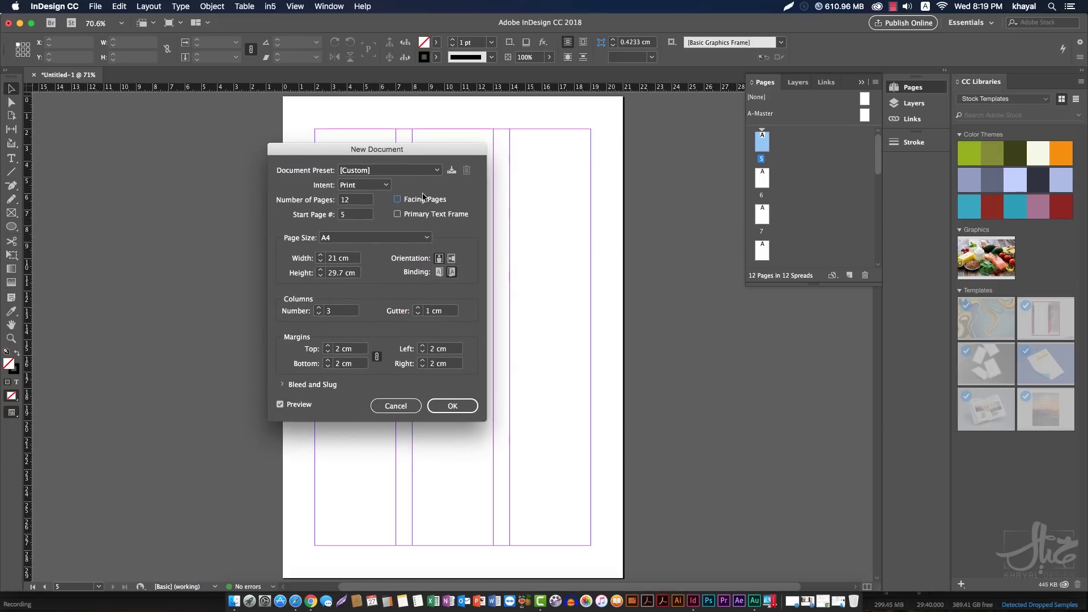
{"action": "left_click_drag", "start_coordinate": [340, 149], "coordinate": [194, 159]}
{"action": "left_click", "coordinate": [253, 224]}
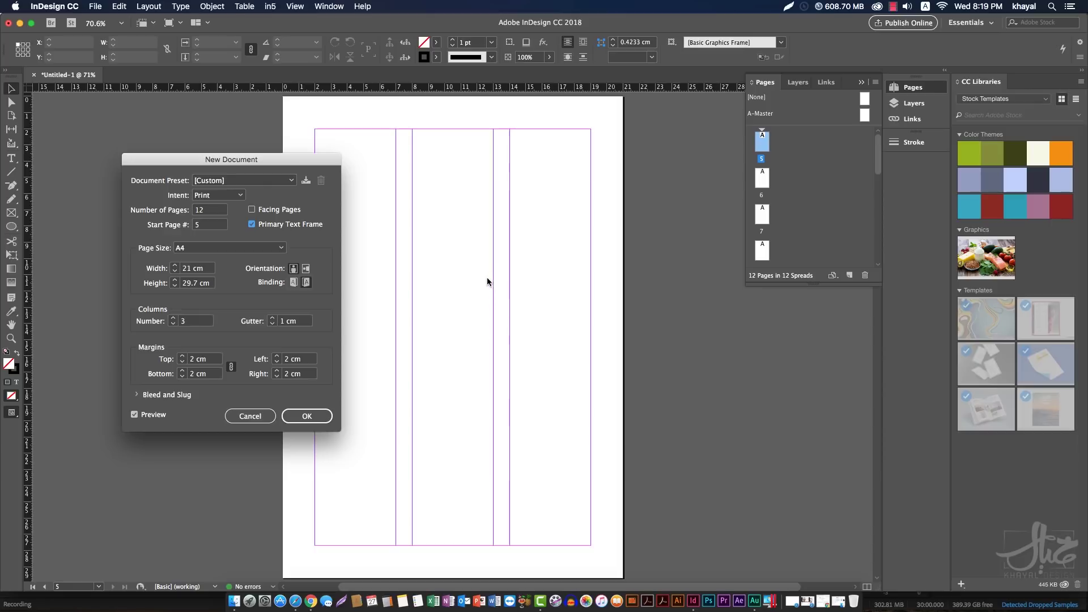
{"action": "left_click", "coordinate": [252, 225]}
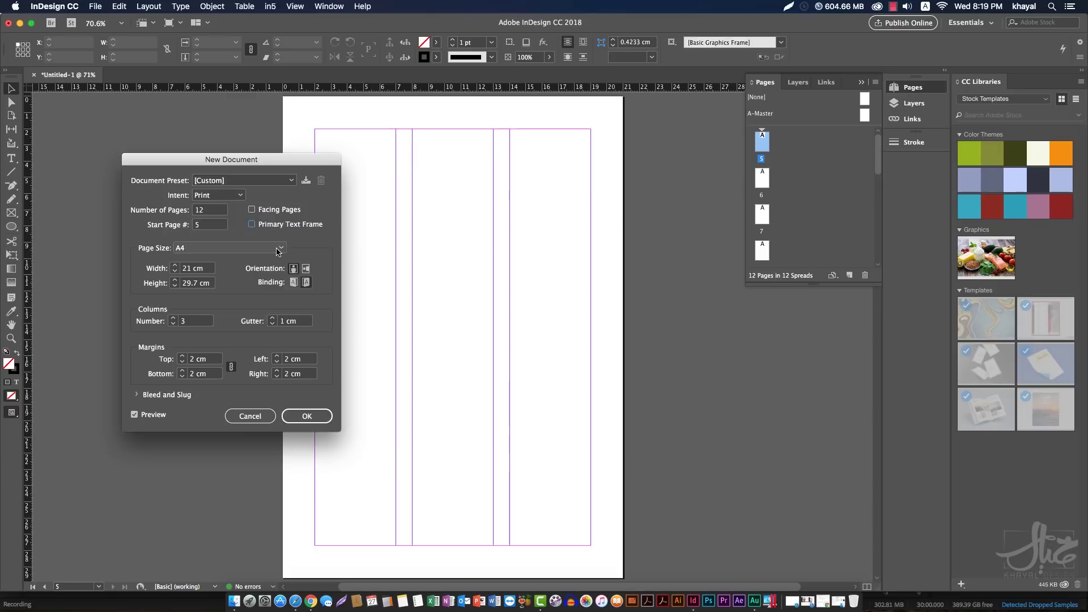
{"action": "left_click", "coordinate": [264, 212]}
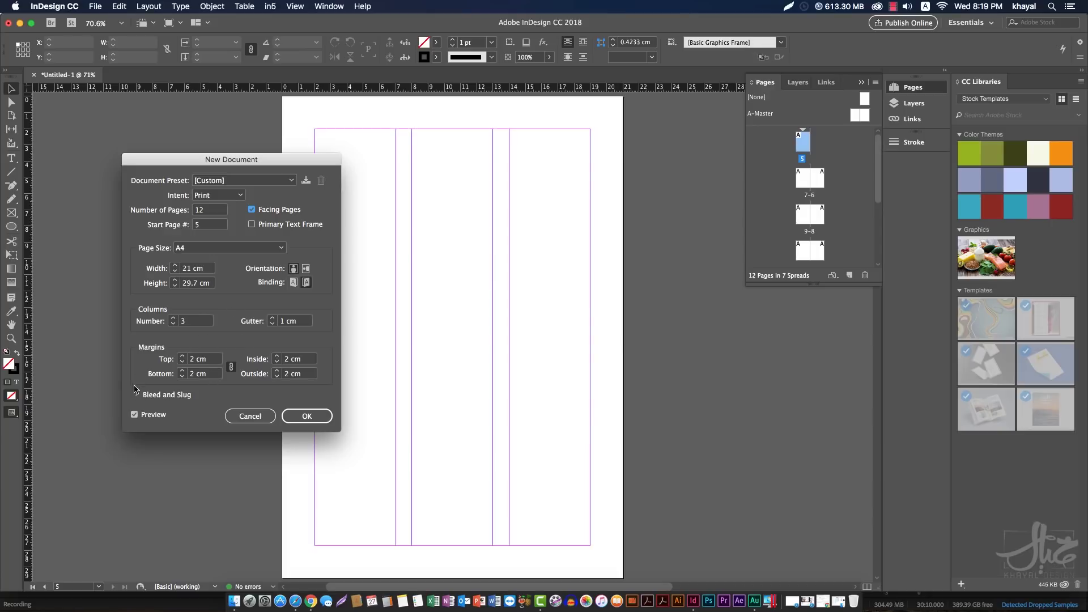
Expand the Bleed and Slug settings and move the New Document dialog so the page's outer edge is uncovered
{"action": "left_click_drag", "start_coordinate": [207, 159], "coordinate": [280, 131]}
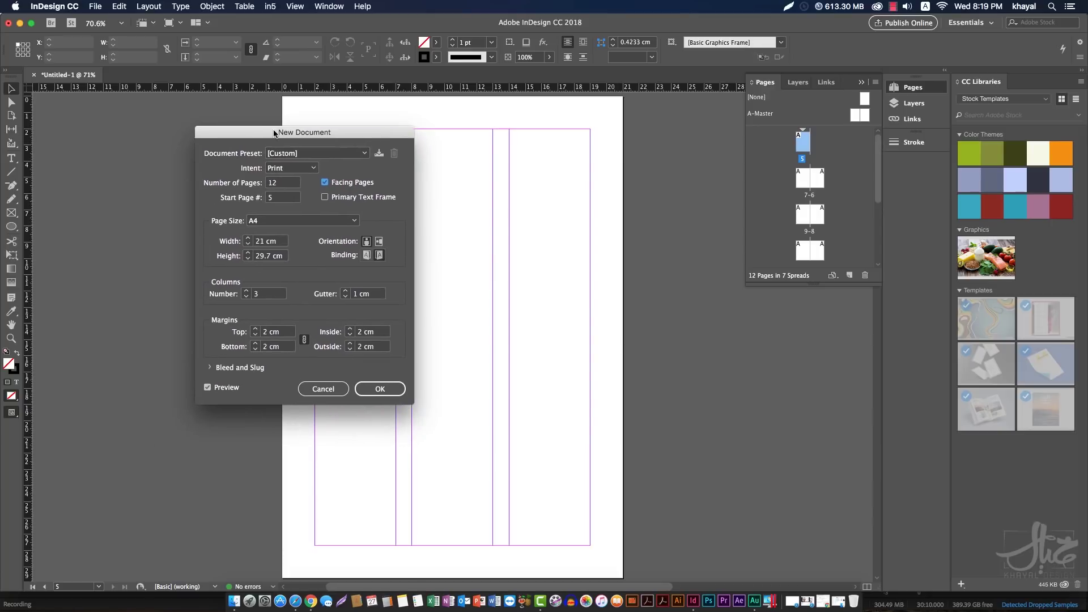
{"action": "left_click", "coordinate": [209, 368]}
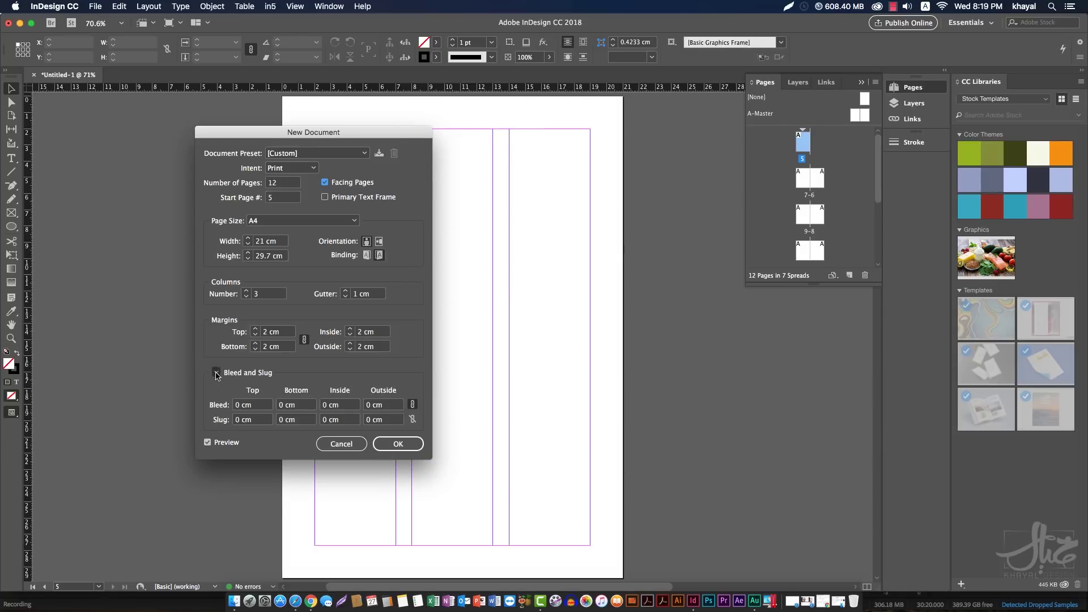
{"action": "left_click", "coordinate": [210, 368]}
{"action": "left_click", "coordinate": [211, 369]}
{"action": "left_click_drag", "start_coordinate": [306, 124], "coordinate": [471, 120]}
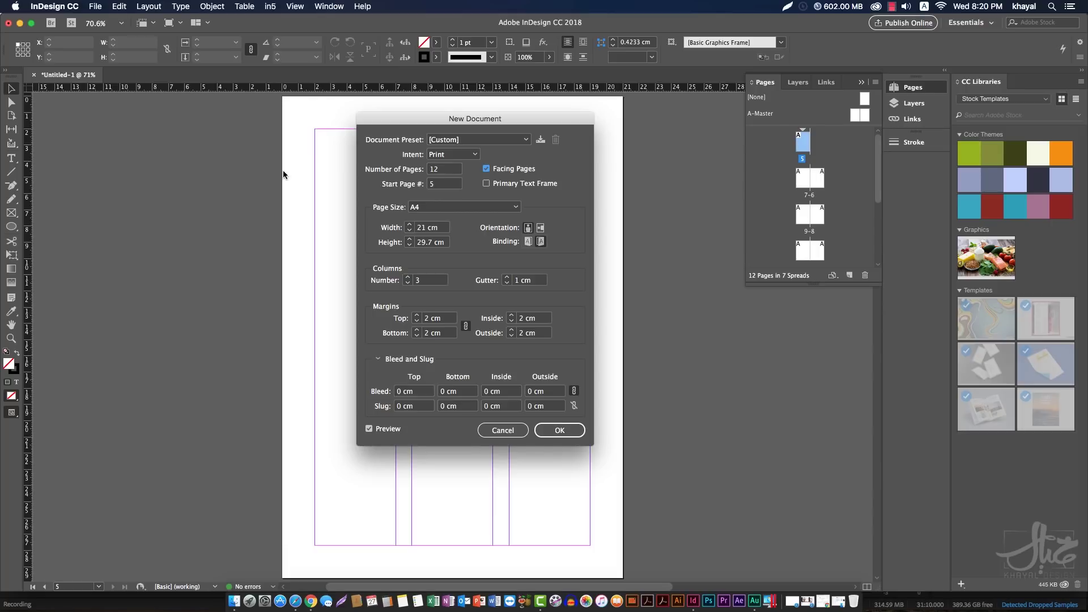
Set the bleed to 0.3 cm on all four linked sides
{"action": "left_click", "coordinate": [396, 393]}
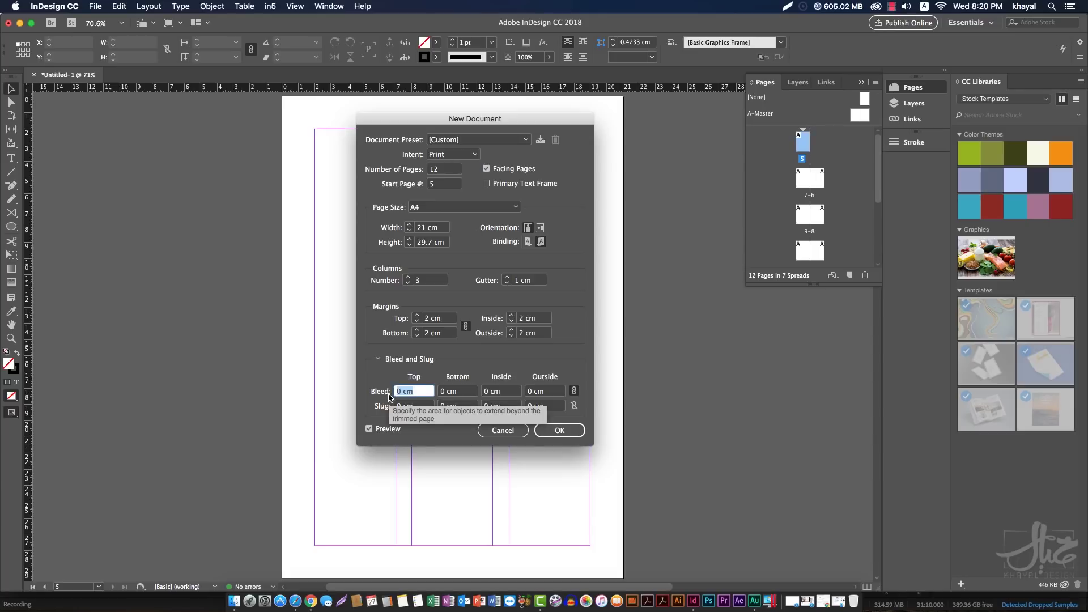
{"action": "type", "text": "0"}
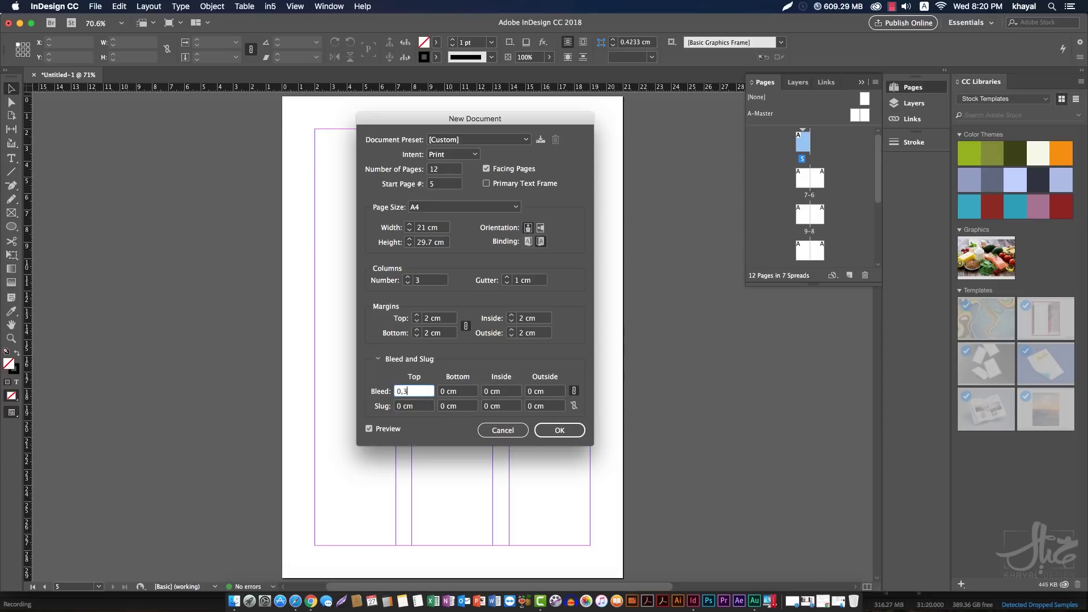
{"action": "type", "text": ",3"}
{"action": "key", "text": "Tab"}
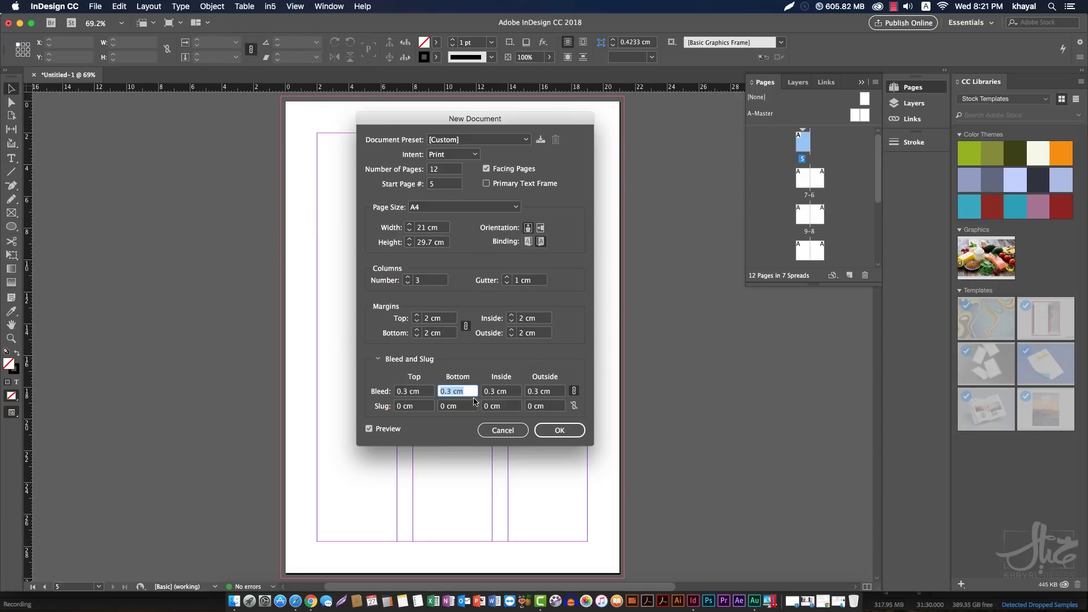
Unlink the bleed values, try 0 cm for bottom, inside and outside, and link all sides again at 0.3 cm
{"action": "left_click", "coordinate": [575, 391]}
{"action": "type", "text": "0"}
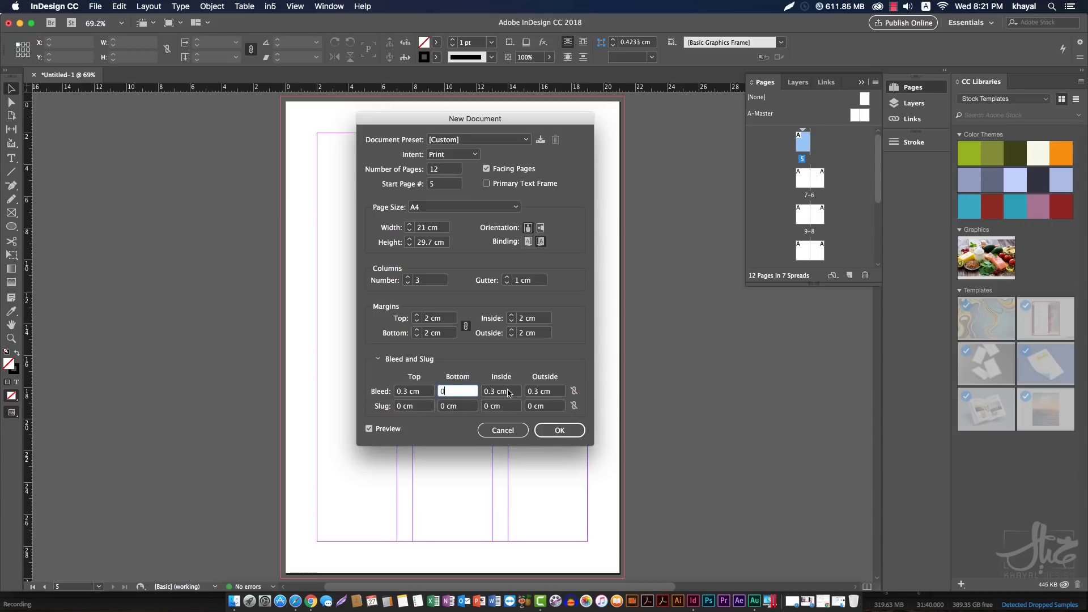
{"action": "key", "text": "Tab"}
{"action": "type", "text": "0"}
{"action": "key", "text": "Tab"}
{"action": "type", "text": "0"}
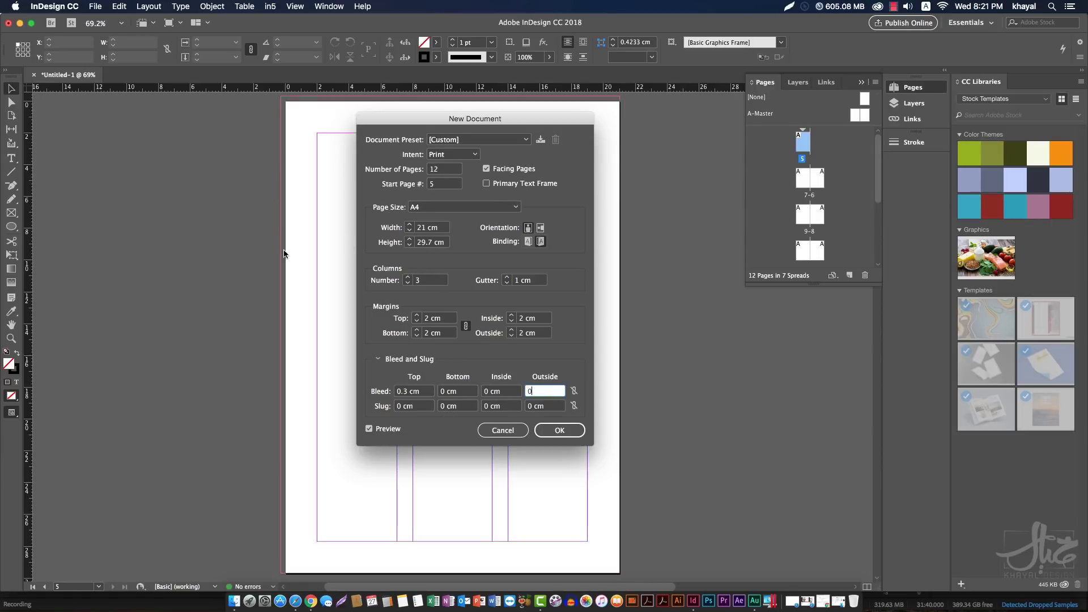
{"action": "left_click", "coordinate": [454, 396]}
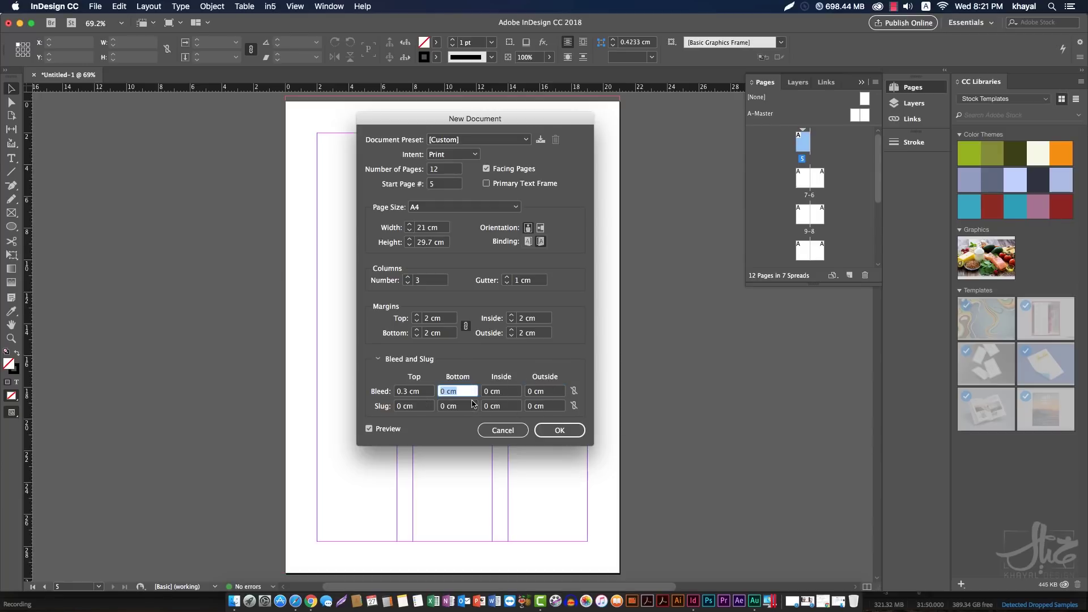
{"action": "left_click", "coordinate": [573, 391]}
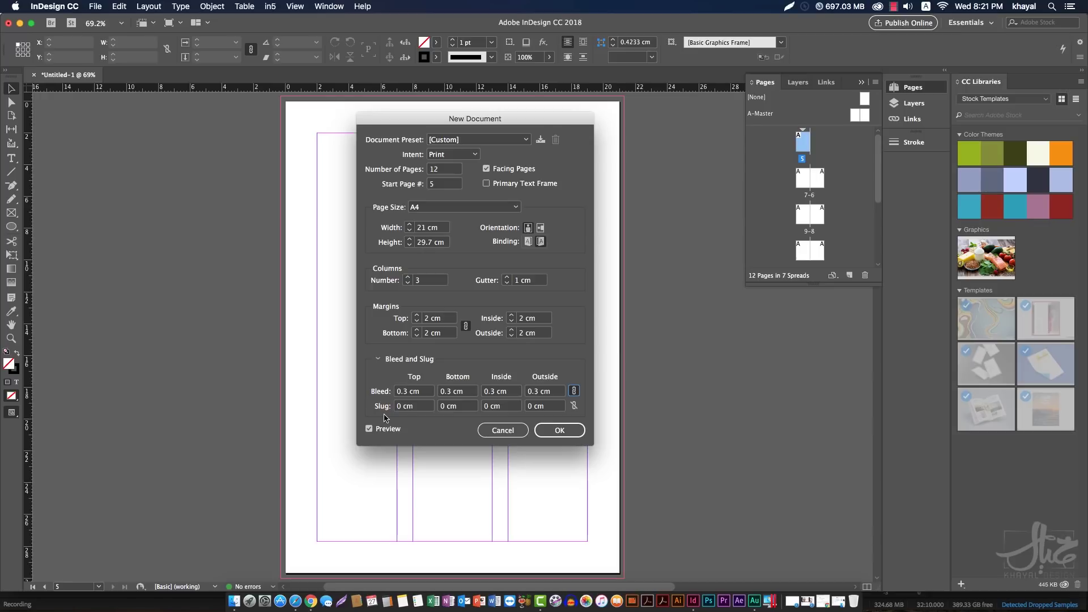
Try a top slug of 2 cm
{"action": "key", "text": "Tab"}
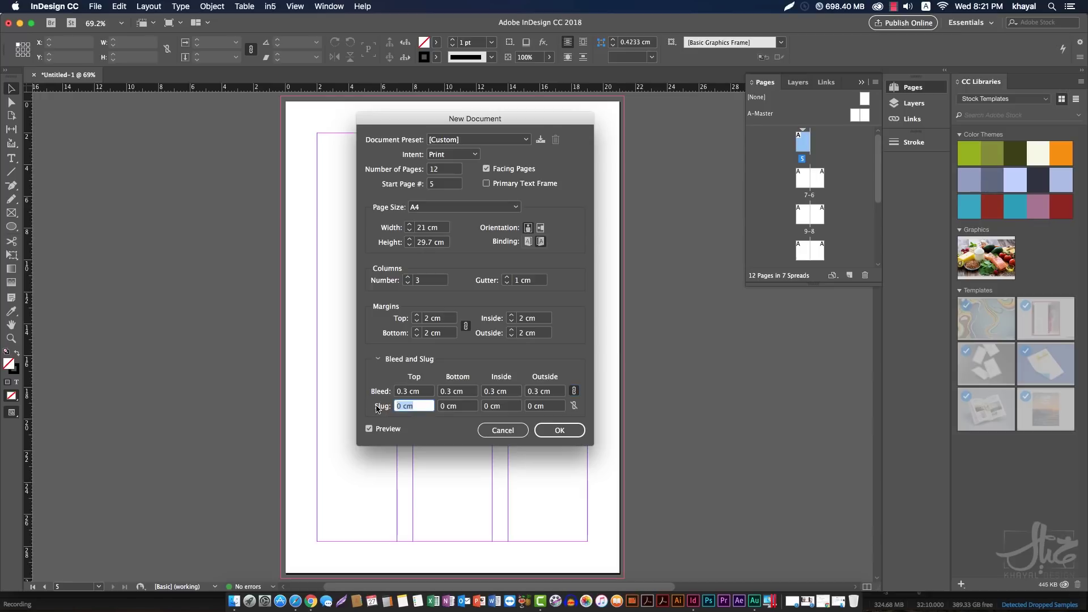
{"action": "type", "text": "2"}
{"action": "key", "text": "Tab"}
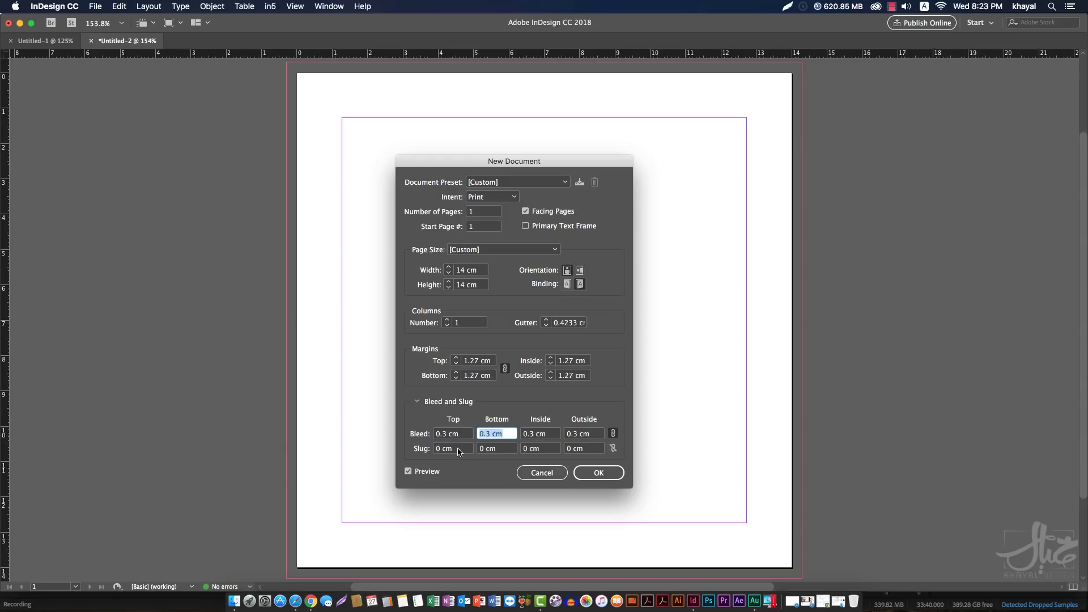
Set the top slug to 0.5 cm and link the slug values so all four sides match
{"action": "left_click", "coordinate": [460, 449]}
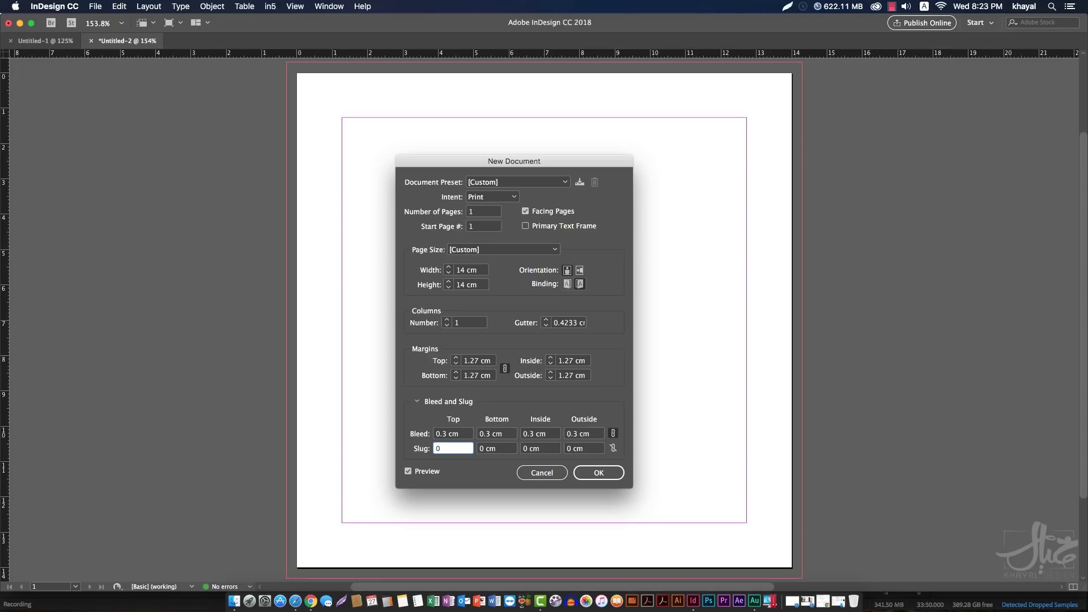
{"action": "key", "text": "Tab"}
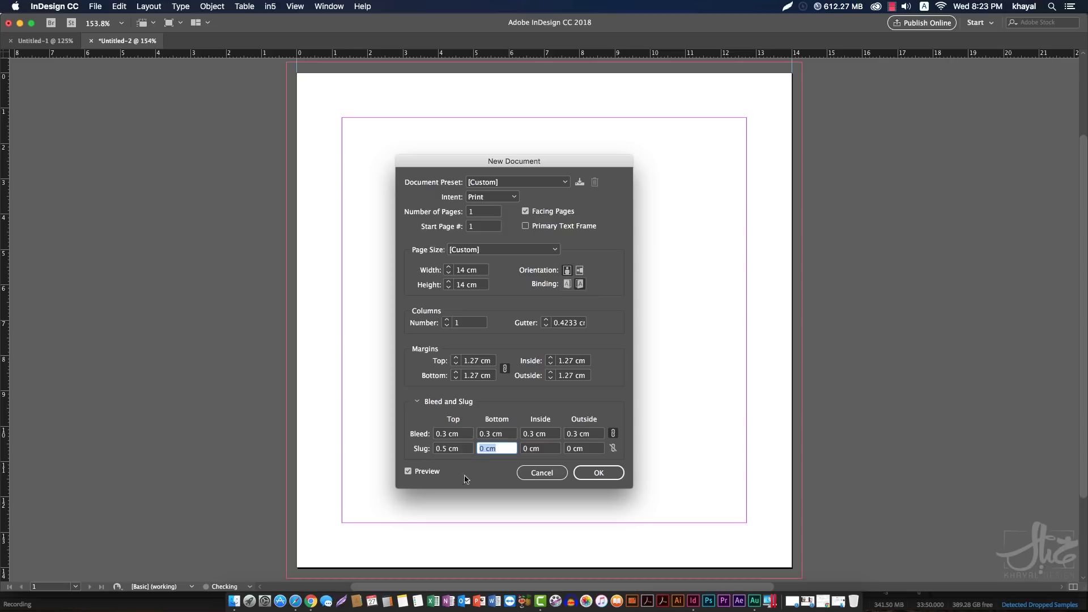
{"action": "left_click", "coordinate": [613, 449]}
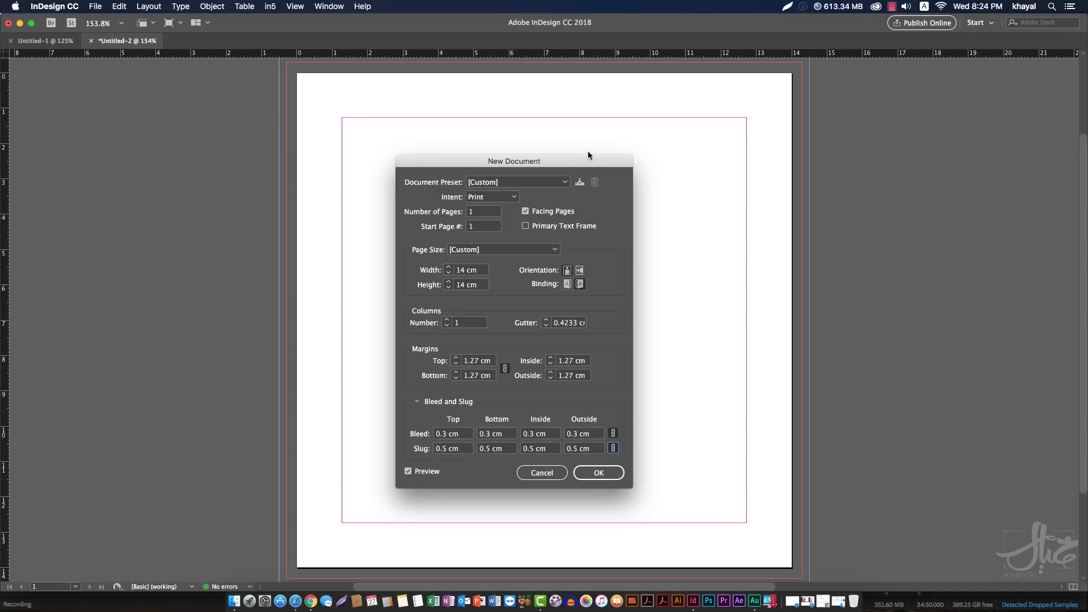
{"action": "left_click_drag", "start_coordinate": [492, 162], "coordinate": [477, 163]}
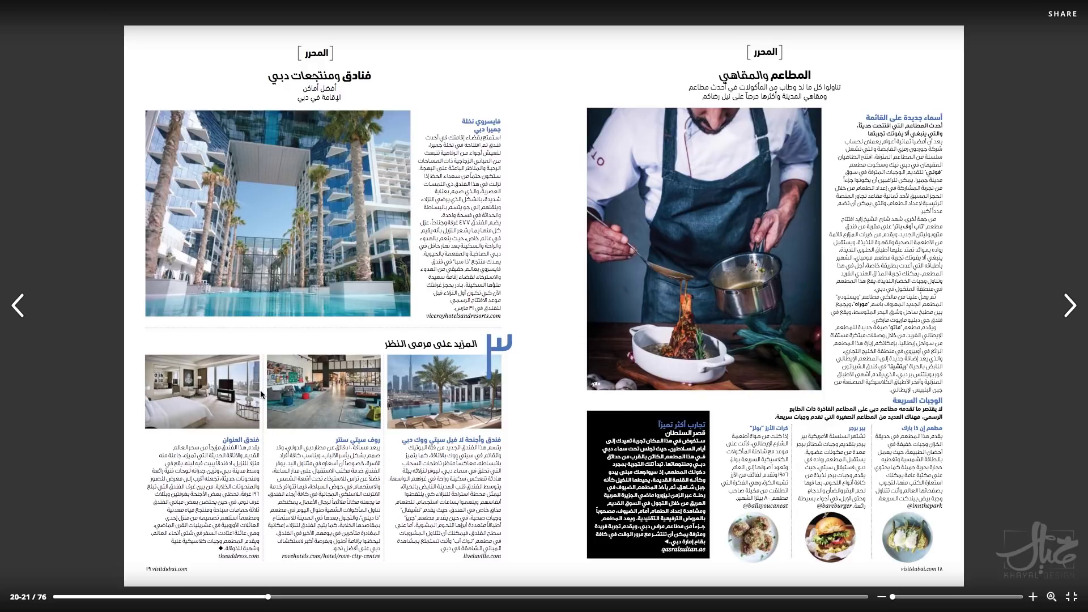
Start a screen capture of magazine spread 20-21 and outline the three lower hotel columns with red rectangles
{"action": "key", "text": "F1"}
{"action": "mouse_move", "coordinate": [387, 353]}
{"action": "left_mouse_down"}
{"action": "mouse_move", "coordinate": [472, 530]}
{"action": "mouse_move", "coordinate": [503, 562]}
{"action": "left_mouse_up"}
{"action": "mouse_move", "coordinate": [266, 352]}
{"action": "left_mouse_down"}
{"action": "mouse_move", "coordinate": [381, 544]}
{"action": "mouse_move", "coordinate": [380, 561]}
{"action": "left_mouse_up"}
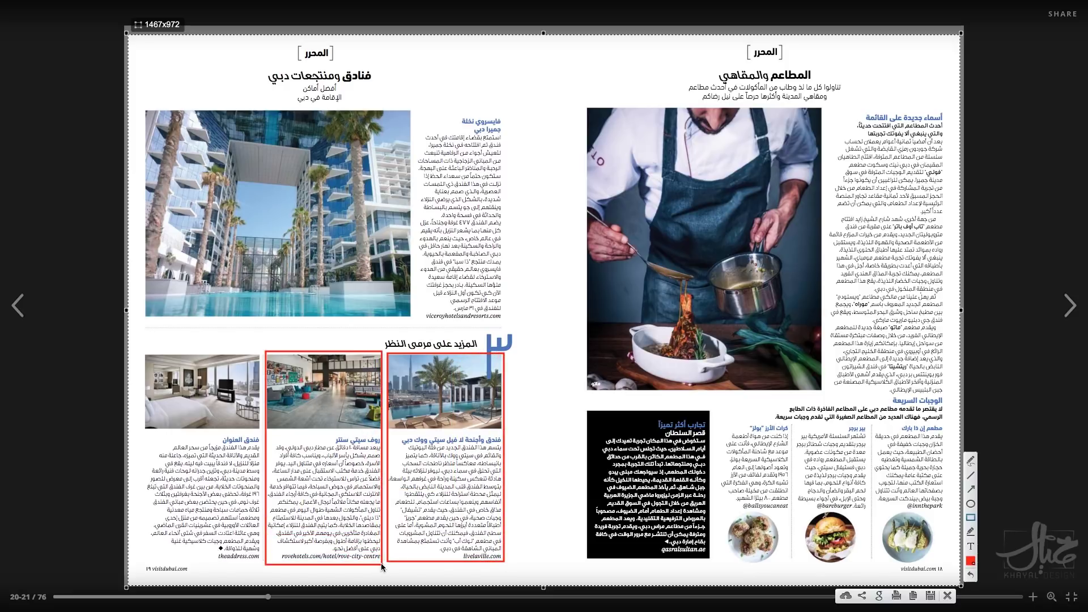
{"action": "mouse_move", "coordinate": [141, 352]}
{"action": "left_mouse_down"}
{"action": "mouse_move", "coordinate": [222, 466]}
{"action": "mouse_move", "coordinate": [261, 565]}
{"action": "left_mouse_up"}
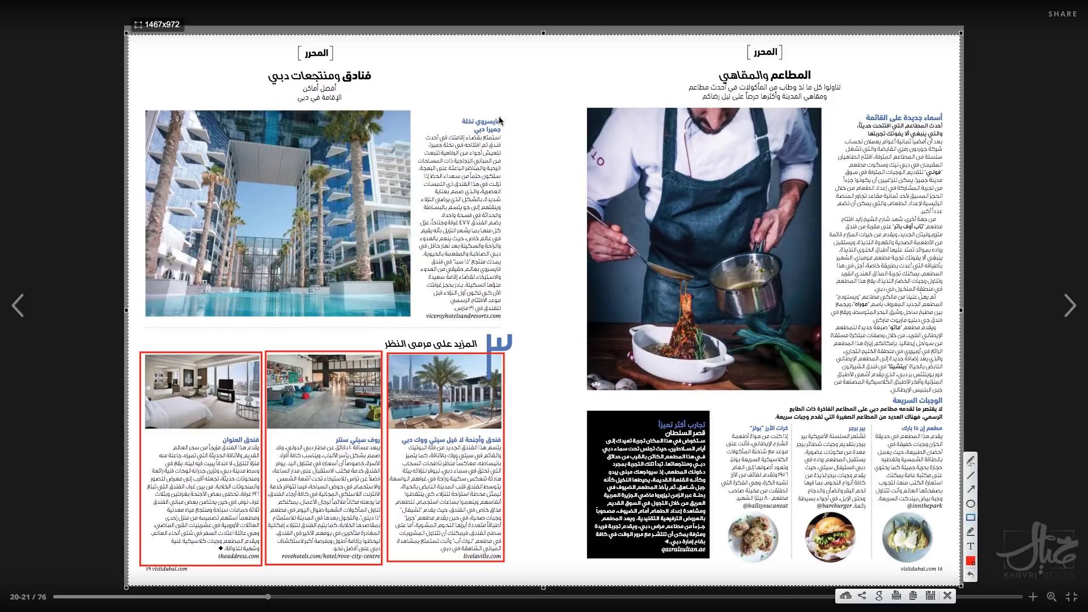
Mark the inner and outer margin edges of the hotels page with thin vertical red rectangles
{"action": "left_click_drag", "start_coordinate": [499, 120], "coordinate": [503, 569]}
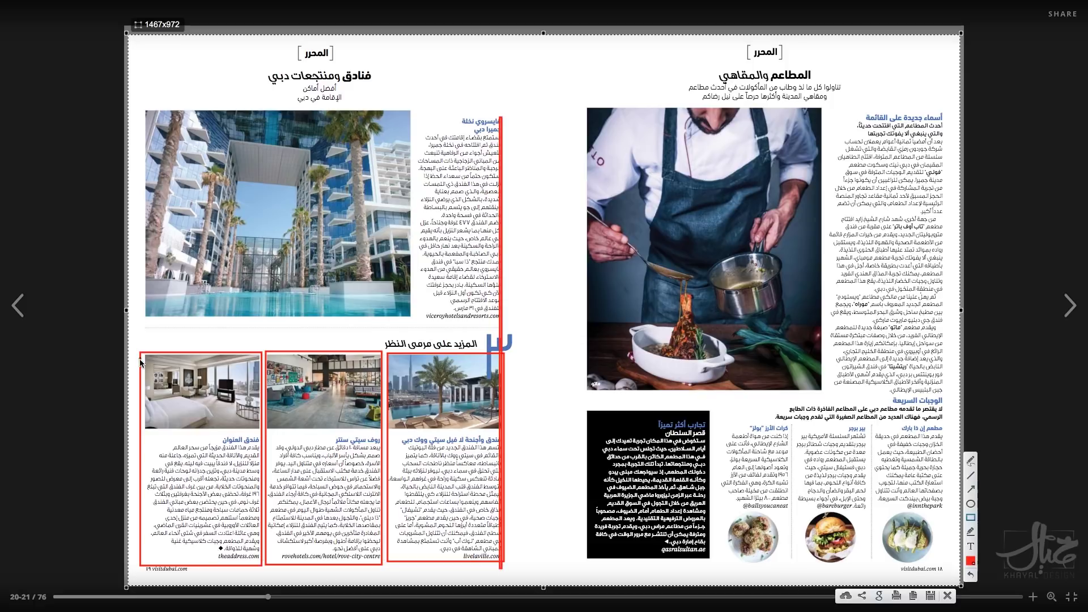
{"action": "left_click_drag", "start_coordinate": [142, 352], "coordinate": [143, 564]}
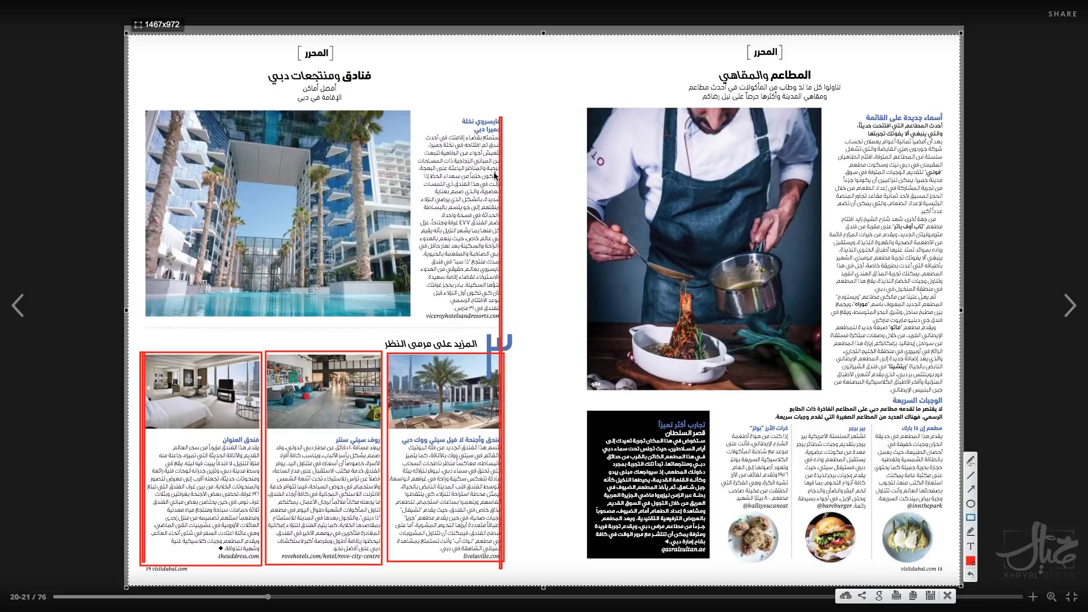
{"action": "left_click_drag", "start_coordinate": [506, 168], "coordinate": [506, 168]}
{"action": "left_click_drag", "start_coordinate": [500, 256], "coordinate": [470, 258]}
{"action": "left_click_drag", "start_coordinate": [163, 476], "coordinate": [131, 480]}
Go to the Holistic Holiday spread, capture its text page, outline the three text columns in red and copy the capture
{"action": "key", "text": "Right"}
{"action": "key", "text": "Right"}
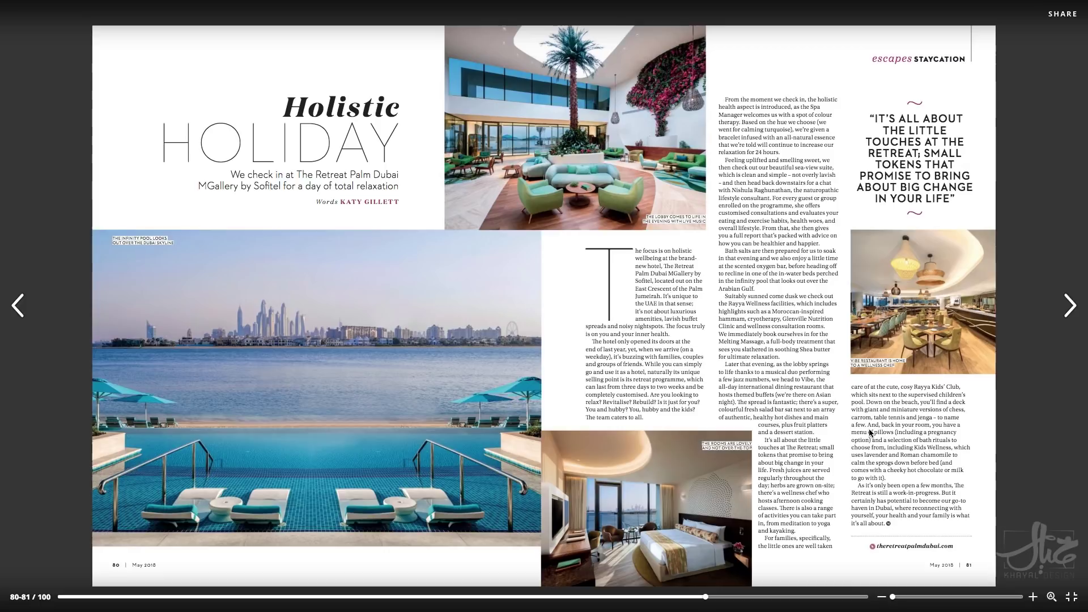
{"action": "key", "text": "Print"}
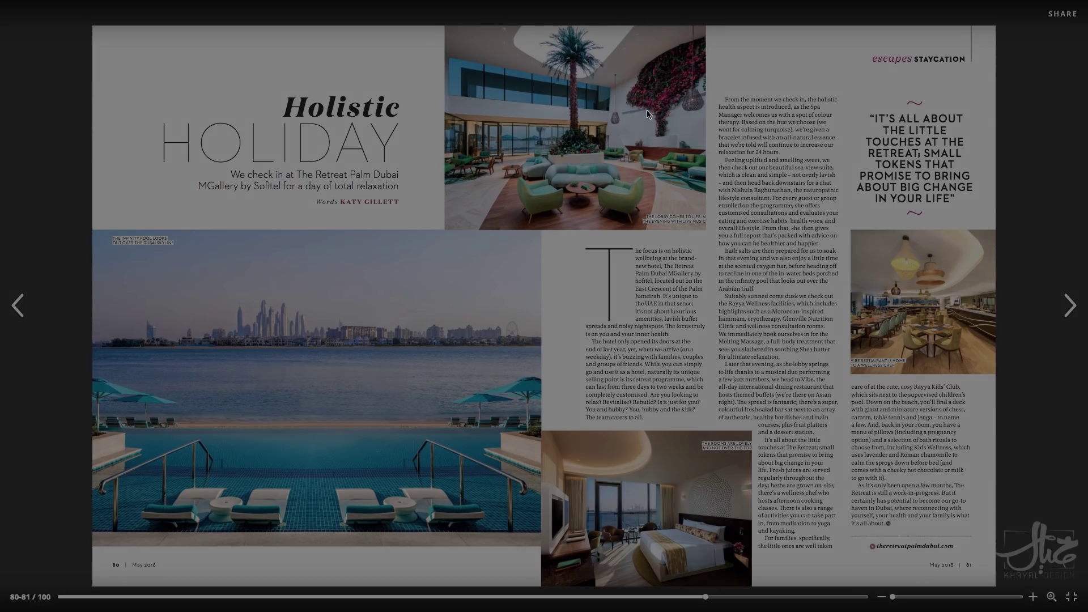
{"action": "mouse_move", "coordinate": [527, 59]}
{"action": "left_mouse_down"}
{"action": "mouse_move", "coordinate": [1031, 610]}
{"action": "mouse_move", "coordinate": [1001, 577]}
{"action": "left_mouse_up"}
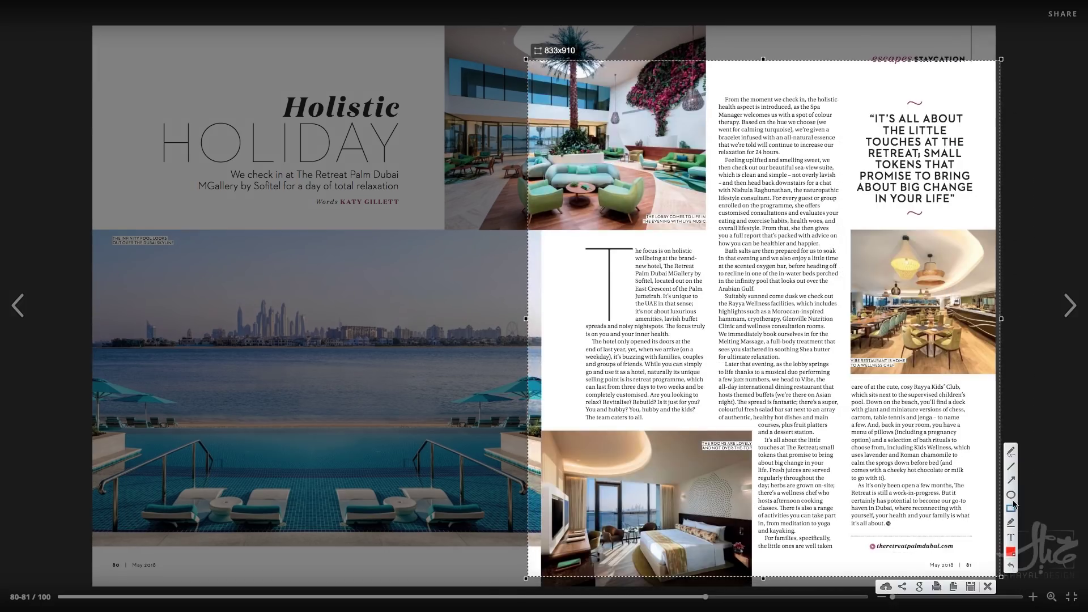
{"action": "mouse_move", "coordinate": [846, 85]}
{"action": "left_mouse_down"}
{"action": "mouse_move", "coordinate": [944, 506]}
{"action": "mouse_move", "coordinate": [981, 519]}
{"action": "left_mouse_up"}
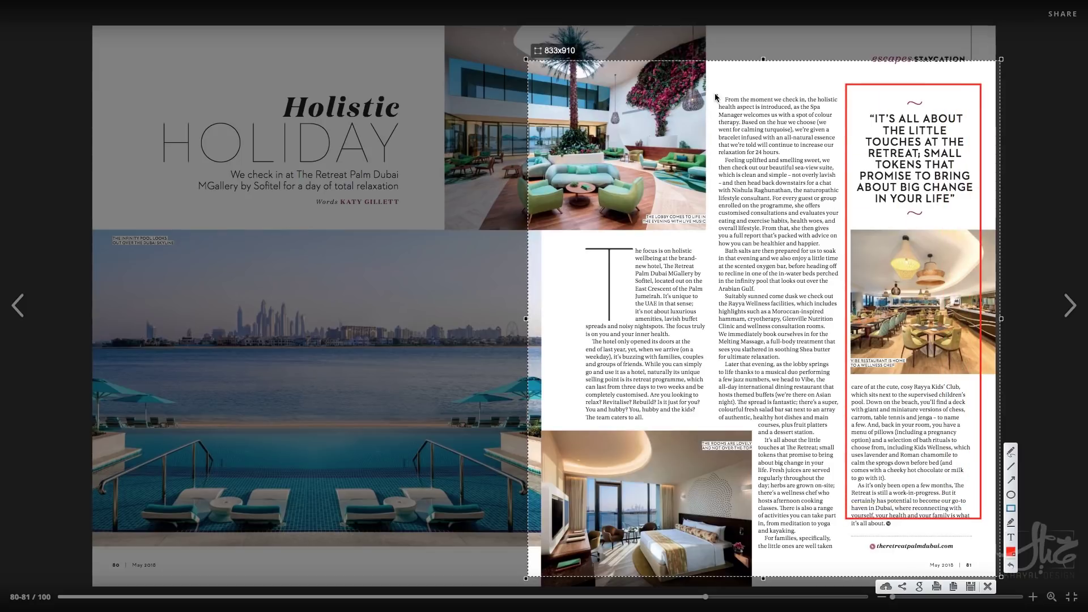
{"action": "left_click_drag", "start_coordinate": [712, 84], "coordinate": [841, 548]}
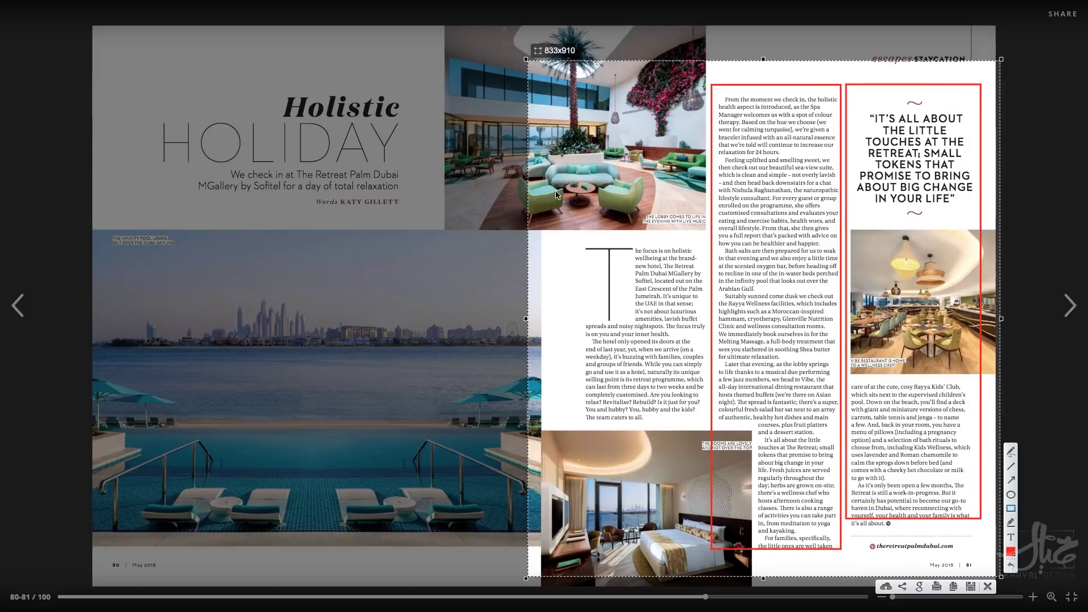
{"action": "mouse_move", "coordinate": [554, 229]}
{"action": "left_mouse_down"}
{"action": "mouse_move", "coordinate": [697, 391]}
{"action": "mouse_move", "coordinate": [703, 426]}
{"action": "left_mouse_up"}
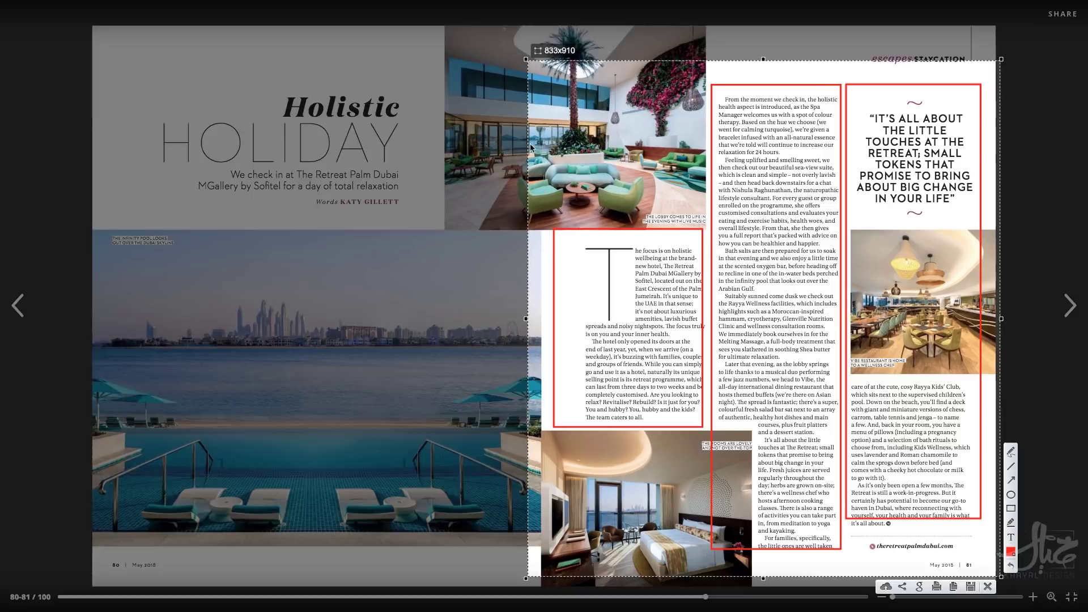
{"action": "key", "text": "ctrl+c"}
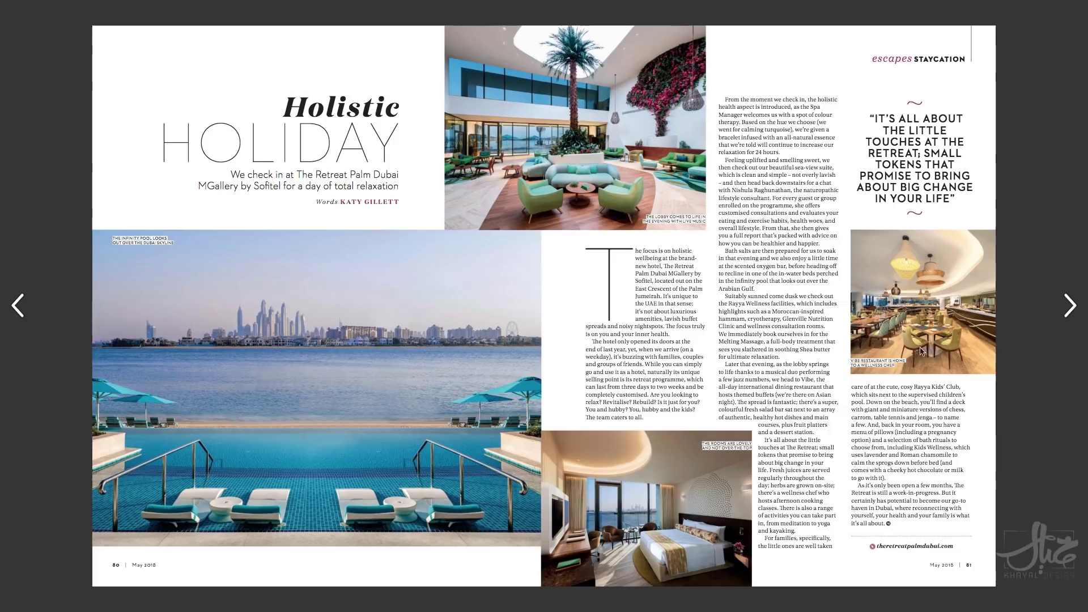
Browse the magazine spreads that follow Holistic Holiday to compare their column layouts
{"action": "key", "text": "Right"}
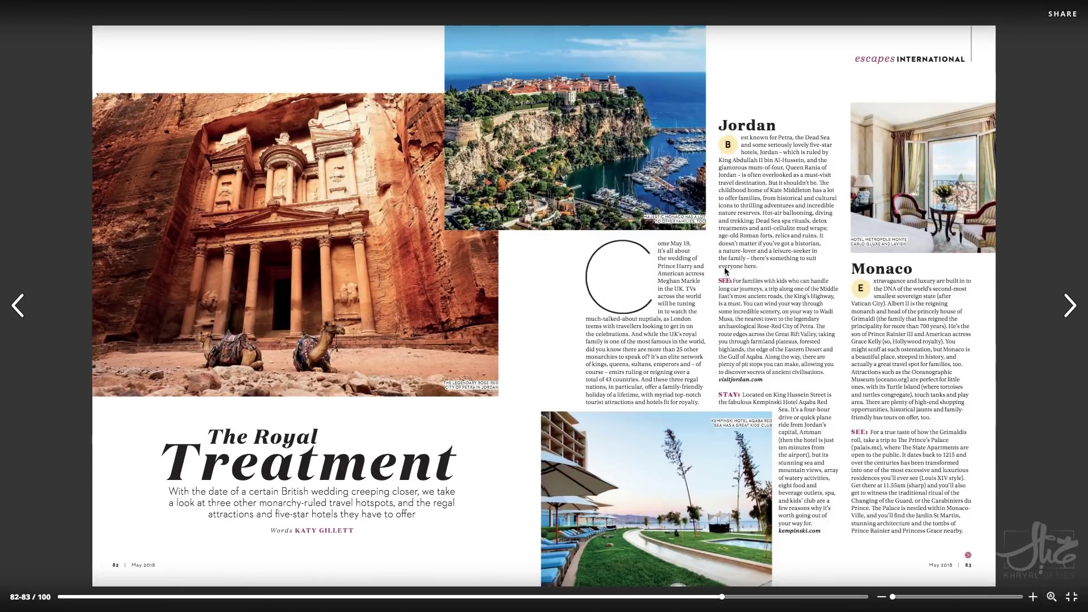
{"action": "key", "text": "Right"}
{"action": "key", "text": "Right"}
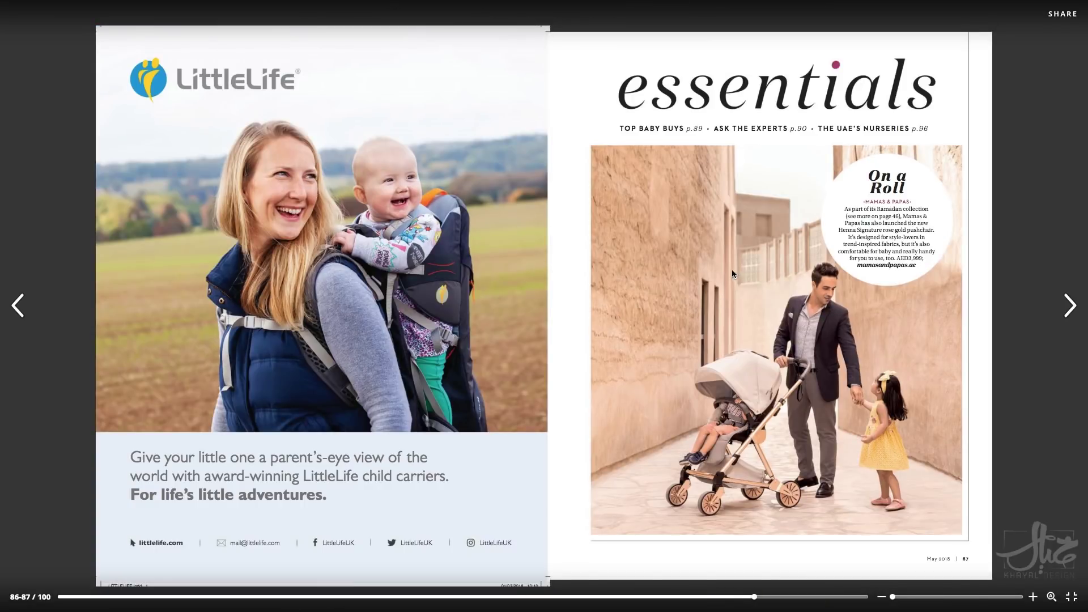
{"action": "key", "text": "Right"}
Switch to SkiDuabi.indd in InDesign and fit the Wild Wadi advert page in the window
{"action": "left_click", "coordinate": [798, 348]}
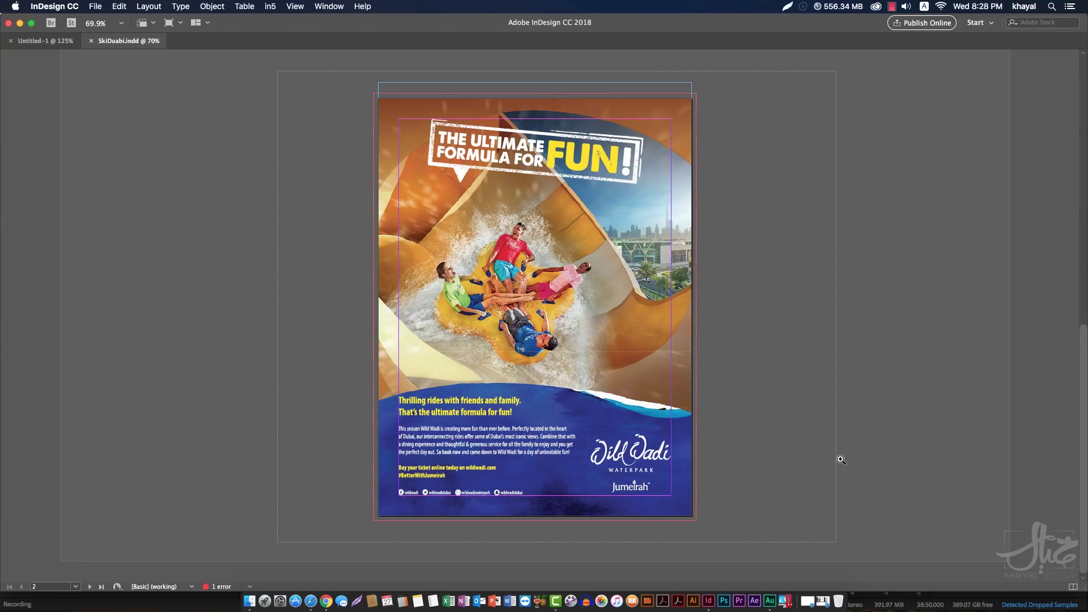
{"action": "key", "text": "super+0"}
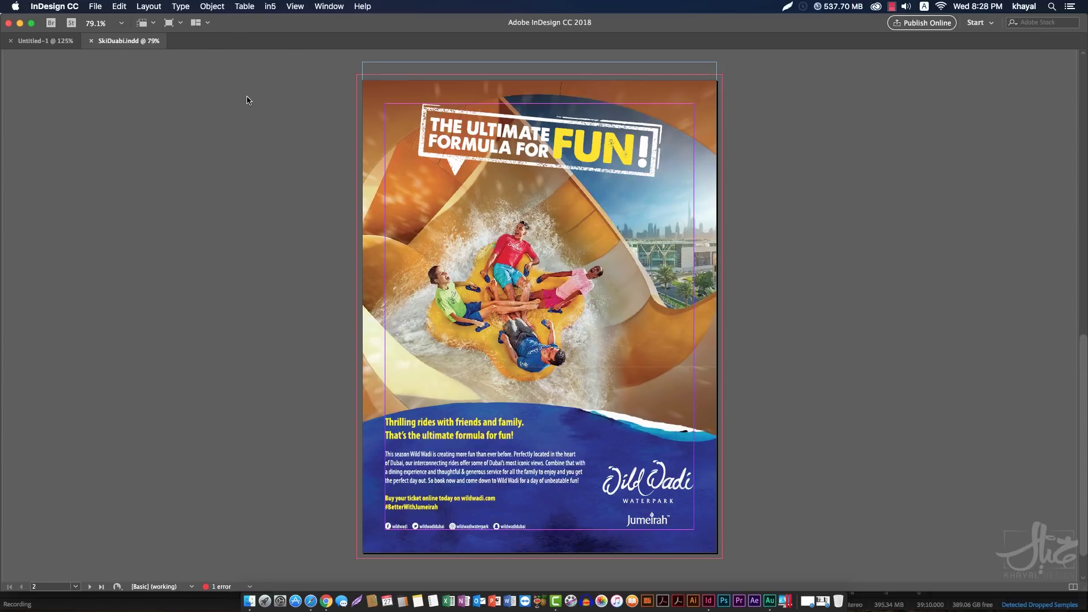
Show the hidden panels, and shift the Wild Wadi text-and-logo group to the page's left edge and back to the margin
{"action": "key", "text": "Tab"}
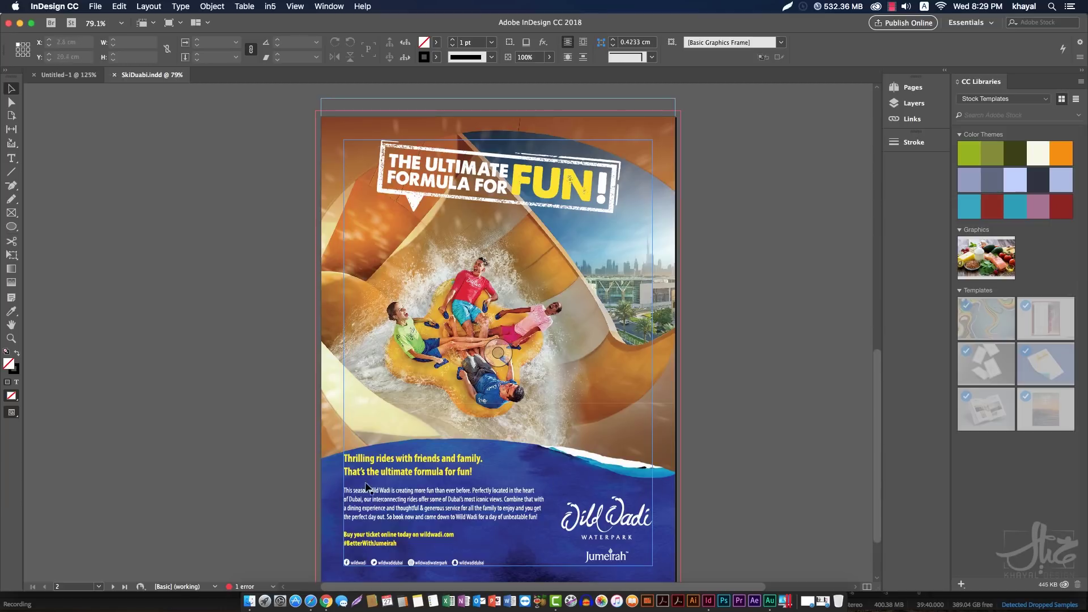
{"action": "left_click", "coordinate": [390, 458]}
{"action": "left_click_drag", "start_coordinate": [389, 458], "coordinate": [366, 459]}
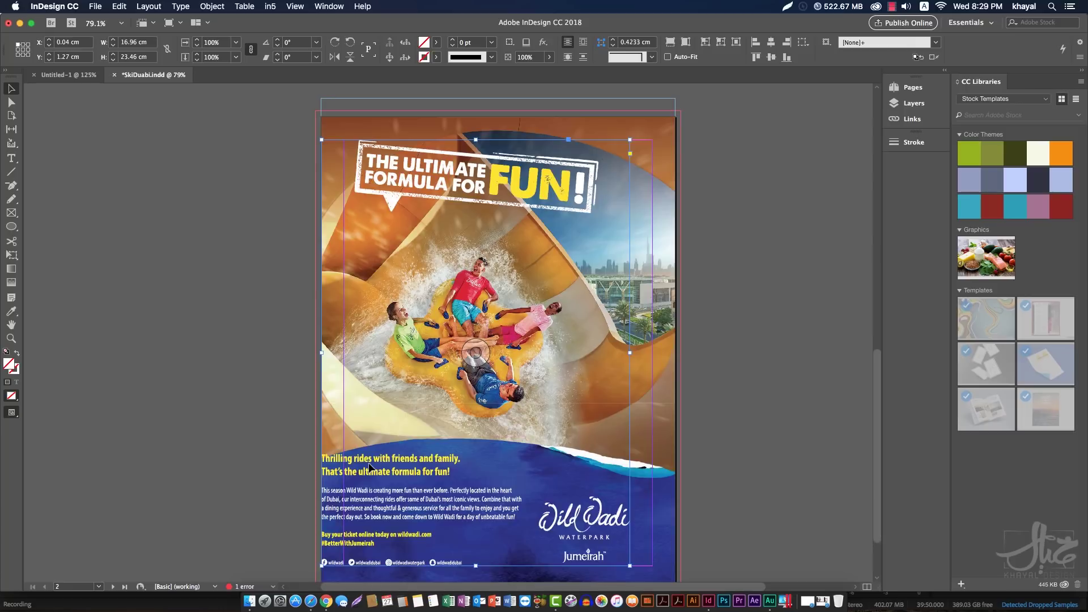
{"action": "mouse_move", "coordinate": [369, 468]}
{"action": "left_mouse_down"}
{"action": "mouse_move", "coordinate": [400, 457]}
{"action": "mouse_move", "coordinate": [377, 466]}
{"action": "left_mouse_up"}
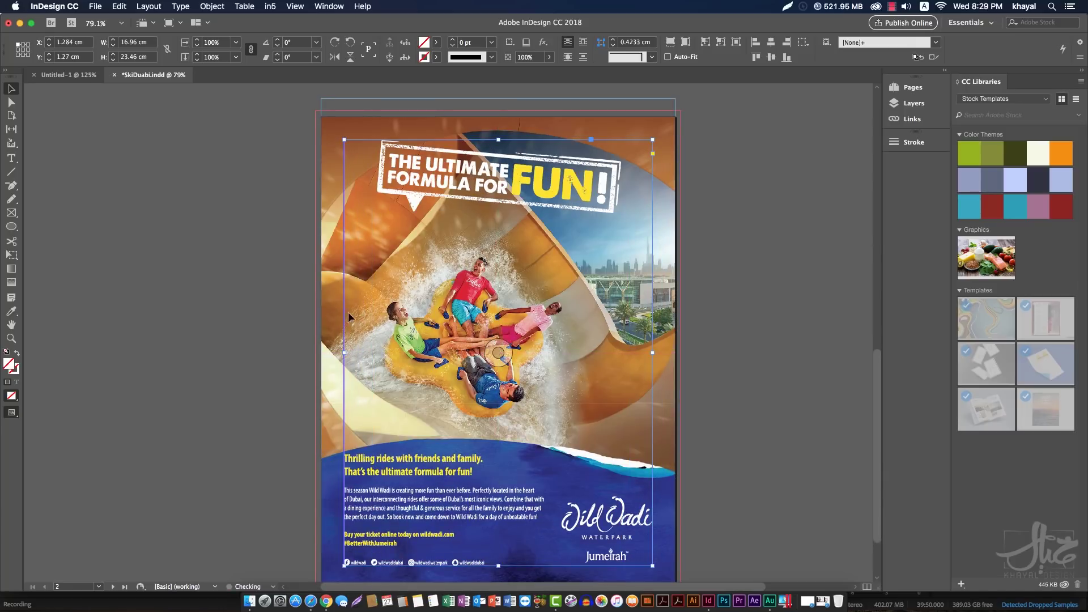
{"action": "left_click", "coordinate": [774, 288]}
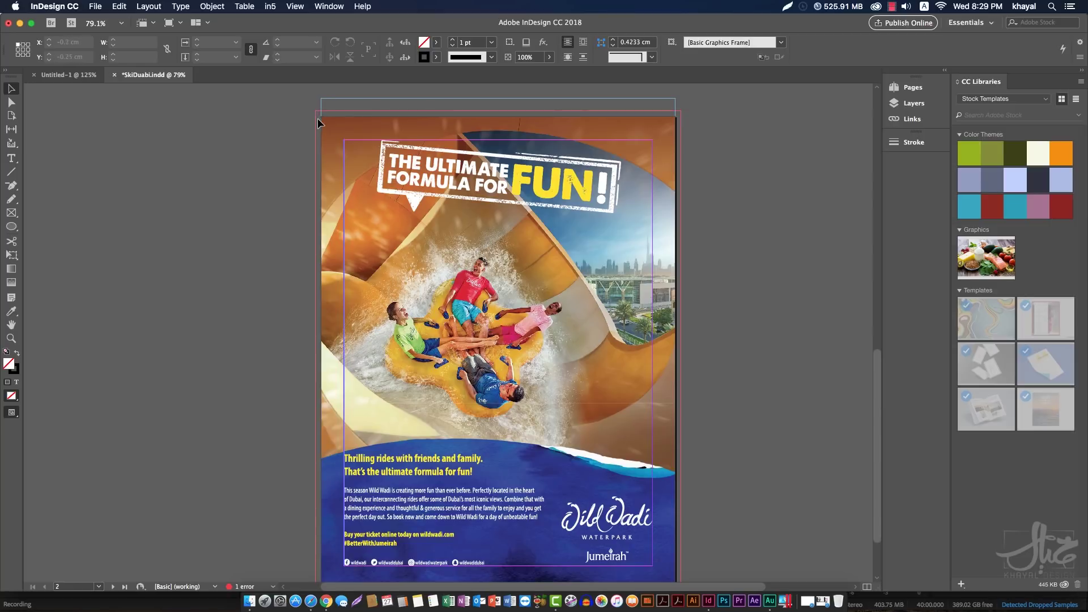
Go to the Ski Dubai advert page and zoom in on its upper edge and slug label
{"action": "key", "text": "z"}
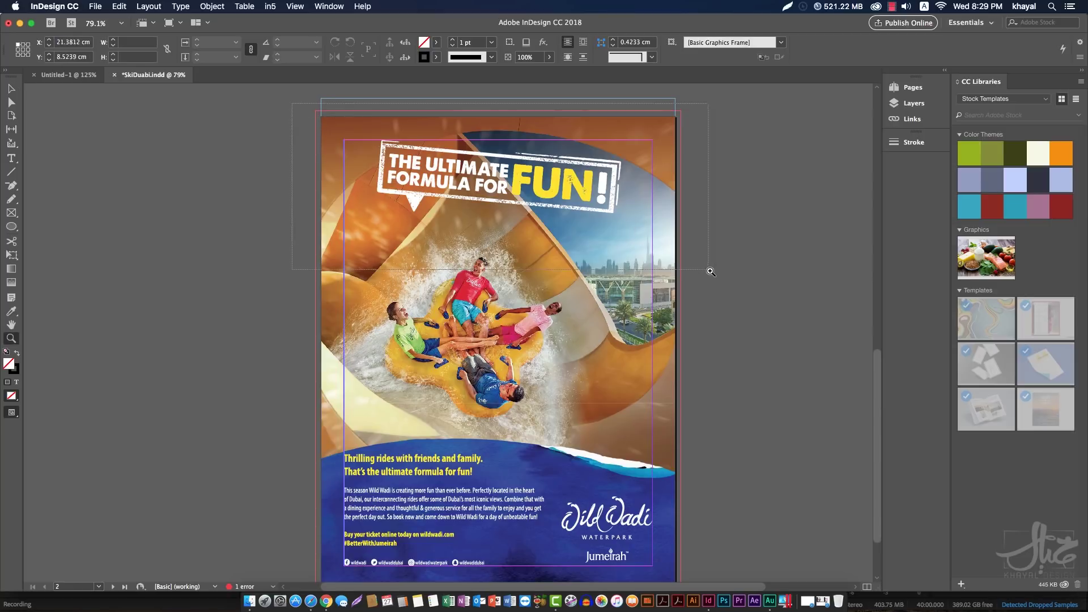
{"action": "left_click", "coordinate": [501, 187]}
{"action": "key", "text": "v"}
{"action": "left_click_drag", "start_coordinate": [276, 261], "coordinate": [531, 249]}
{"action": "left_click", "coordinate": [340, 176]}
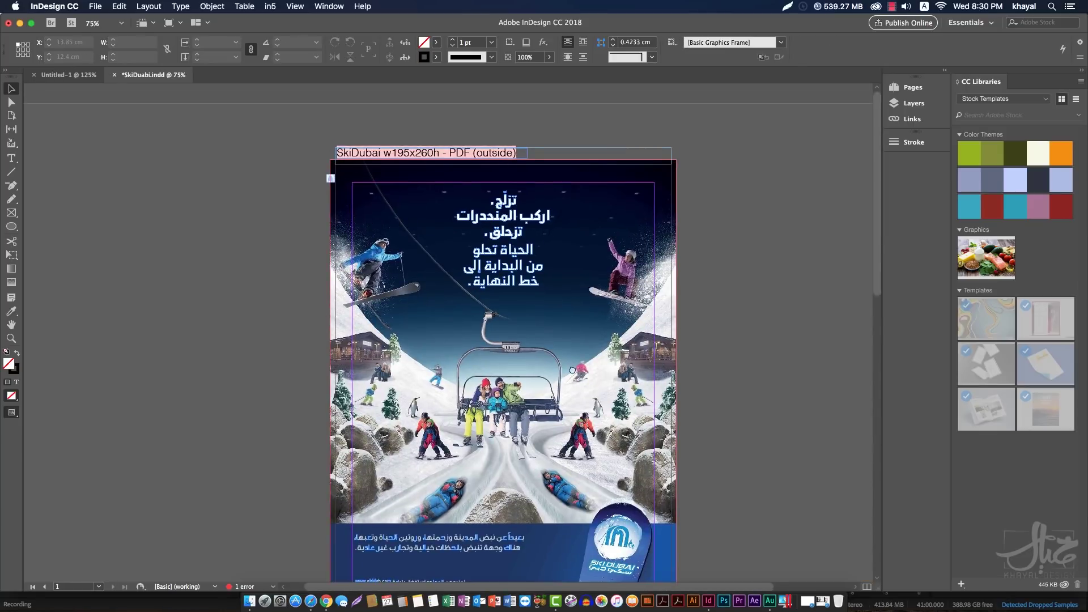
{"action": "scroll", "coordinate": [332, 156], "scroll_direction": "down", "scroll_amount": 2}
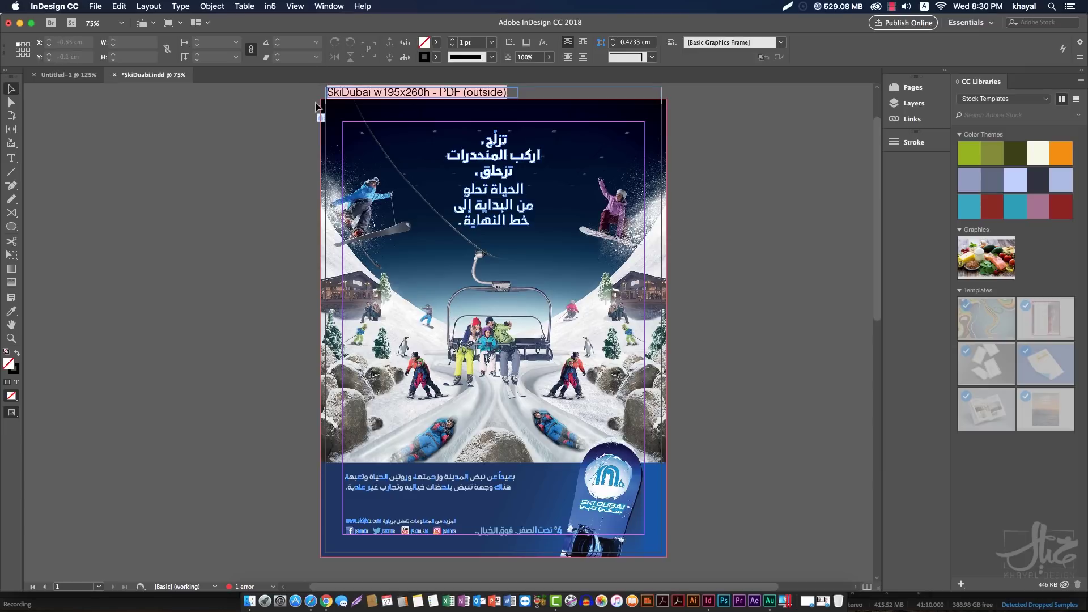
{"action": "key", "text": "z"}
{"action": "left_click_drag", "start_coordinate": [301, 95], "coordinate": [667, 267]}
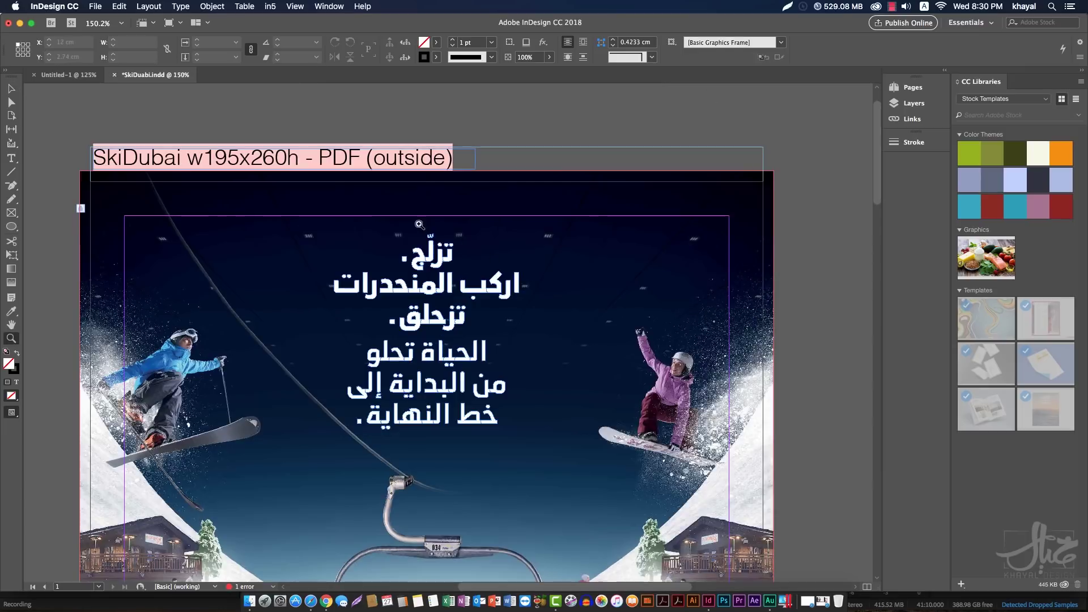
Examine the Ski Dubai advert's margin, bleed and slug guides from its upper edge down to the footer and back
{"action": "left_click", "coordinate": [11, 89]}
{"action": "scroll", "coordinate": [189, 273], "scroll_direction": "left", "scroll_amount": 5}
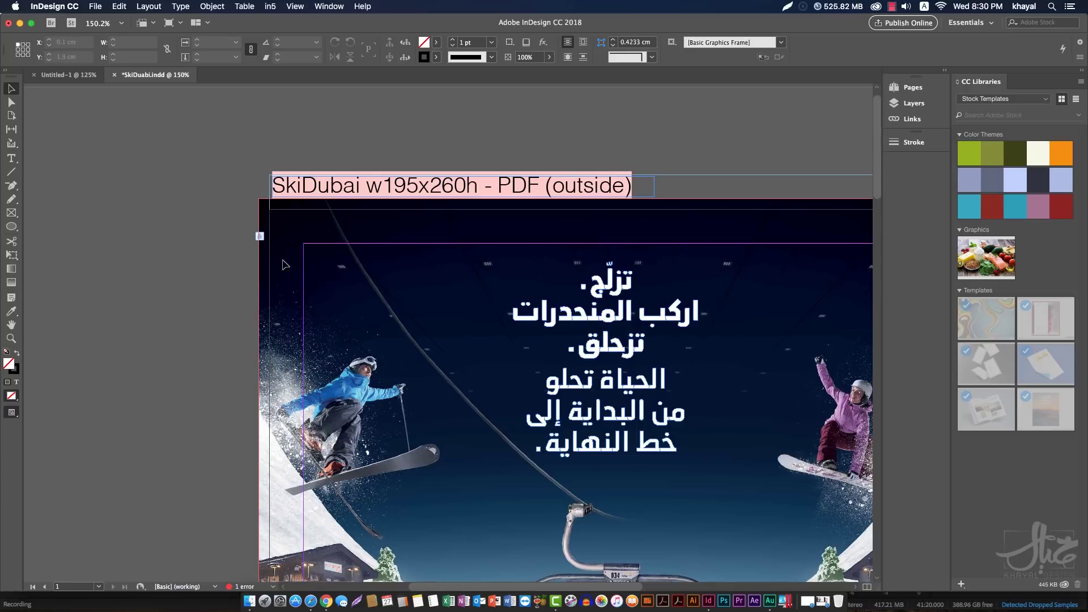
{"action": "scroll", "coordinate": [287, 262], "scroll_direction": "down", "scroll_amount": 5}
{"action": "scroll", "coordinate": [287, 262], "scroll_direction": "right", "scroll_amount": 2}
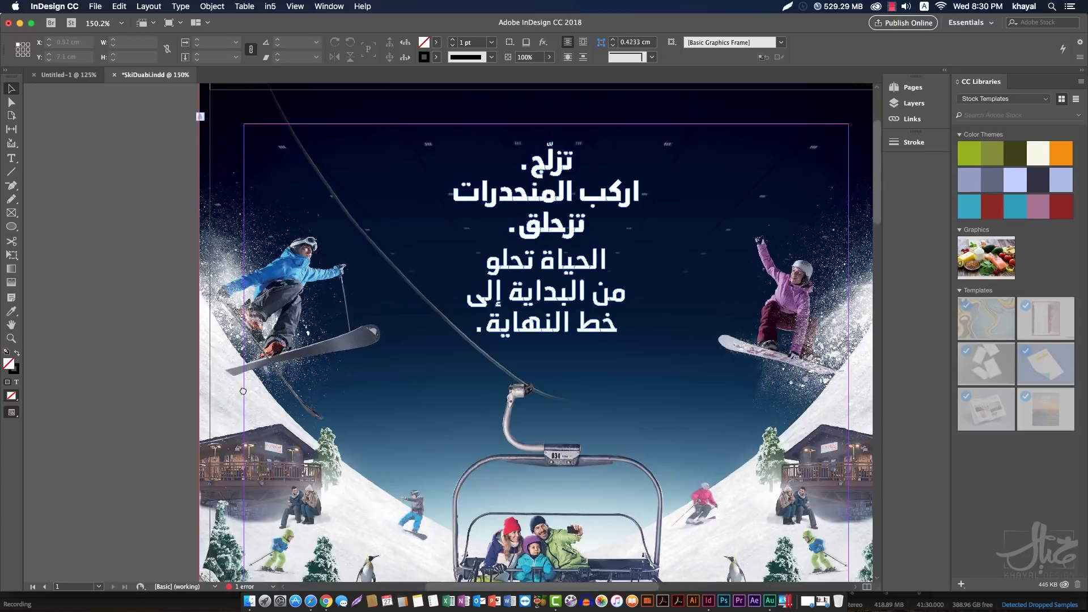
{"action": "scroll", "coordinate": [333, 252], "scroll_direction": "down", "scroll_amount": 18}
{"action": "scroll", "coordinate": [333, 251], "scroll_direction": "right", "scroll_amount": 2}
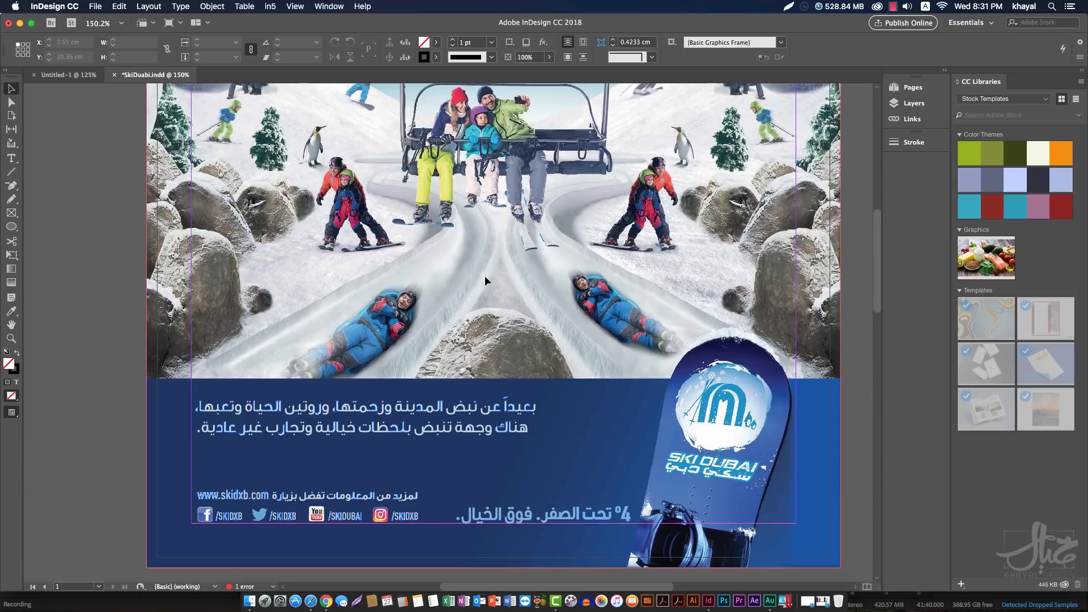
{"action": "scroll", "coordinate": [484, 276], "scroll_direction": "up", "scroll_amount": 15}
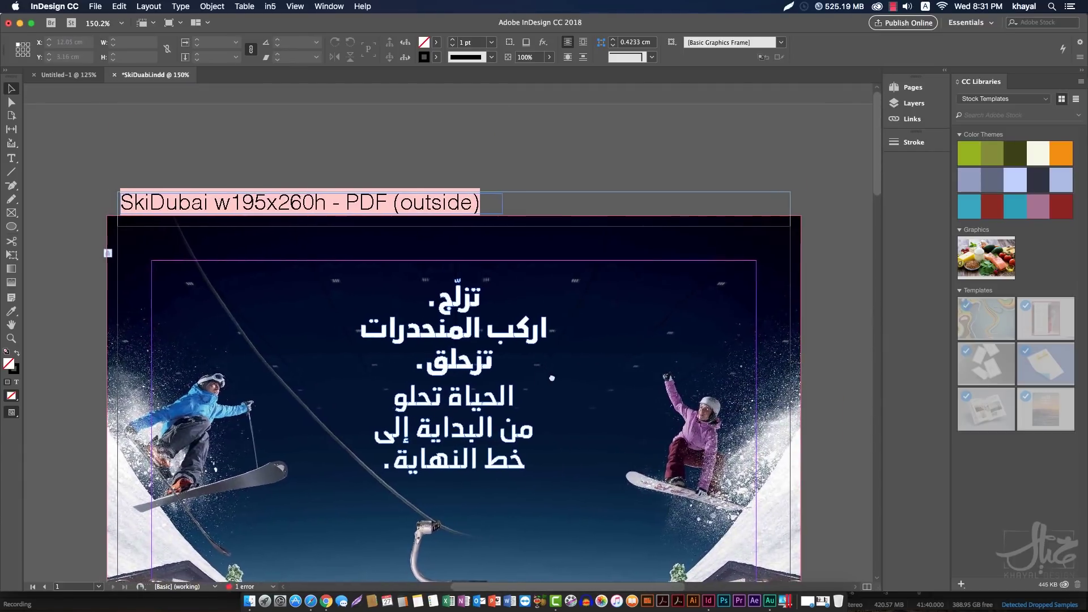
{"action": "scroll", "coordinate": [333, 153], "scroll_direction": "left", "scroll_amount": 2}
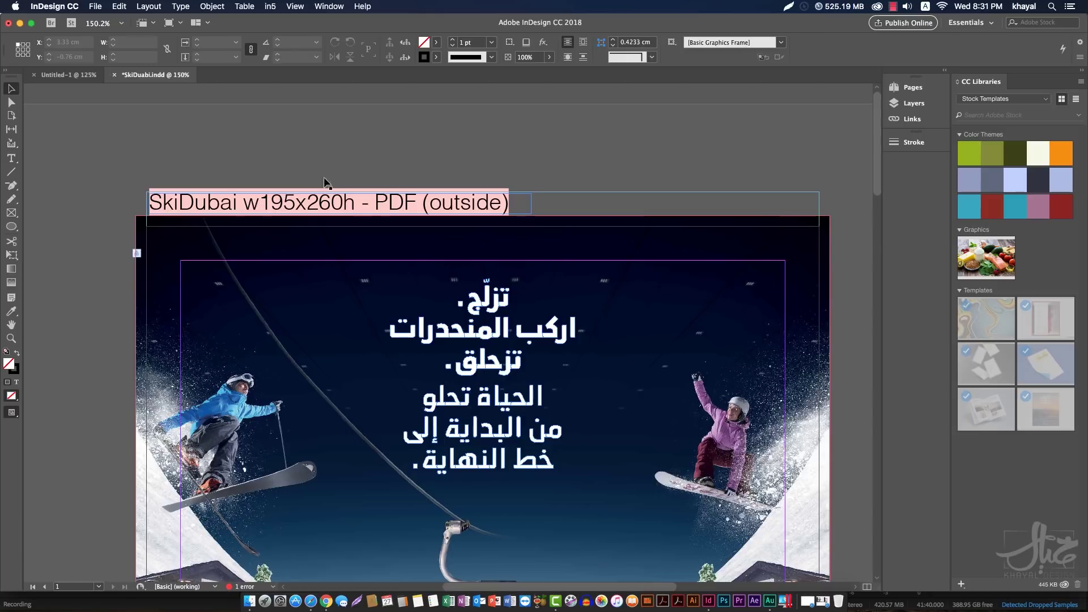
Inspect the slug label's text frame above the Ski Dubai advert, deselect it and bring the whole page back into view
{"action": "left_click", "coordinate": [402, 211]}
{"action": "left_click", "coordinate": [443, 214]}
{"action": "left_click", "coordinate": [274, 211]}
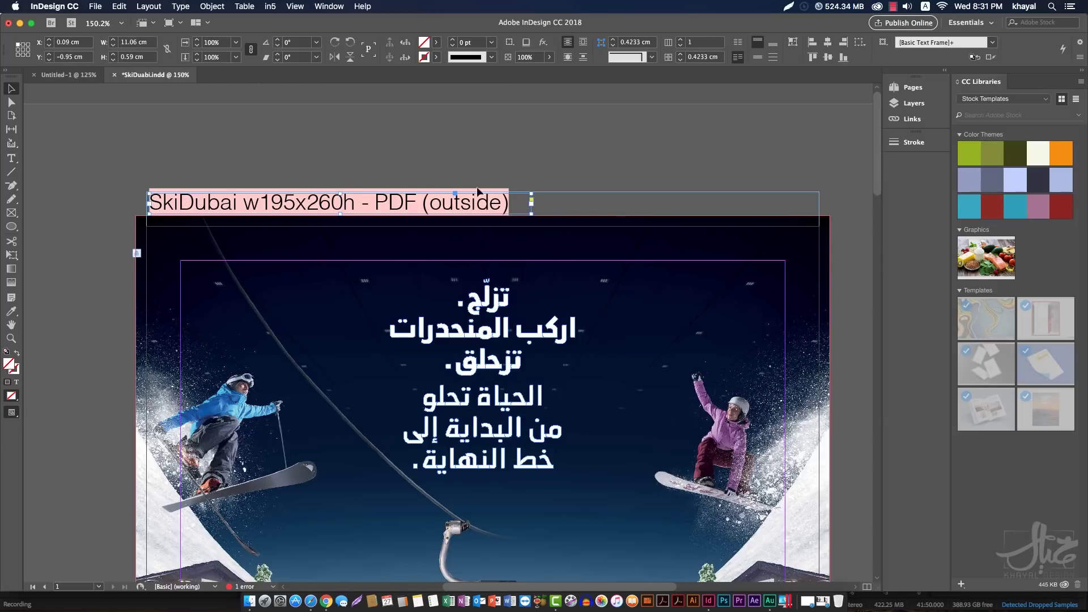
{"action": "left_click", "coordinate": [602, 198]}
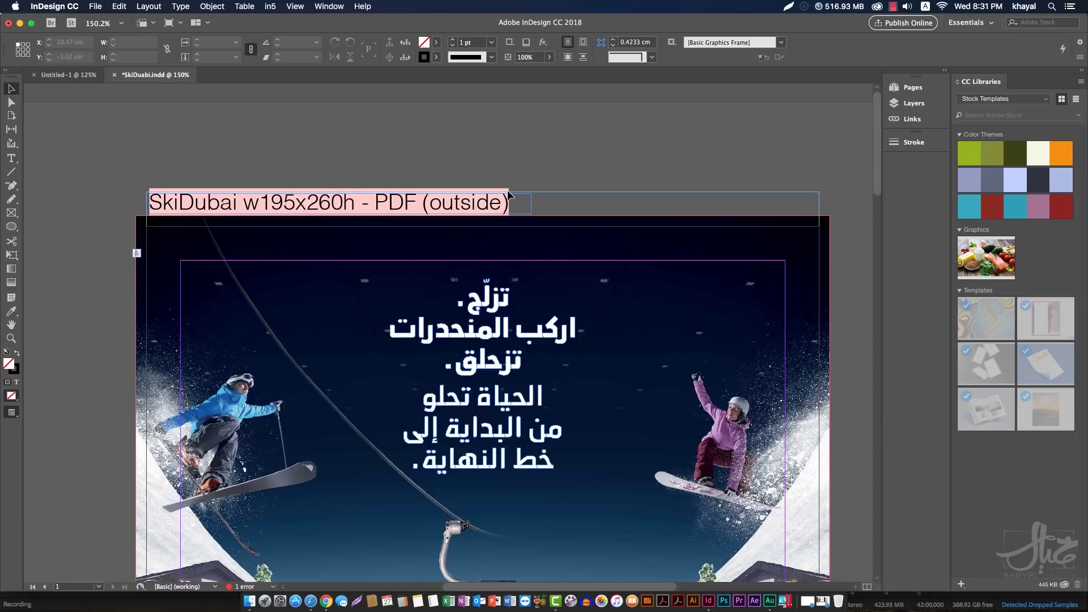
{"action": "key", "text": "super+minus"}
{"action": "key", "text": "super+minus"}
{"action": "key", "text": "super+minus"}
{"action": "key", "text": "super+minus"}
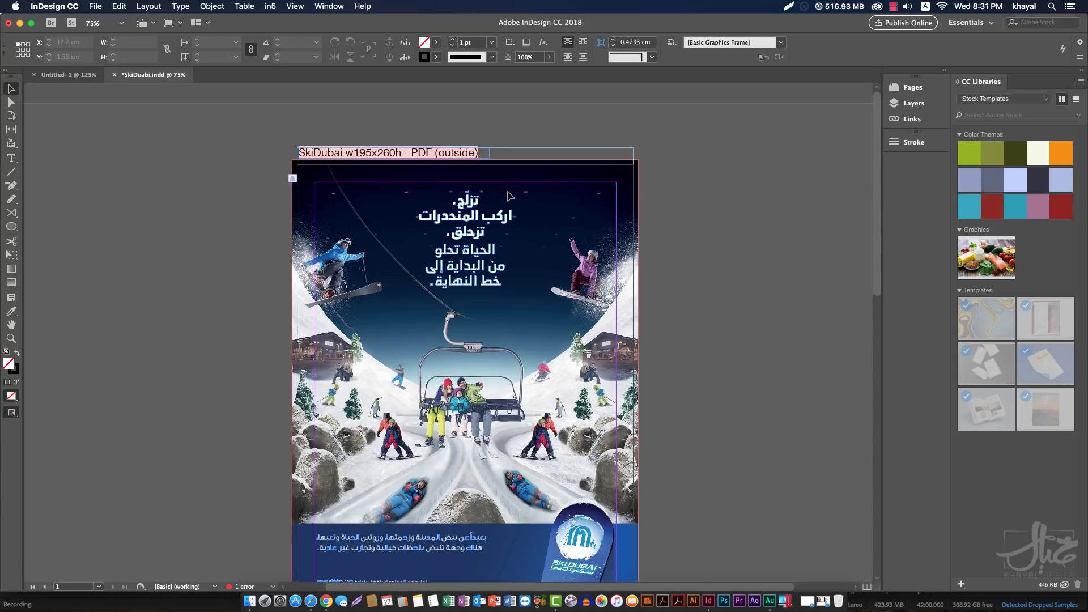
{"action": "scroll", "coordinate": [508, 195], "scroll_direction": "down", "scroll_amount": 2}
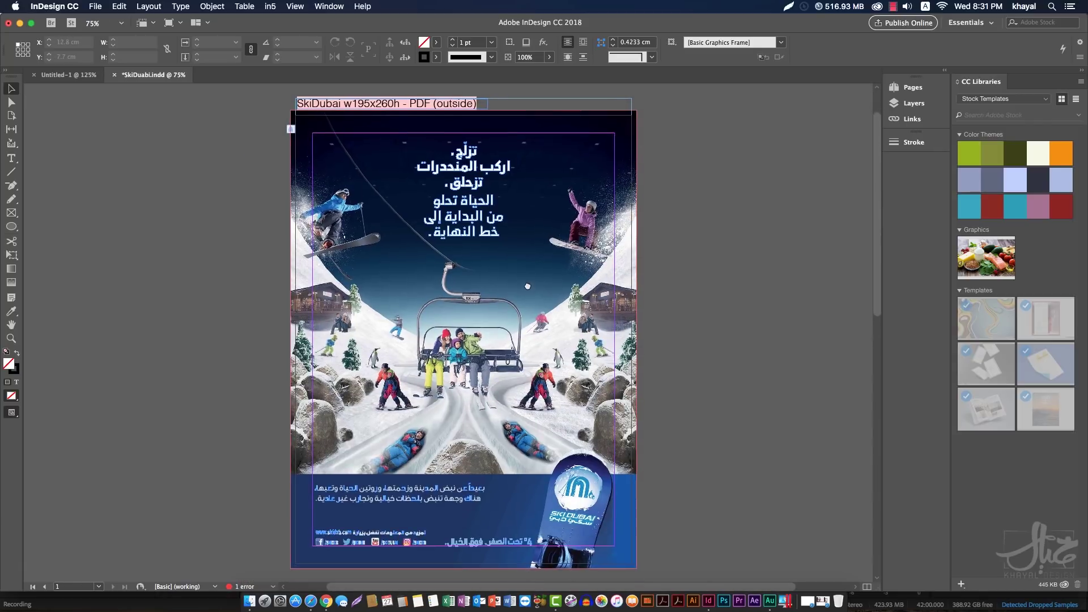
Keep the Normal screen mode and place a copy of the slug label on the pasteboard left of the Ski Dubai advert
{"action": "left_click", "coordinate": [11, 412]}
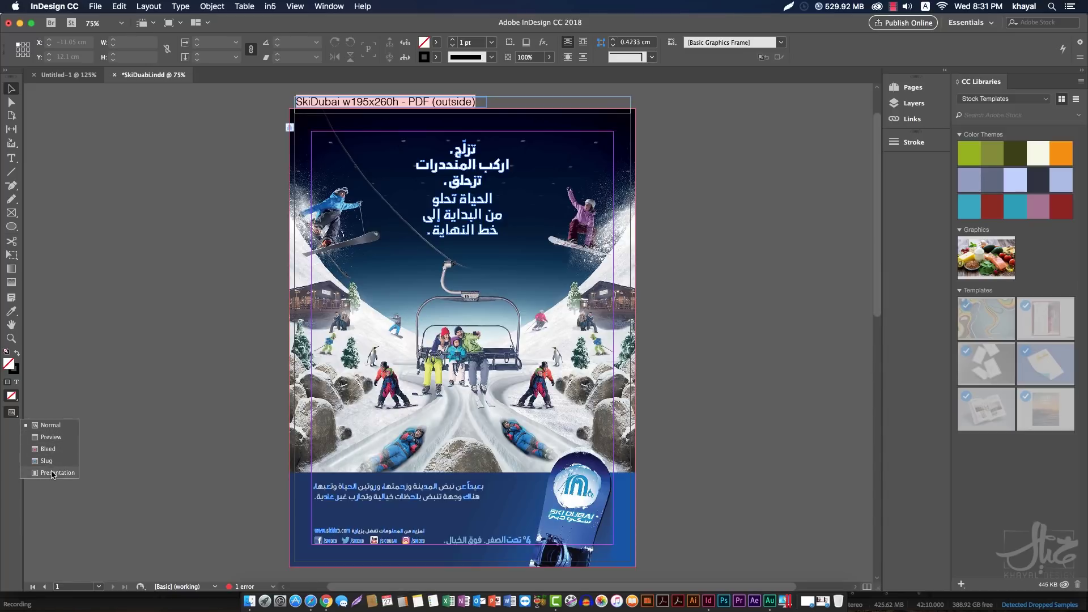
{"action": "left_click", "coordinate": [48, 430]}
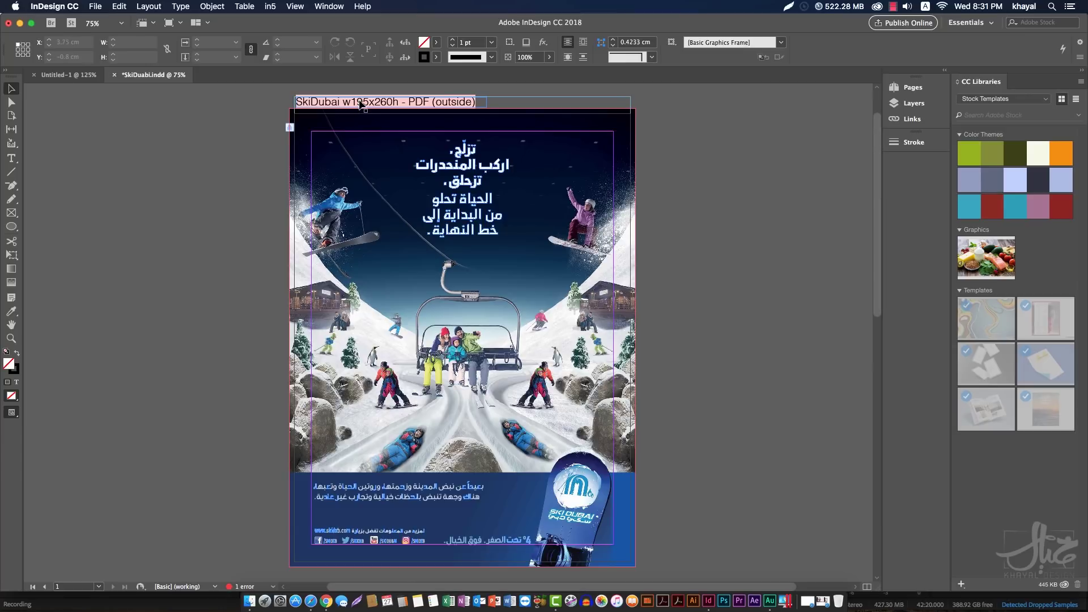
{"action": "left_click_drag", "start_coordinate": [361, 105], "coordinate": [151, 235]}
{"action": "left_click", "coordinate": [180, 275]}
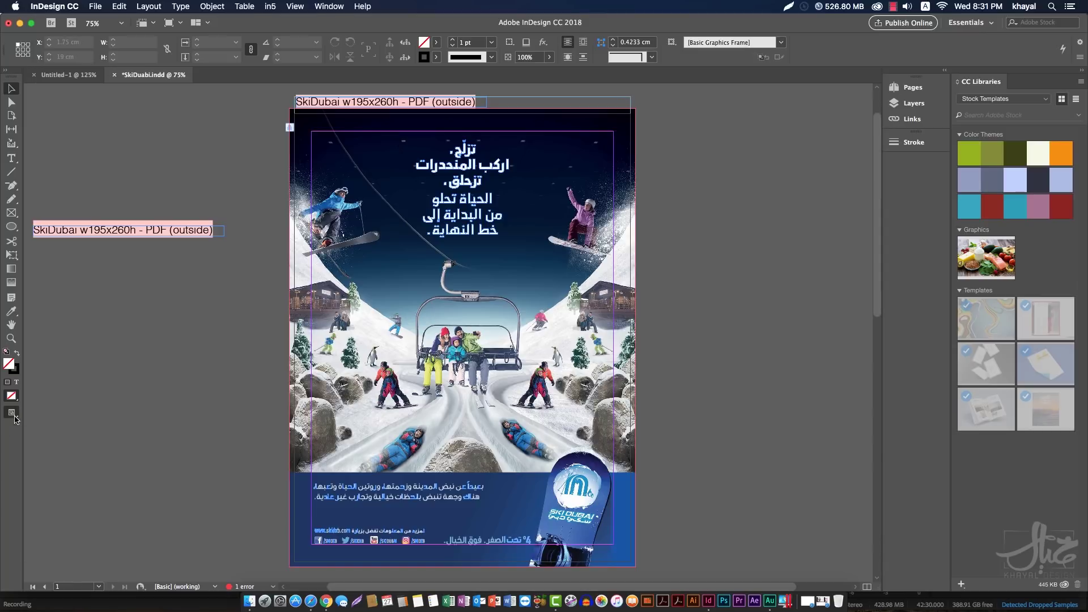
Compare the Ski Dubai advert in the Bleed, Preview and Slug screen modes, ending in Slug
{"action": "left_click_drag", "start_coordinate": [14, 417], "coordinate": [48, 447]}
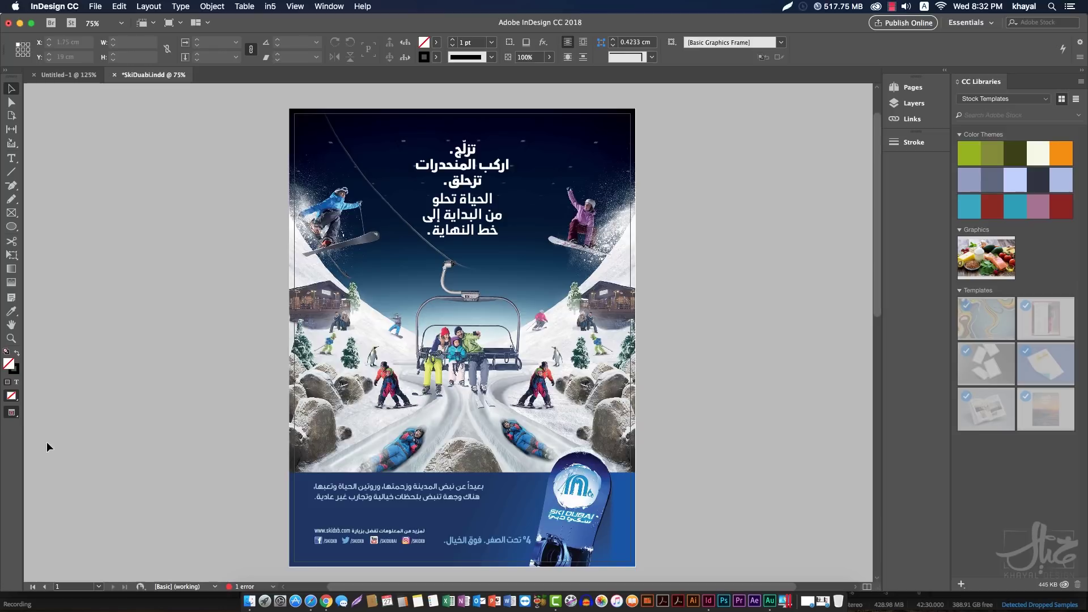
{"action": "left_click", "coordinate": [14, 414]}
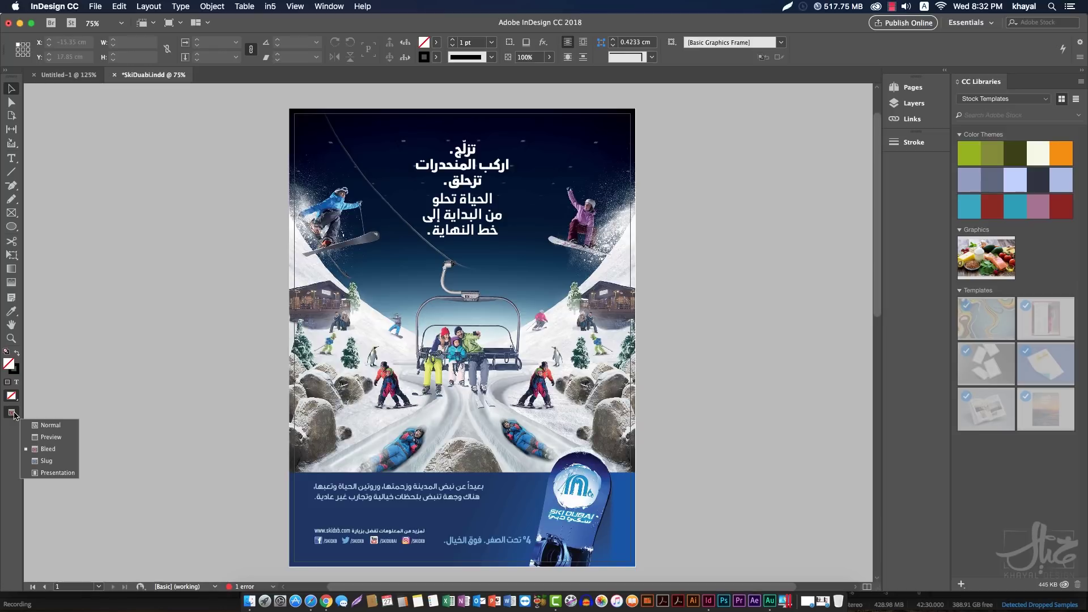
{"action": "left_click_drag", "start_coordinate": [15, 416], "coordinate": [44, 437]}
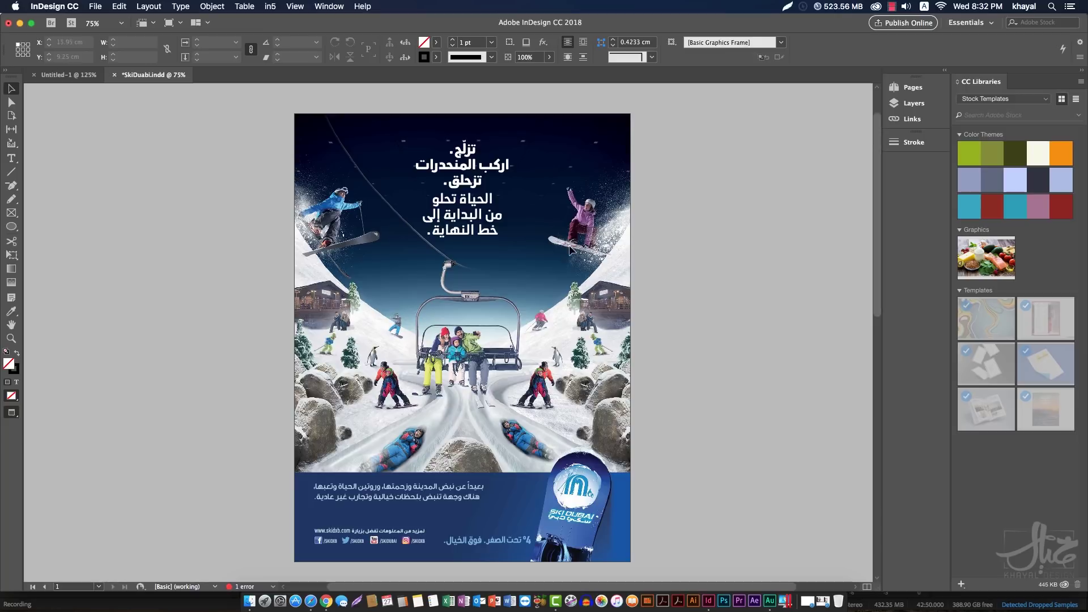
{"action": "left_click", "coordinate": [14, 419]}
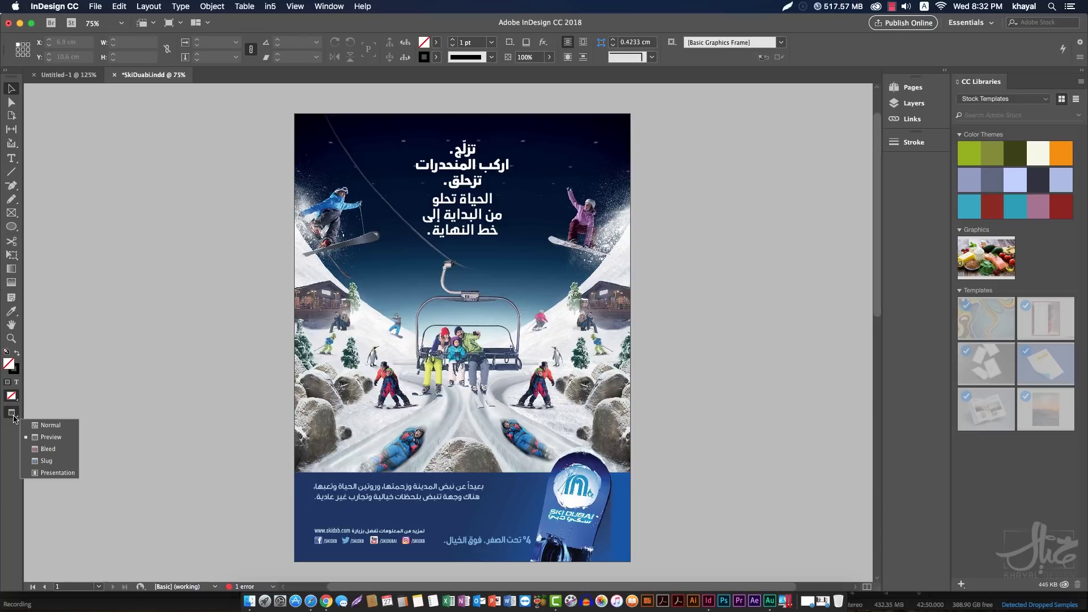
{"action": "left_click", "coordinate": [54, 449]}
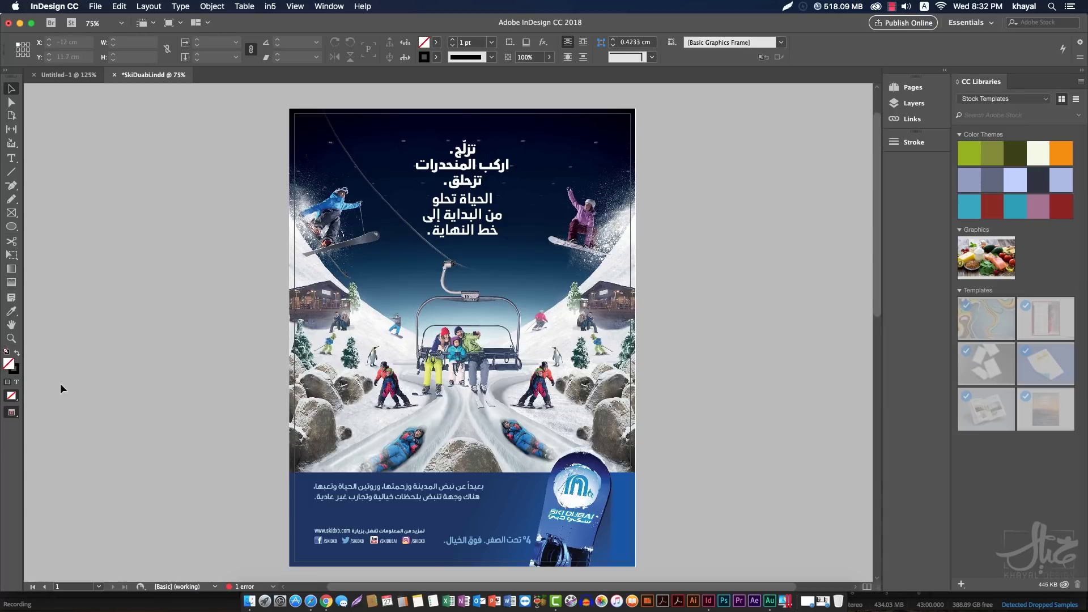
{"action": "left_click", "coordinate": [15, 419]}
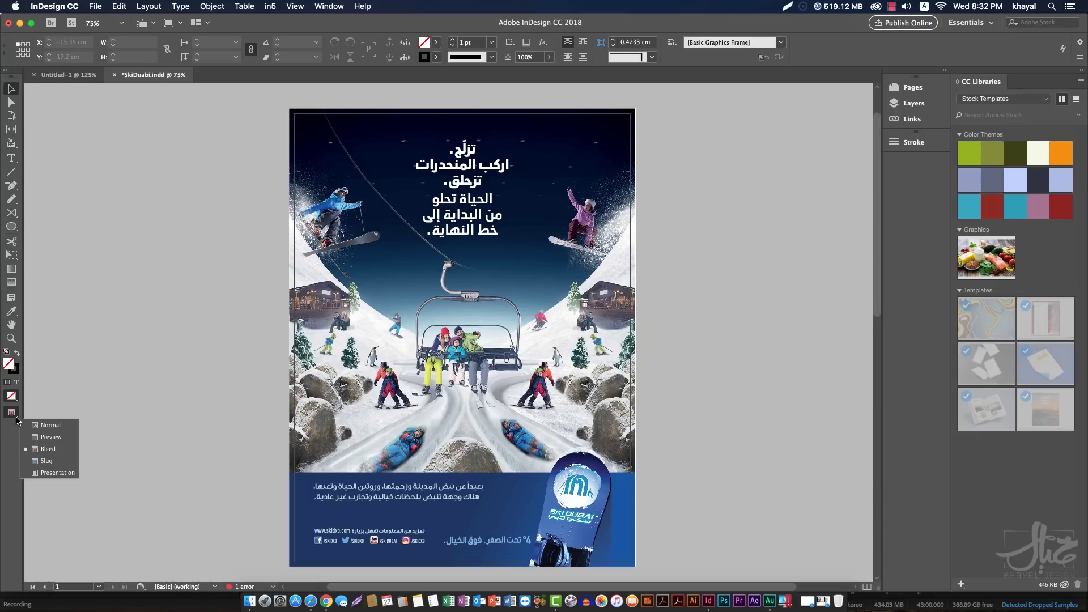
{"action": "left_click", "coordinate": [47, 462]}
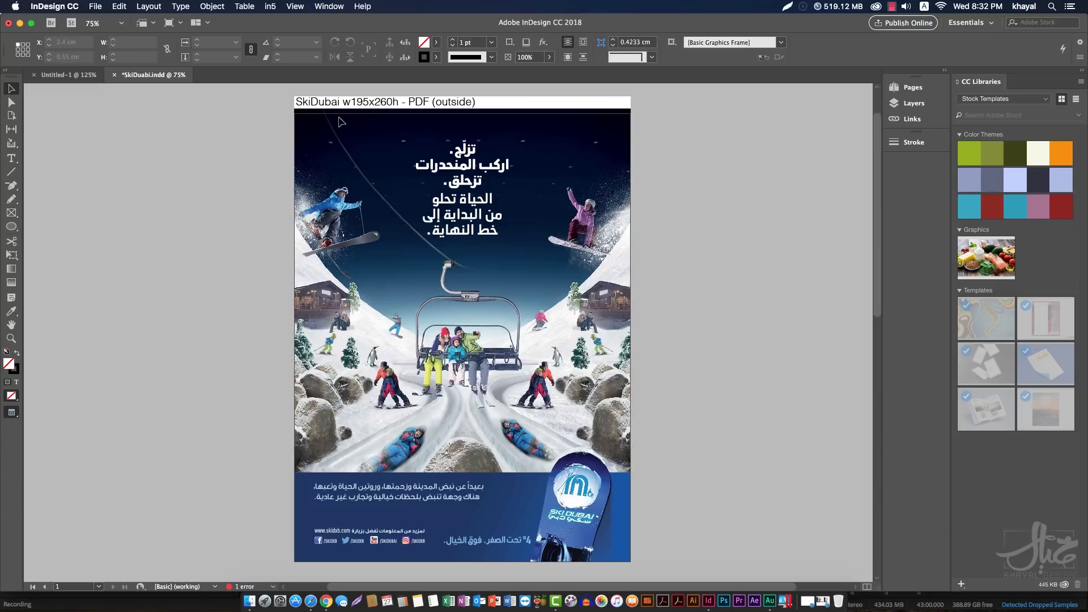
View both adverts in Presentation mode, switching between the Ski Dubai and Wild Wadi pages, and exit on the Wild Wadi page
{"action": "left_click", "coordinate": [12, 417]}
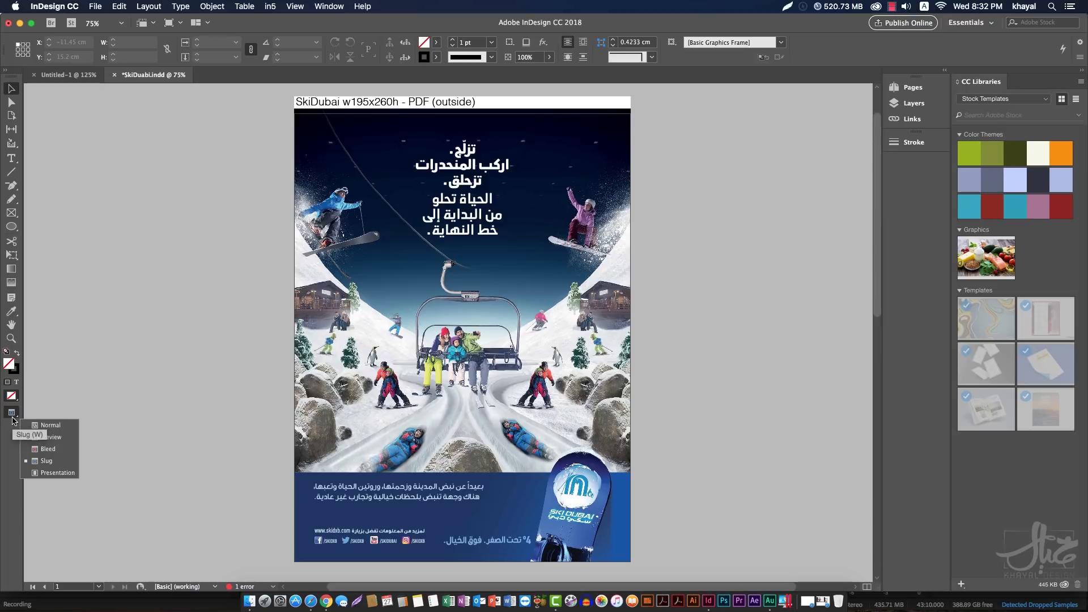
{"action": "left_click", "coordinate": [50, 474]}
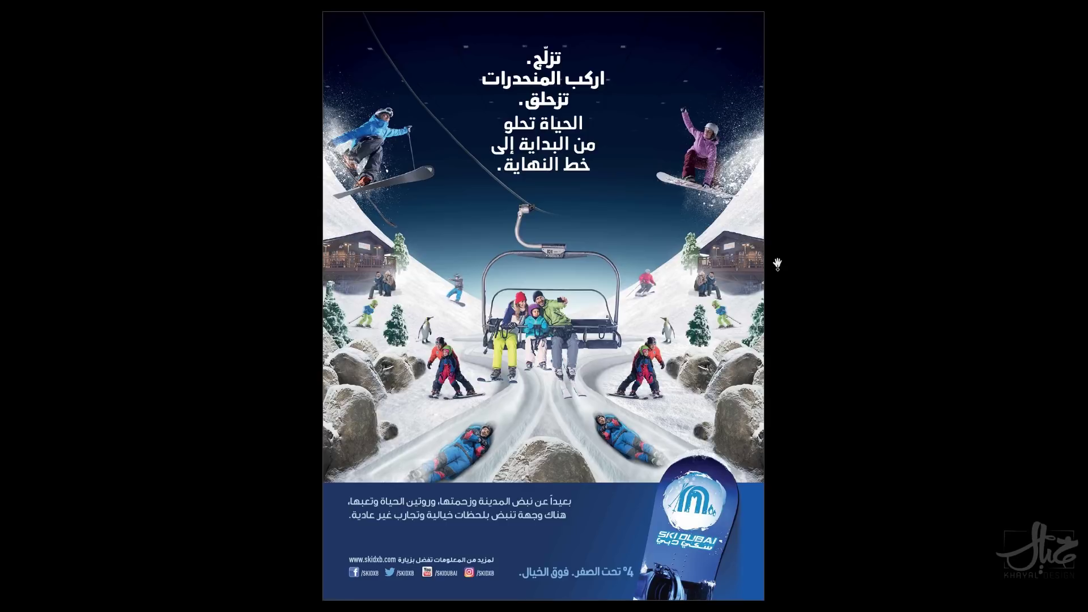
{"action": "left_click", "coordinate": [748, 284]}
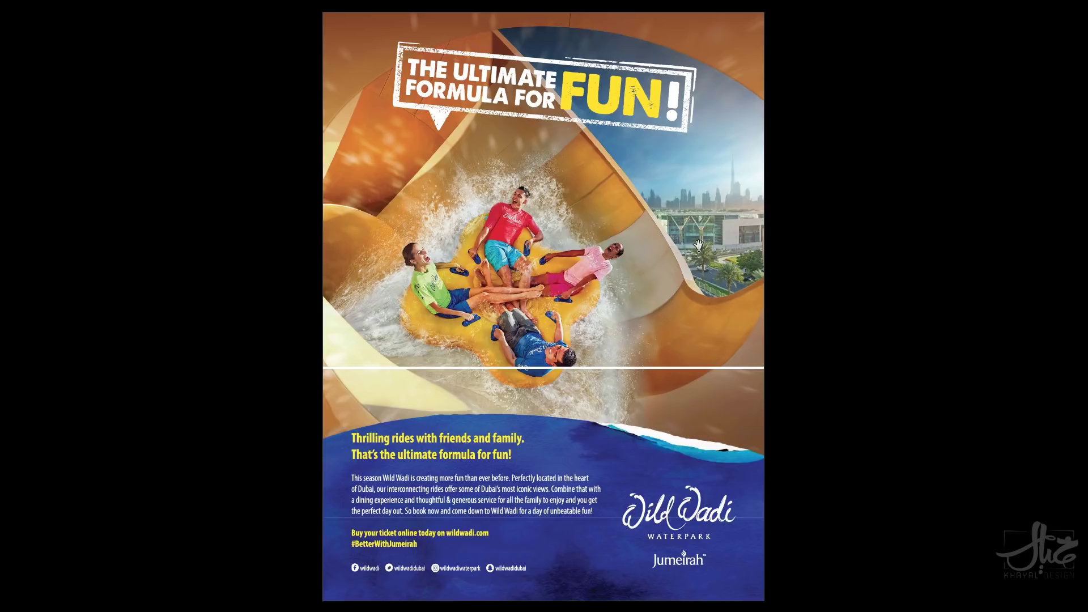
{"action": "left_click", "coordinate": [684, 309]}
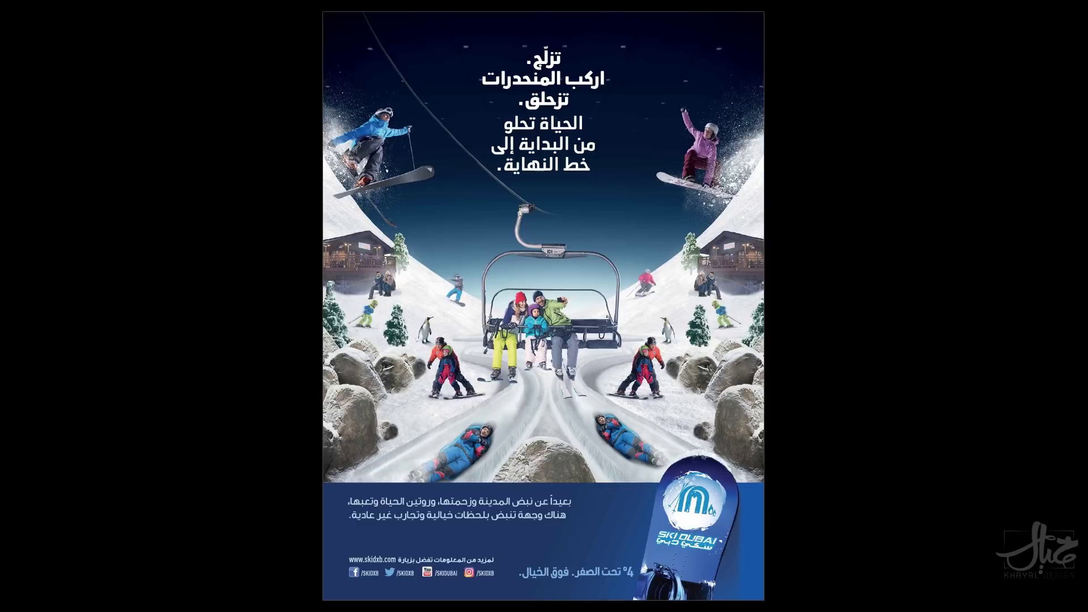
{"action": "key", "text": "Left"}
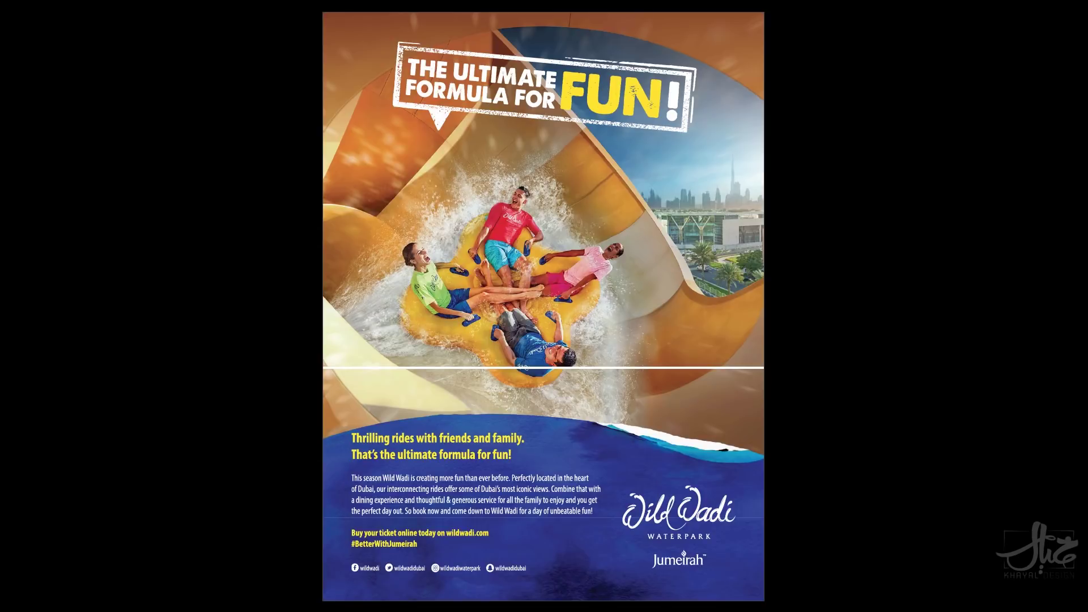
{"action": "key", "text": "Escape"}
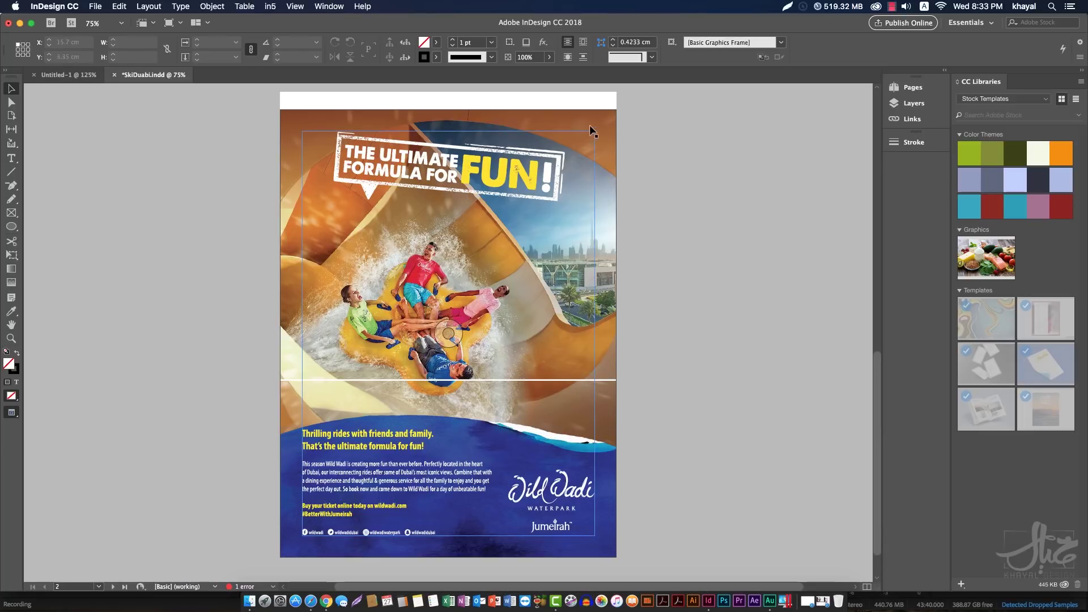
Compare the Wild Wadi advert in the Bleed, Normal and Preview screen modes, ending in Preview
{"action": "key", "text": "w"}
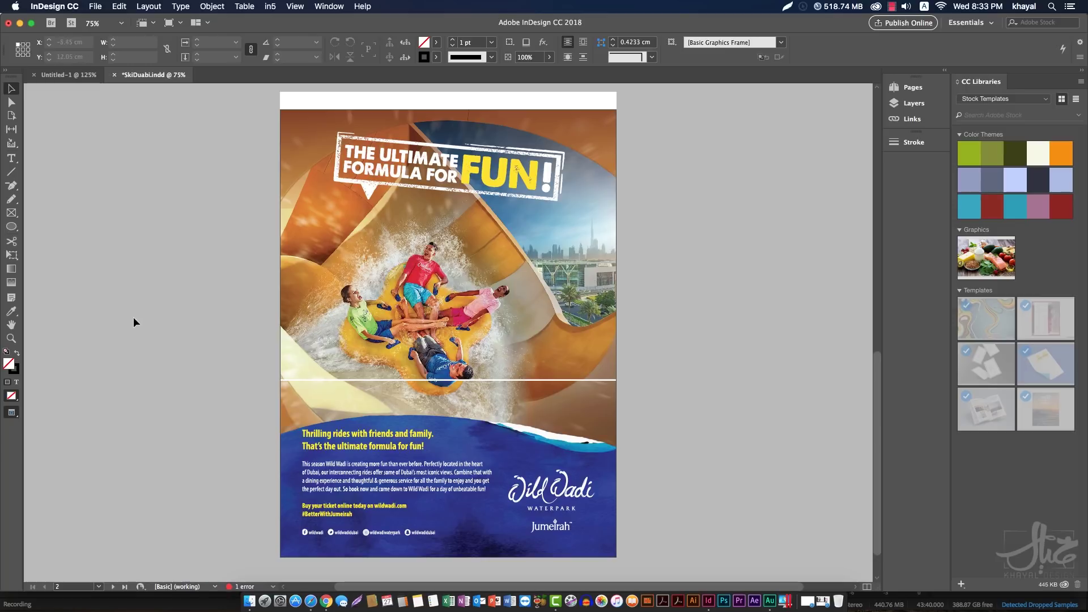
{"action": "left_click", "coordinate": [11, 414]}
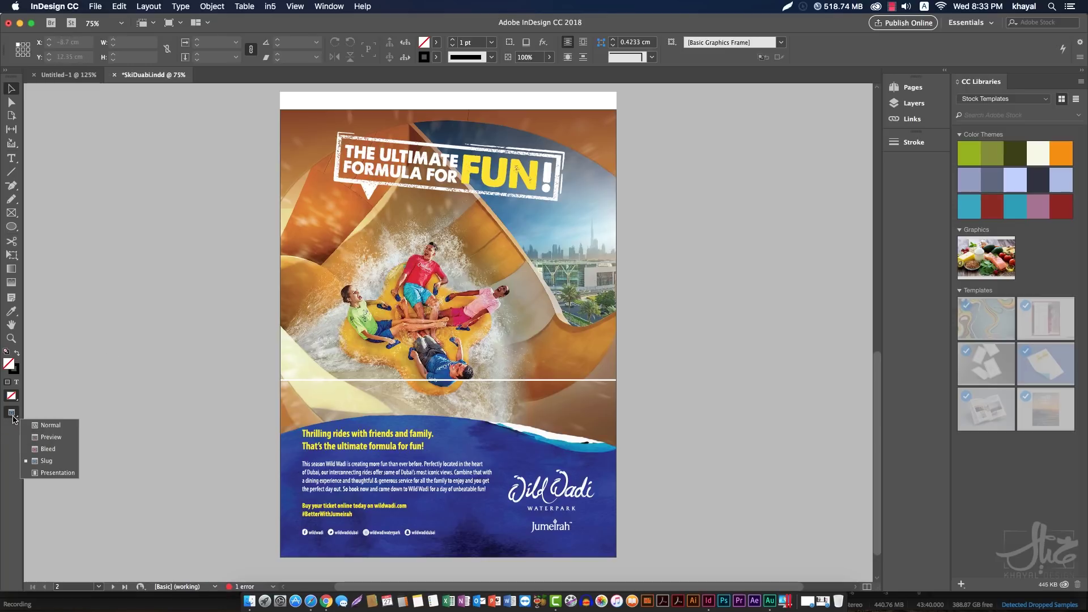
{"action": "left_click", "coordinate": [49, 449]}
{"action": "left_click", "coordinate": [12, 413]}
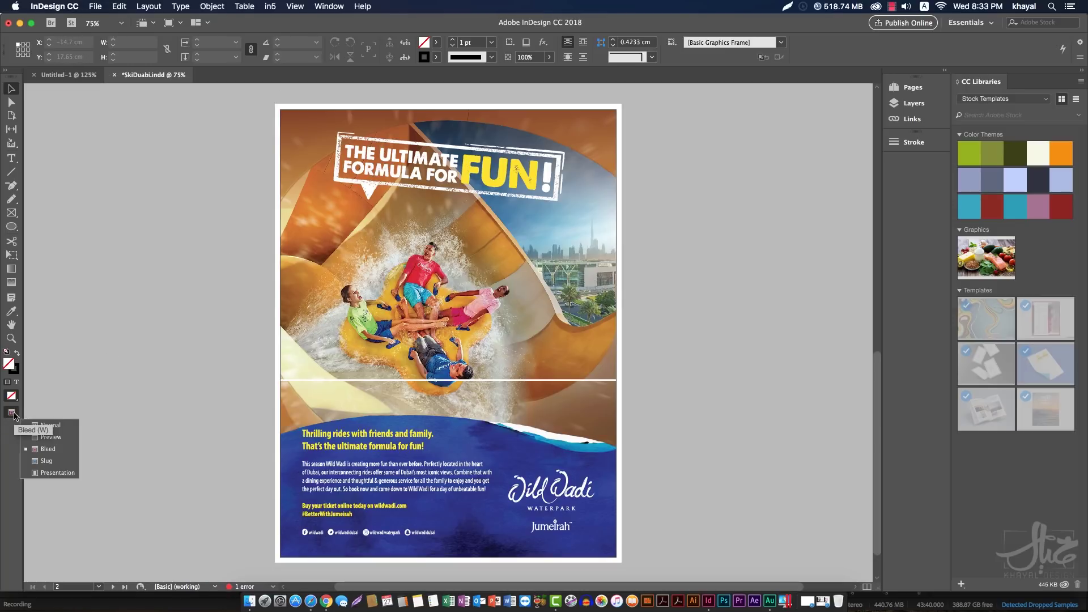
{"action": "left_click", "coordinate": [26, 425]}
{"action": "left_click", "coordinate": [12, 413]}
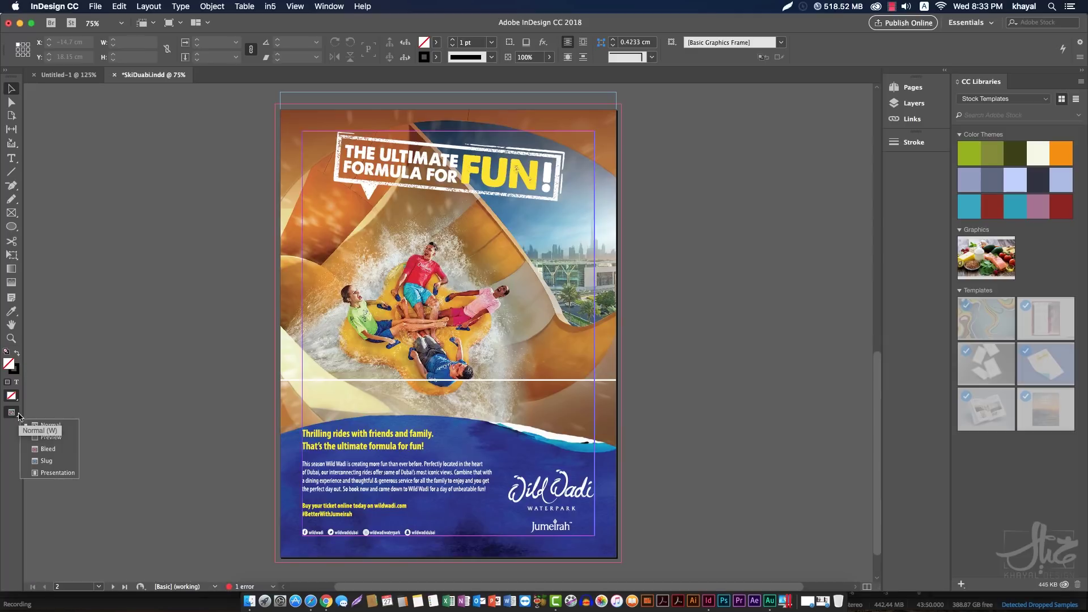
{"action": "left_click", "coordinate": [39, 438]}
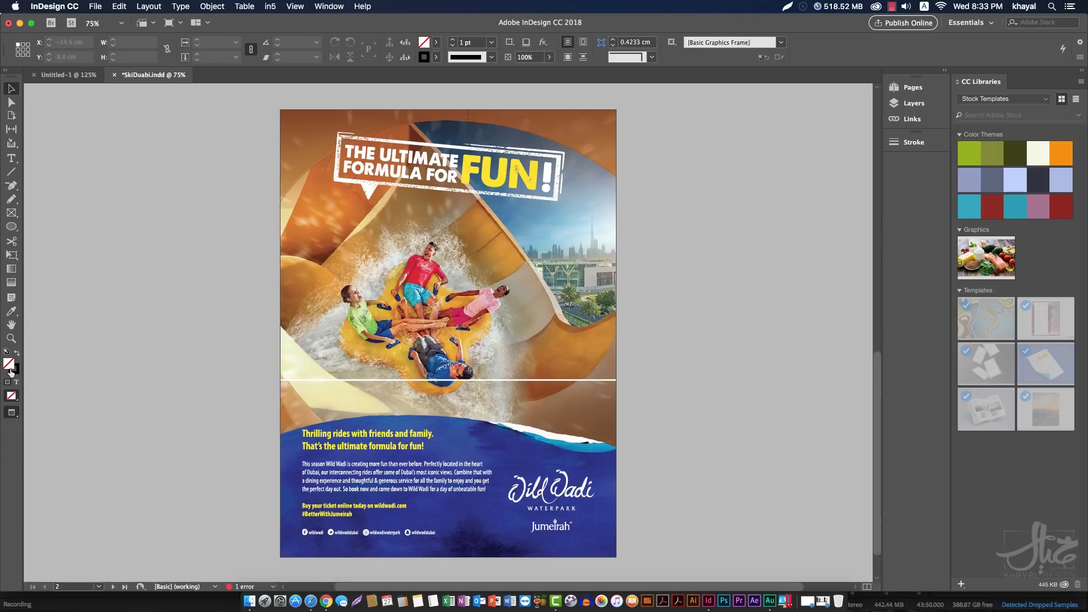
{"action": "left_click", "coordinate": [12, 413]}
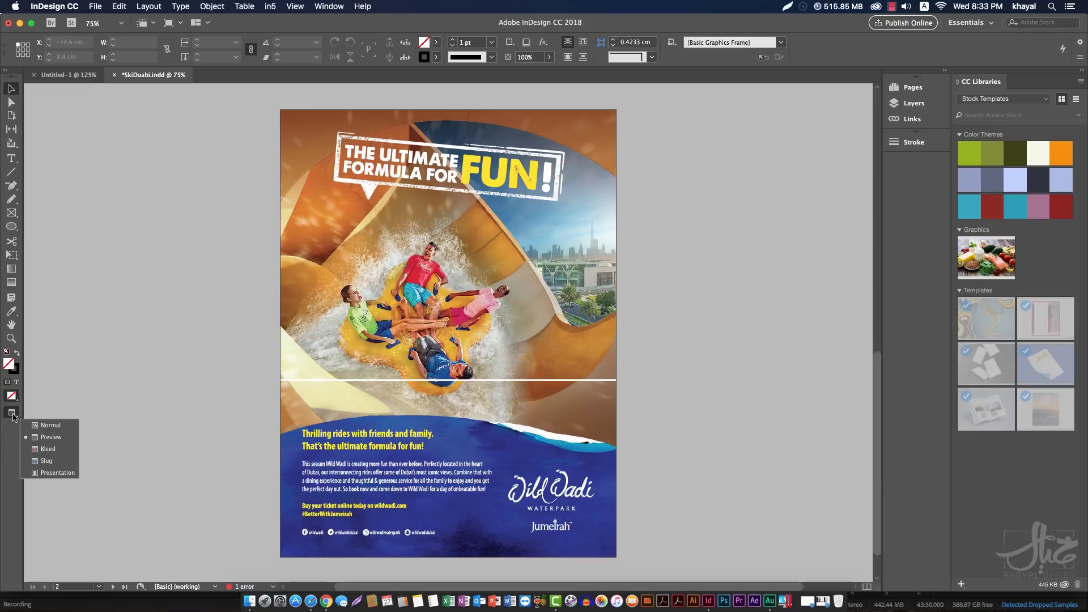
{"action": "left_click", "coordinate": [92, 279]}
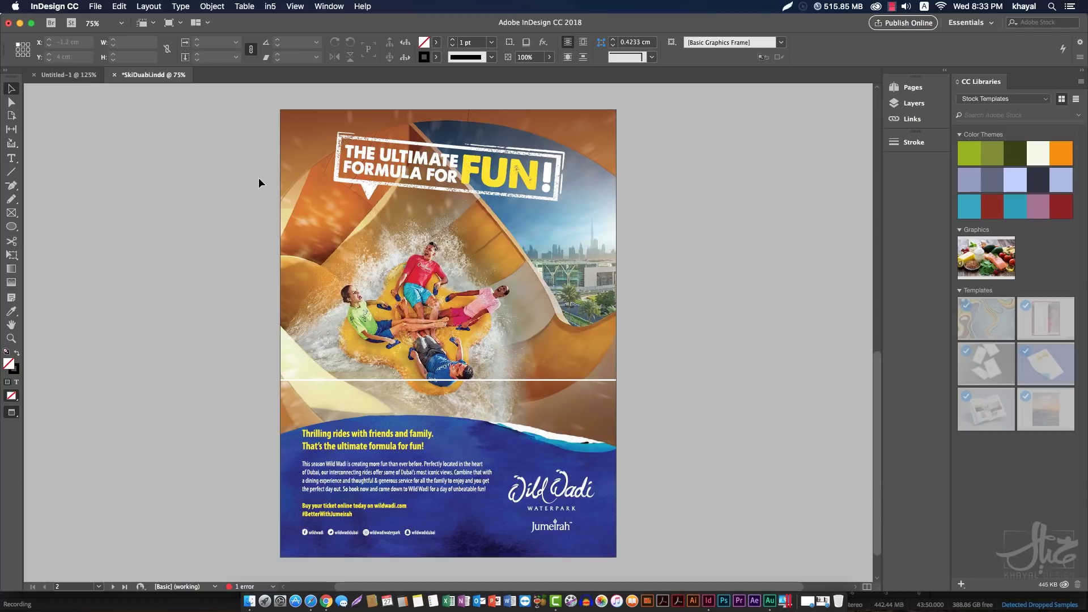
Toggle the Wild Wadi page repeatedly between the Normal and Preview screen modes, ending in Preview
{"action": "key", "text": "w"}
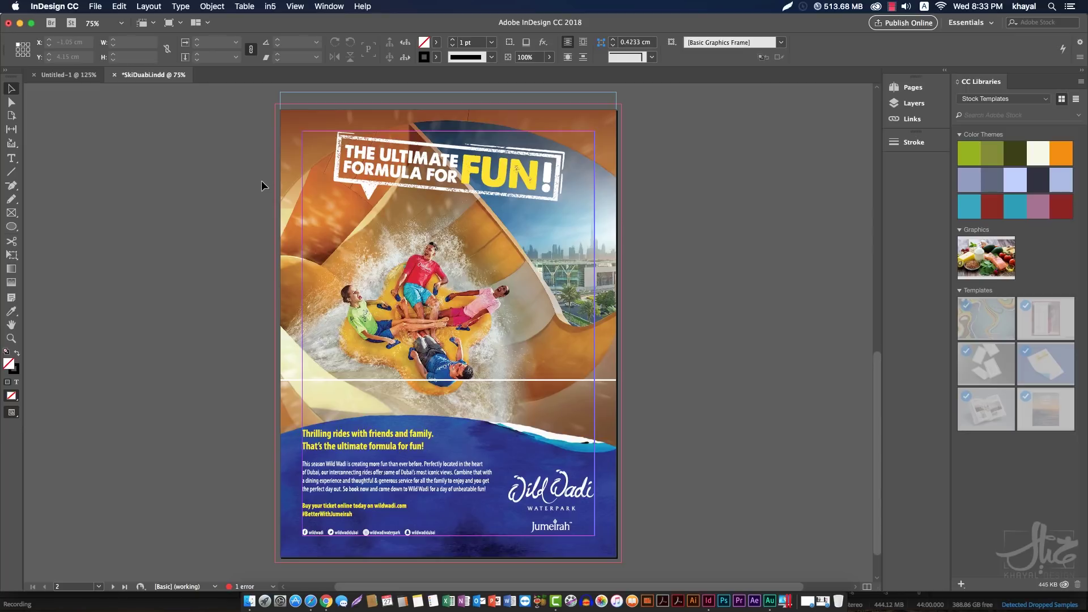
{"action": "key", "text": "w"}
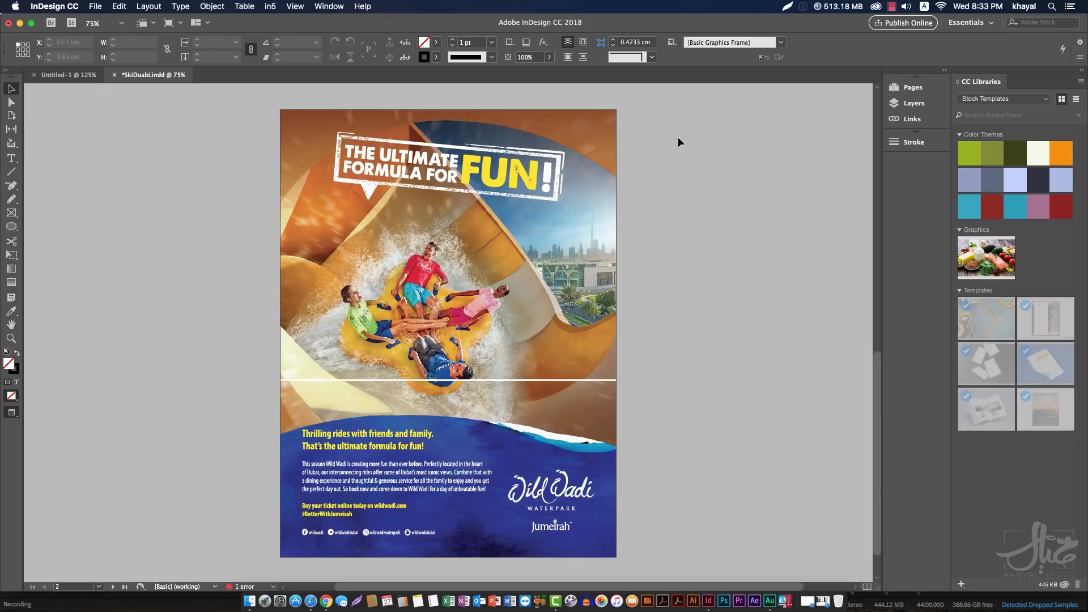
{"action": "key", "text": "w"}
{"action": "key", "text": "w"}
{"action": "key", "text": "w"}
{"action": "key", "text": "w"}
{"action": "key", "text": "w"}
{"action": "key", "text": "w"}
View the Wild Wadi advert full screen in Presentation mode and return to the Preview screen mode
{"action": "left_click", "coordinate": [11, 412]}
{"action": "key", "text": "shift+w"}
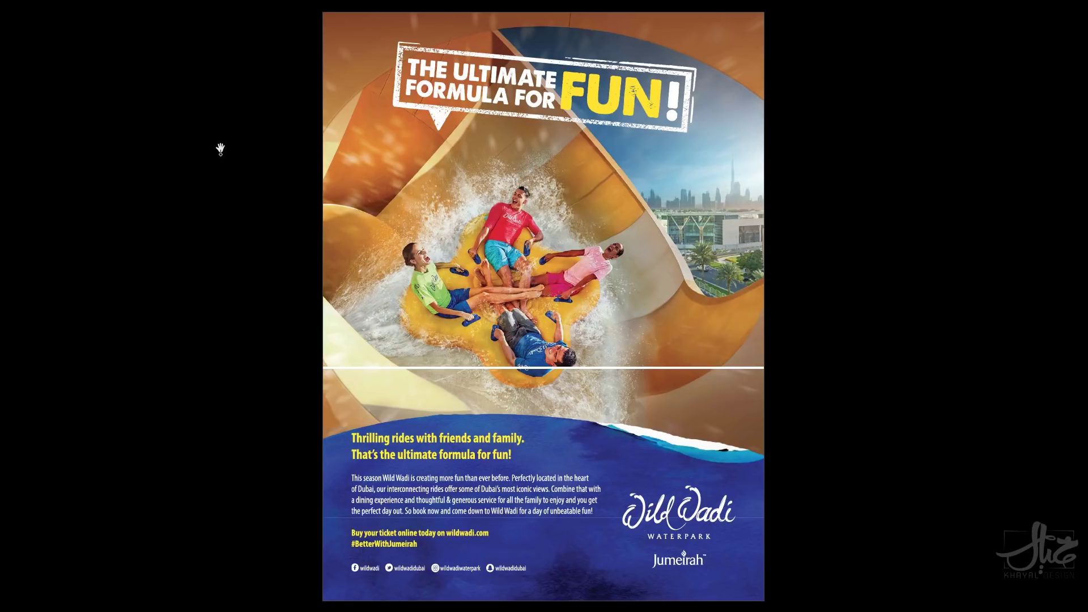
{"action": "key", "text": "shift+w"}
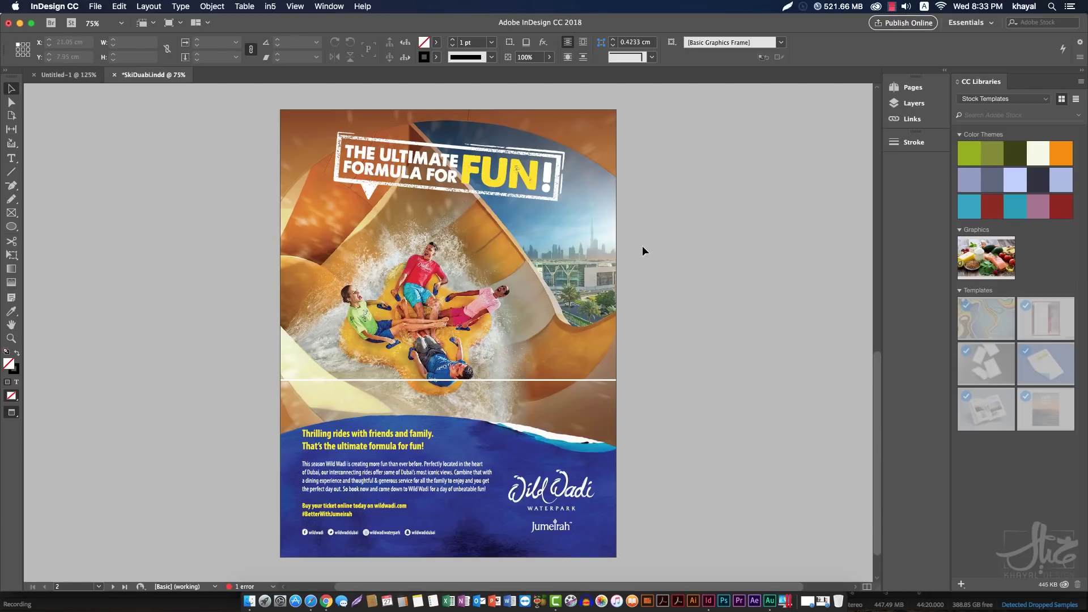